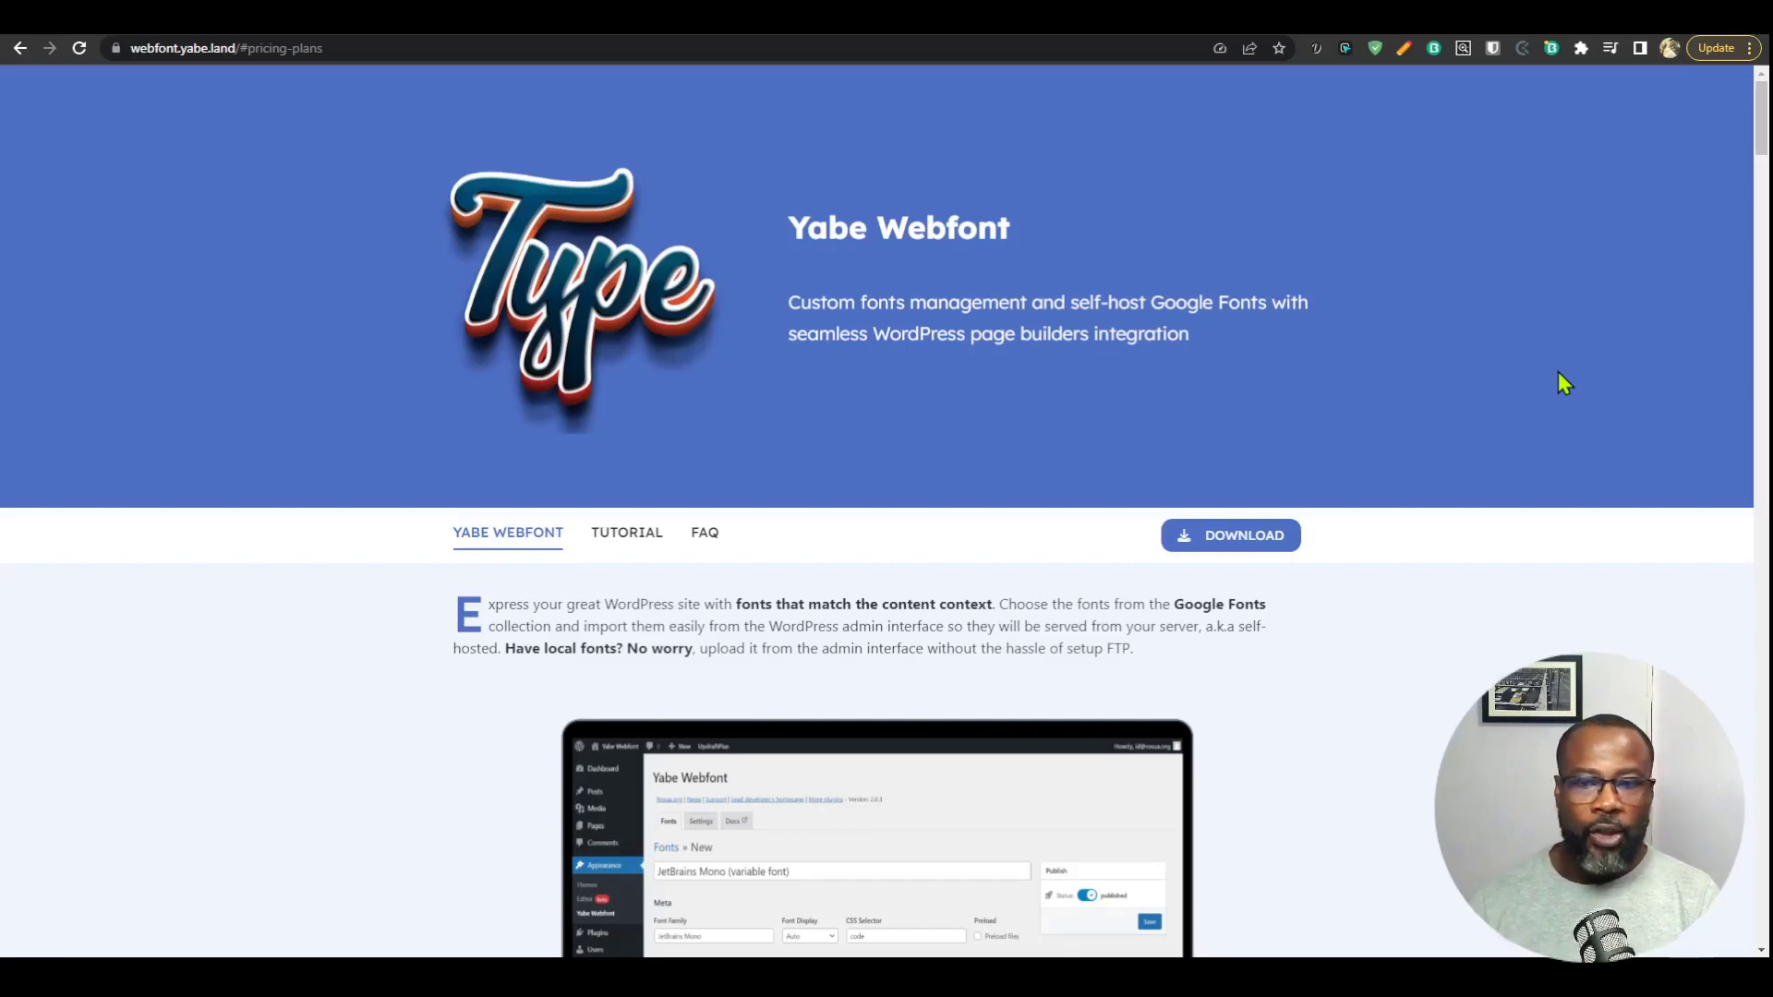
Open the Bricks Settings page from the Bricks menu in the admin sidebar
scroll(1489, 388, "down", 10)
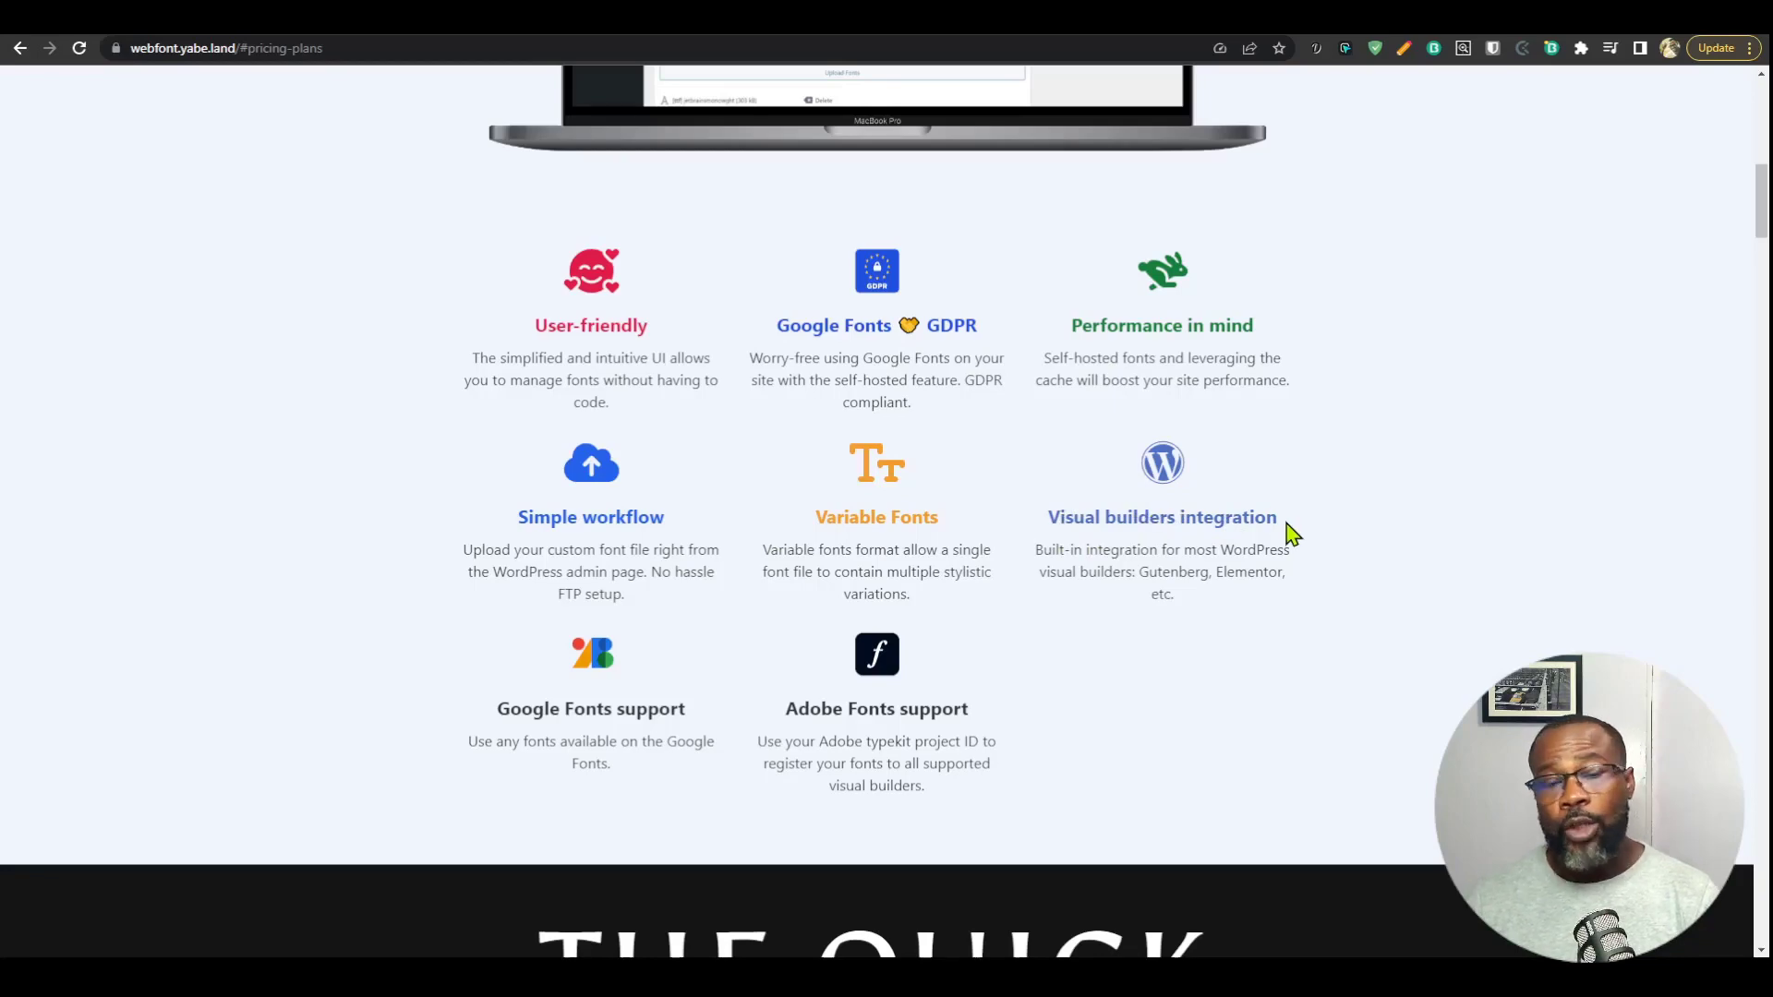
scroll(810, 552, "down", 2)
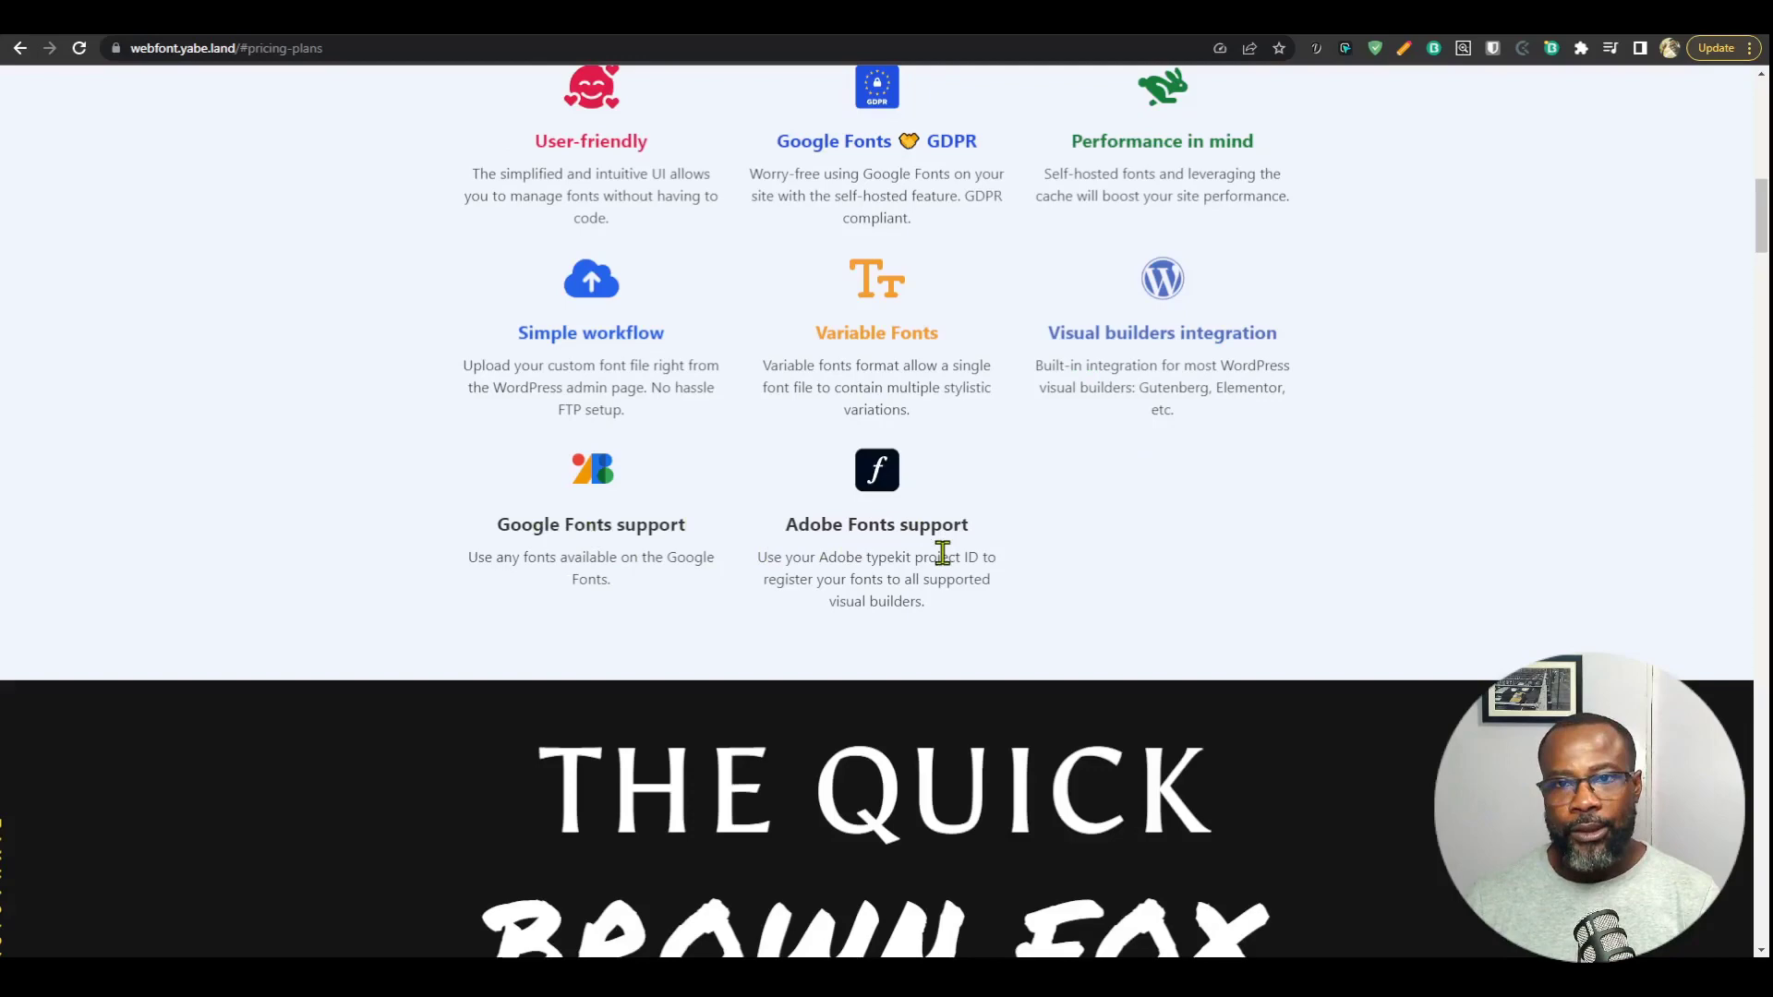
scroll(938, 531, "up", 1)
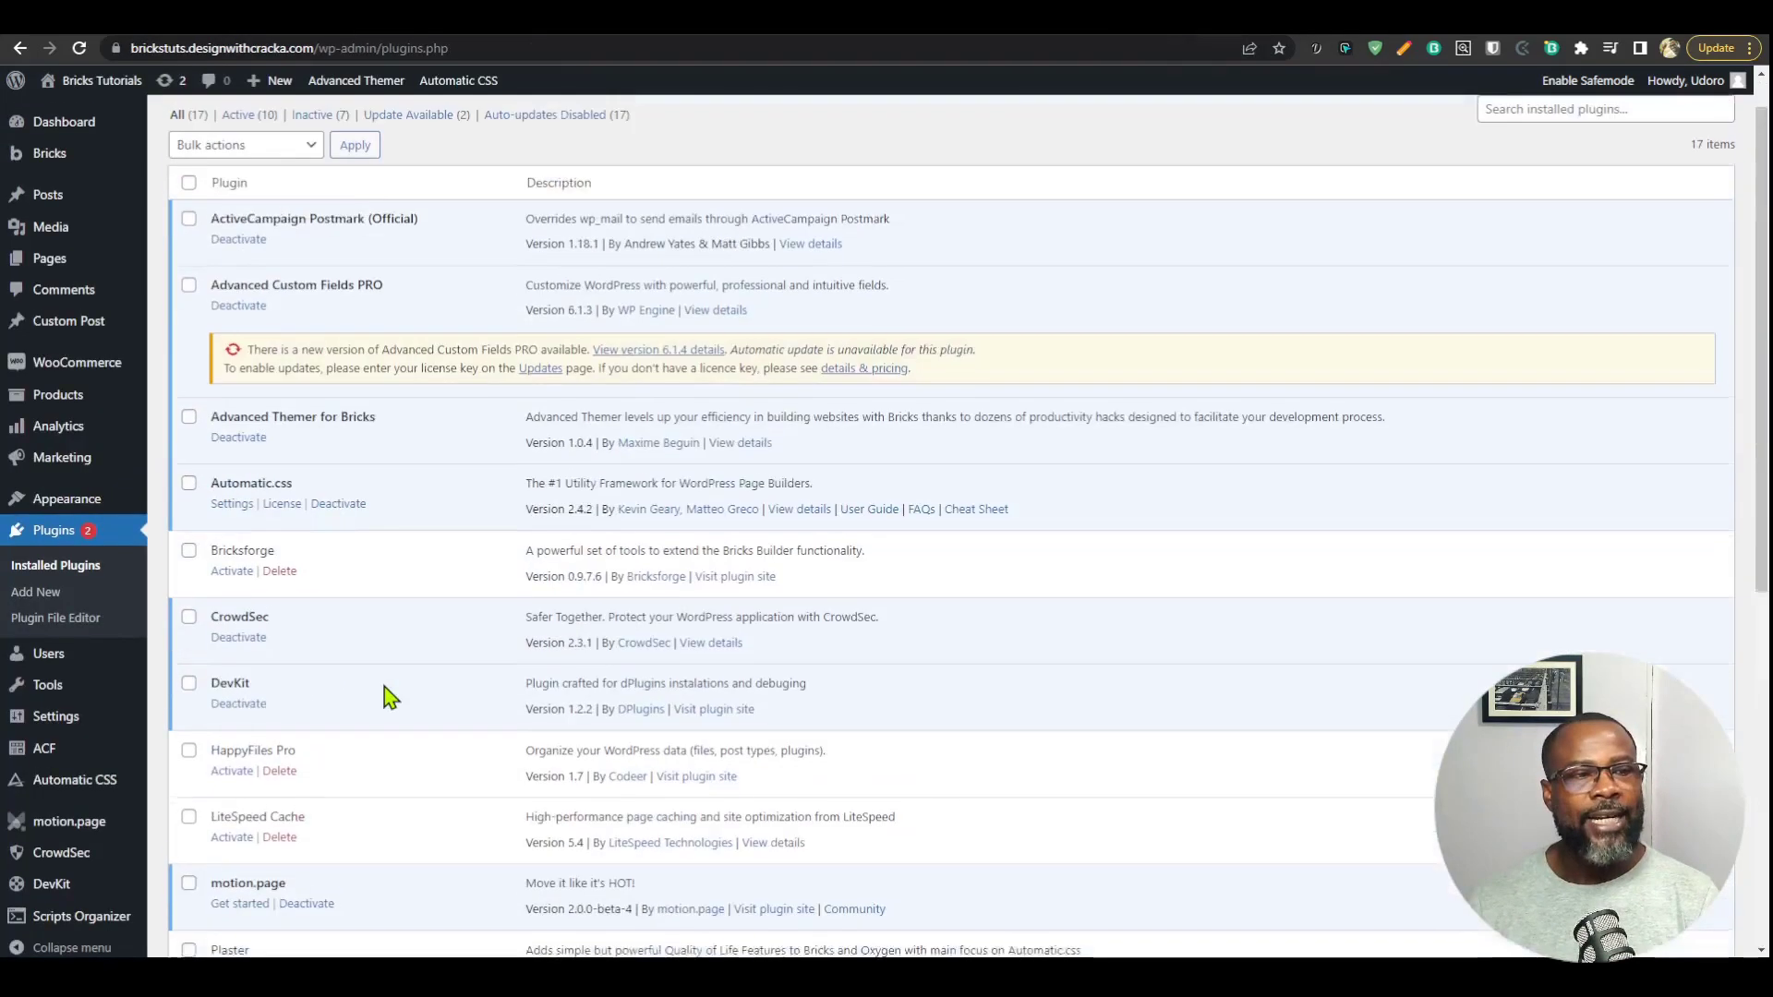
scroll(463, 656, "down", 10)
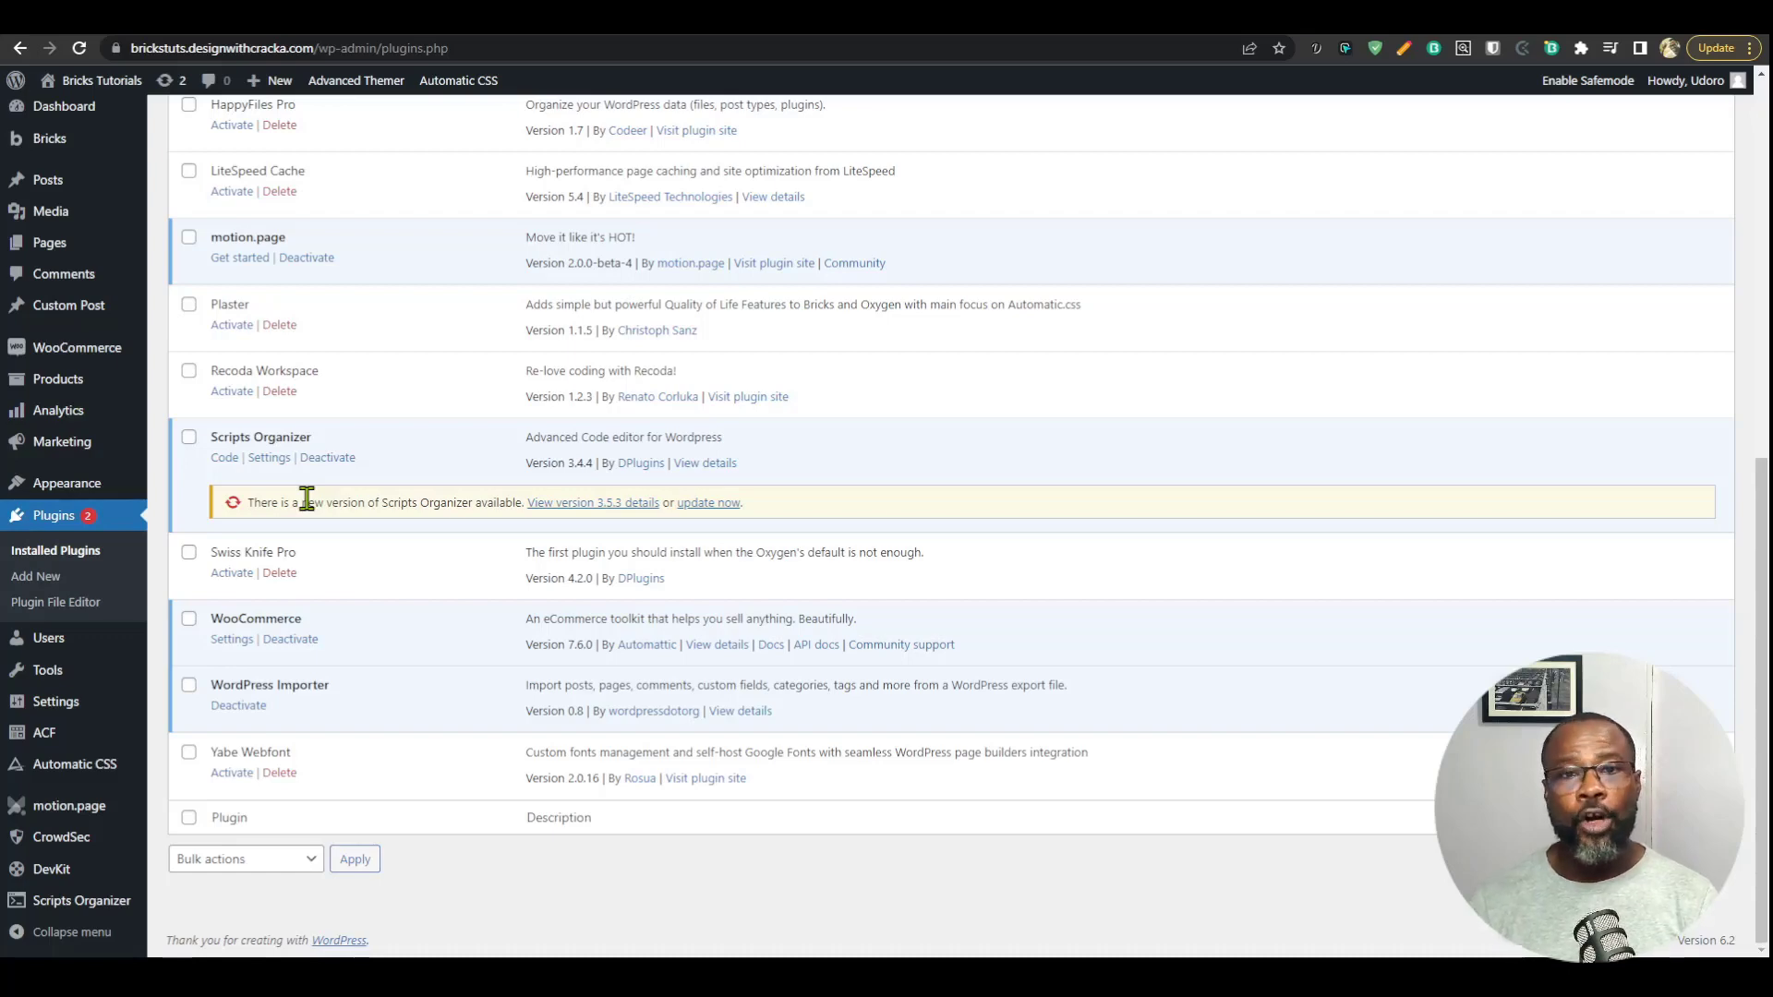
scroll(277, 462, "up", 5)
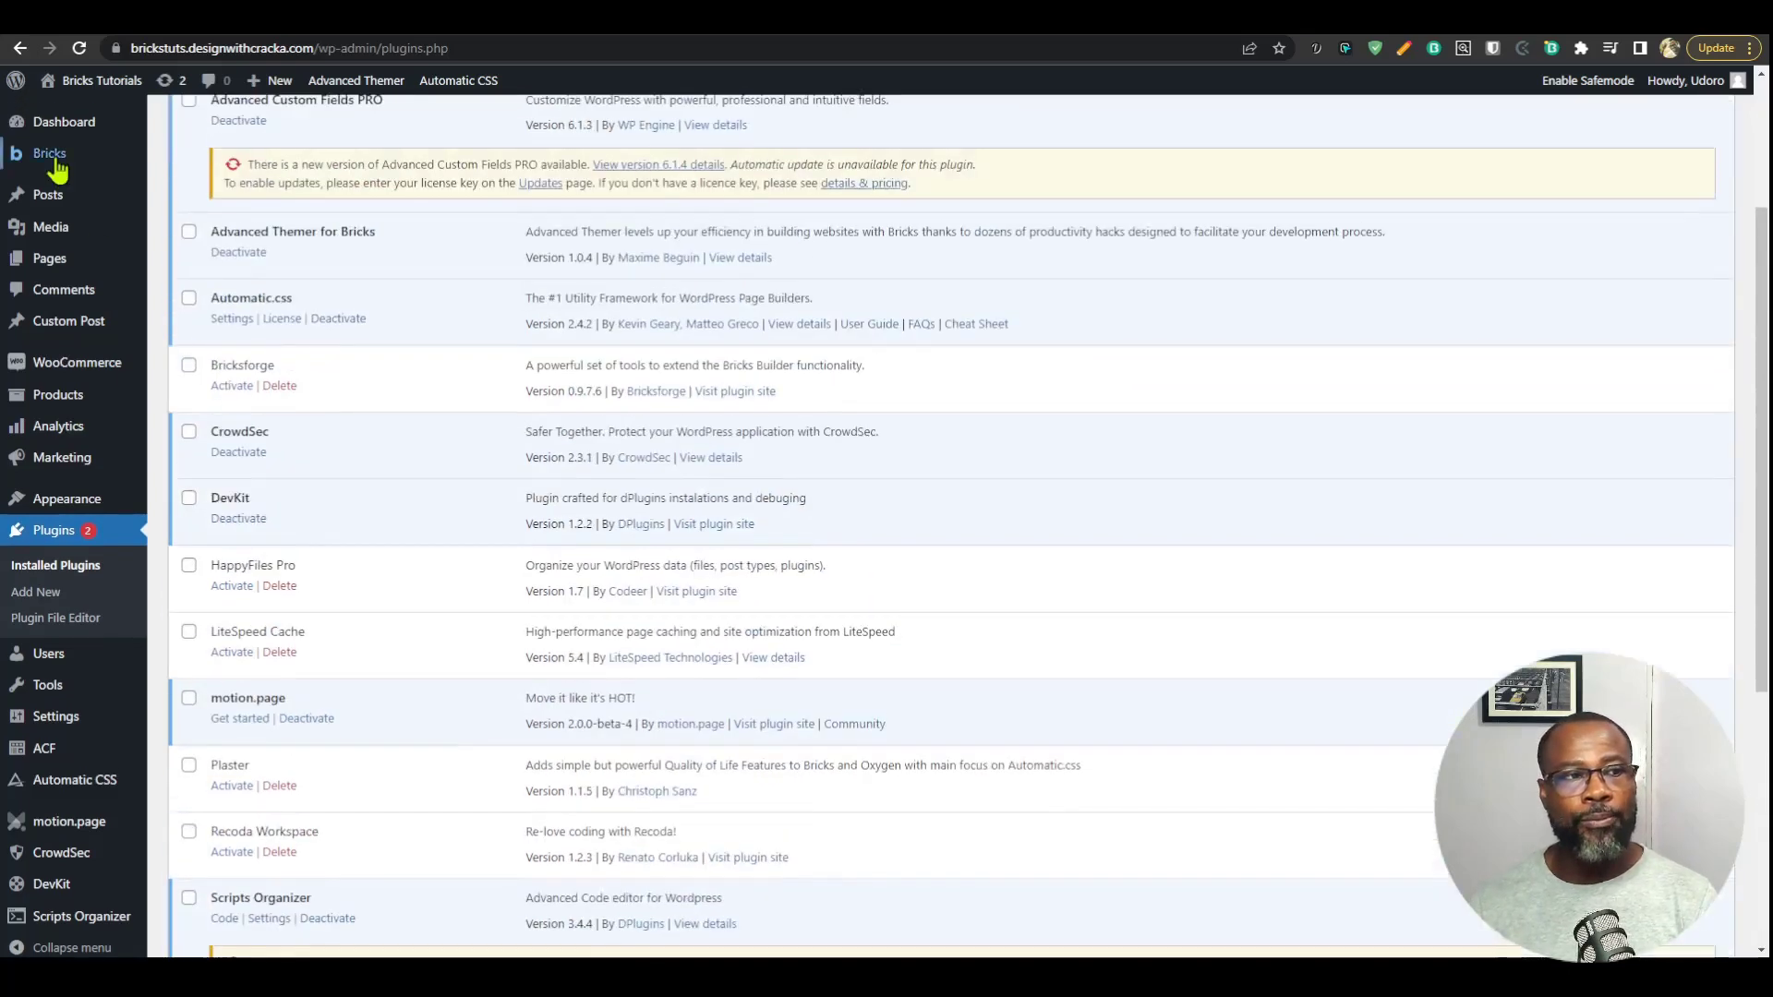
mouse_move(55, 165)
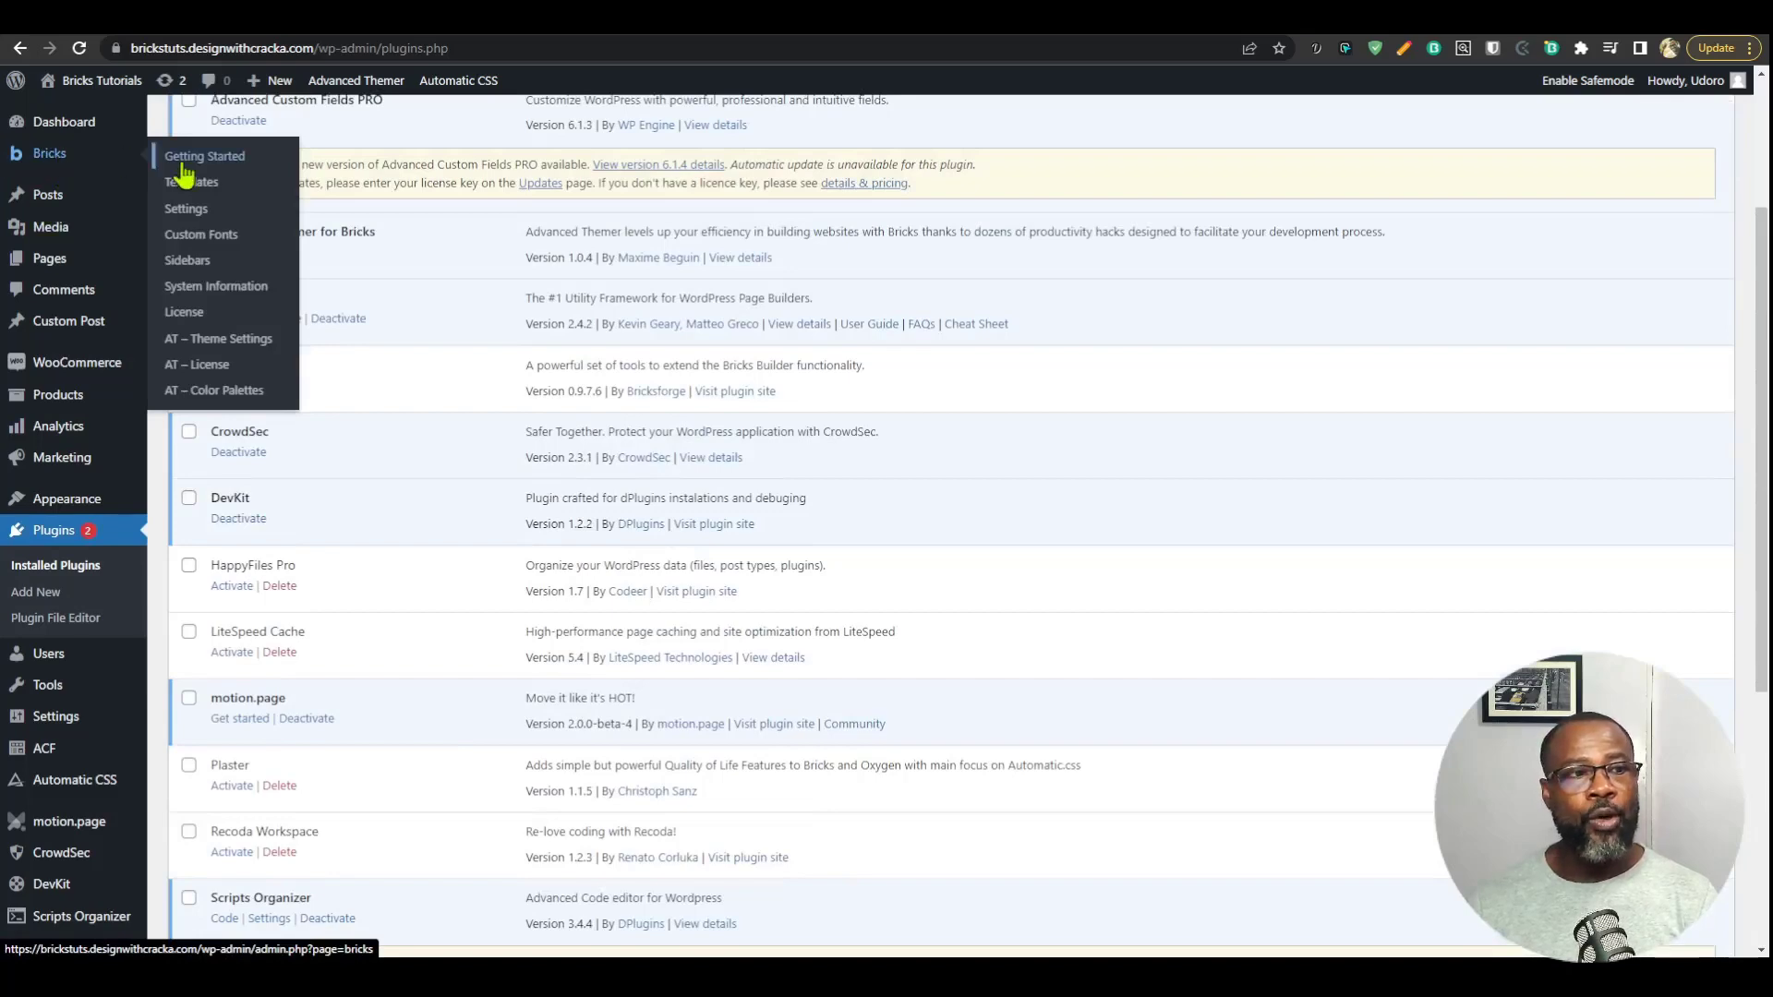
left_click(190, 212)
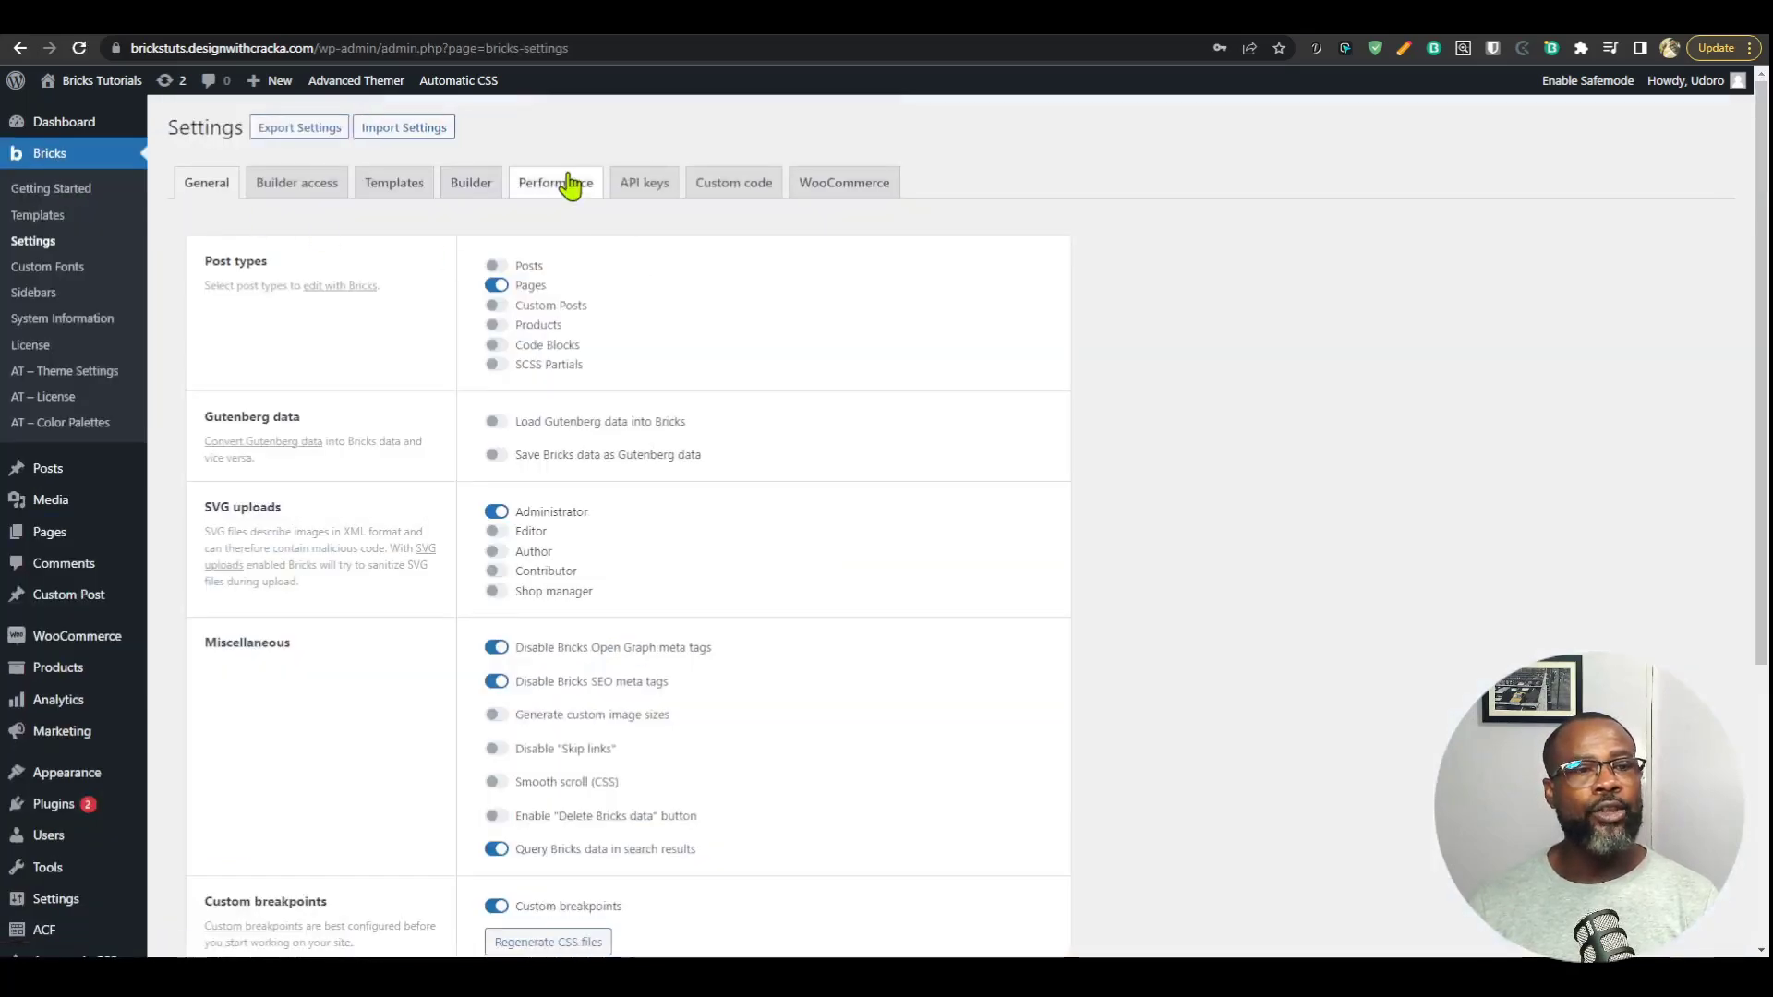
Confirm Disable Google Fonts is off under Bricks Performance, then return to the plugins list
left_click(570, 185)
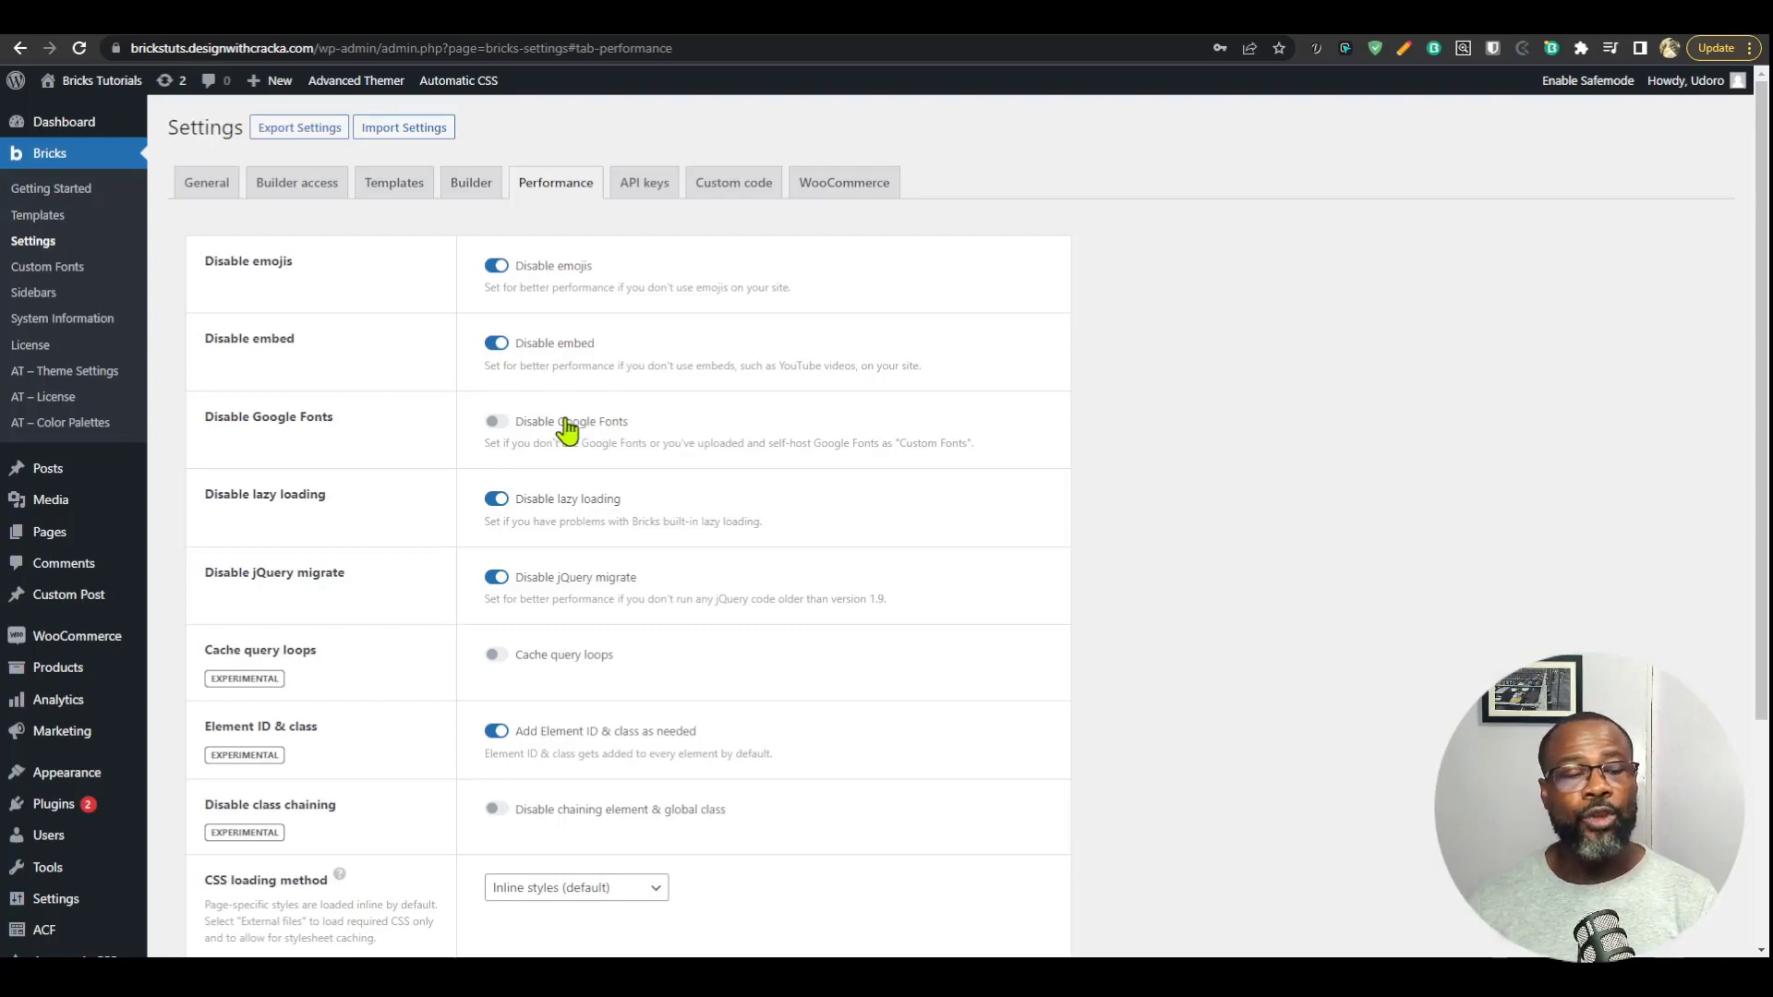
left_click(54, 804)
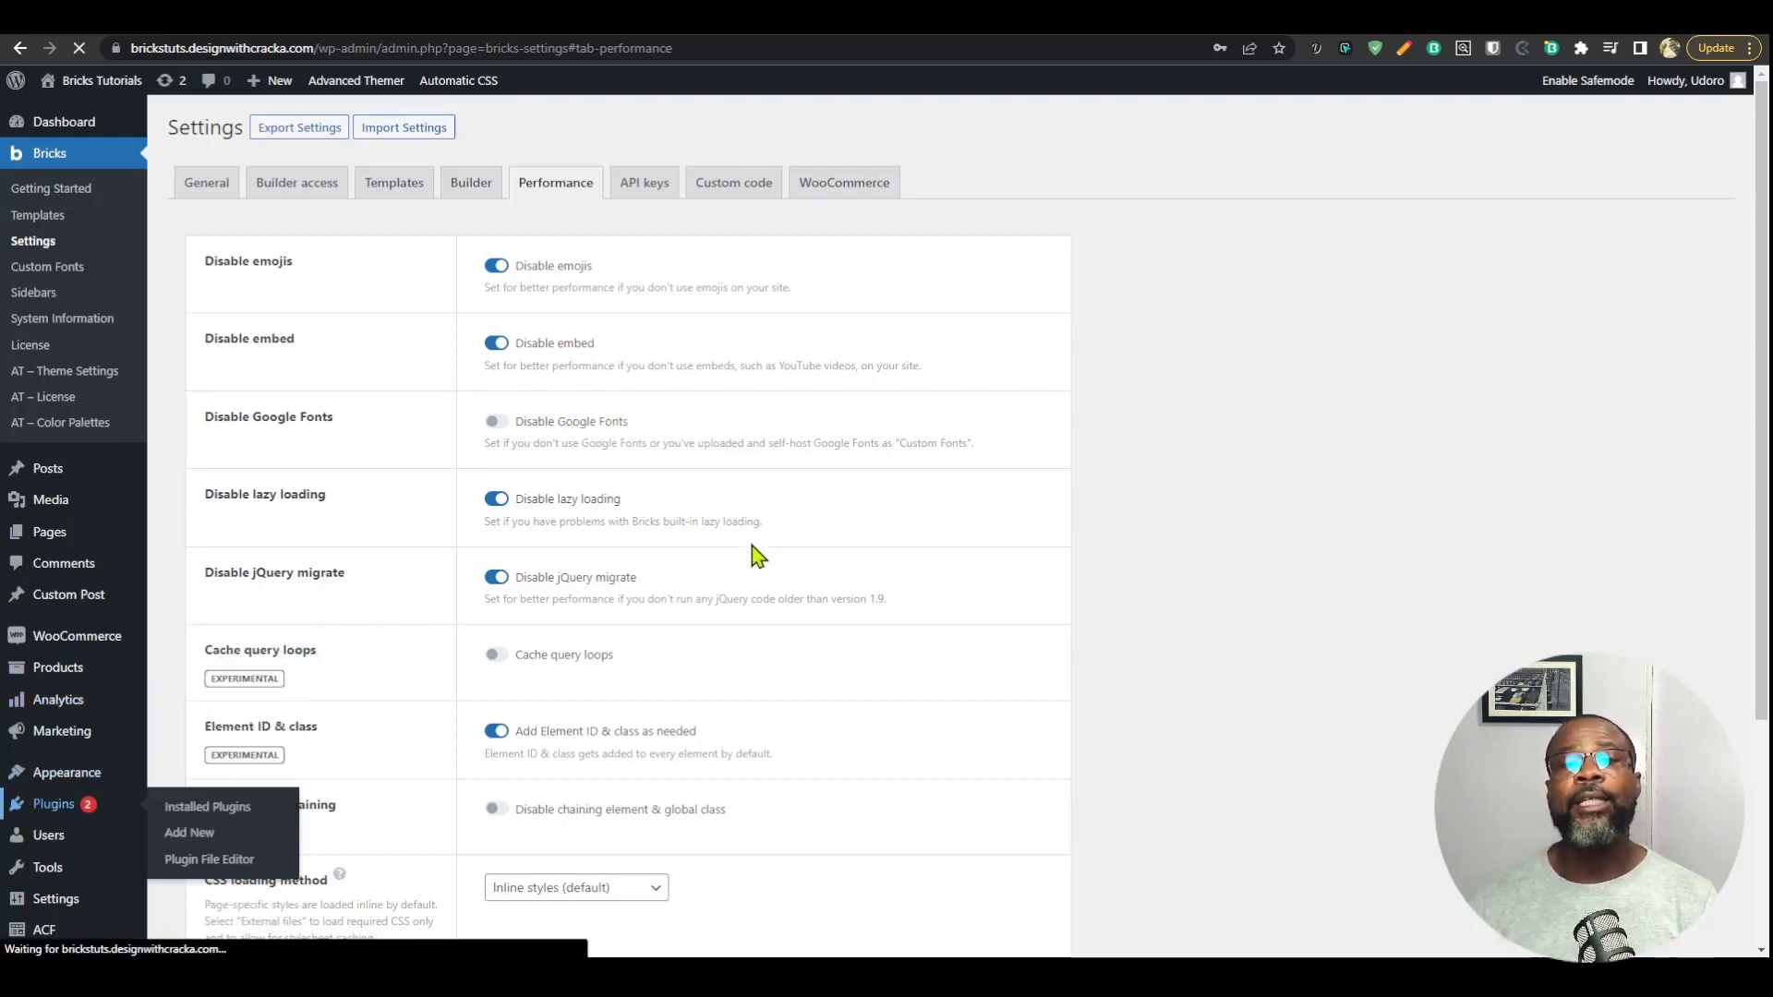
Activate Yabe Webfont on the Bricks site and open its empty Fonts page
scroll(875, 475, "down", 10)
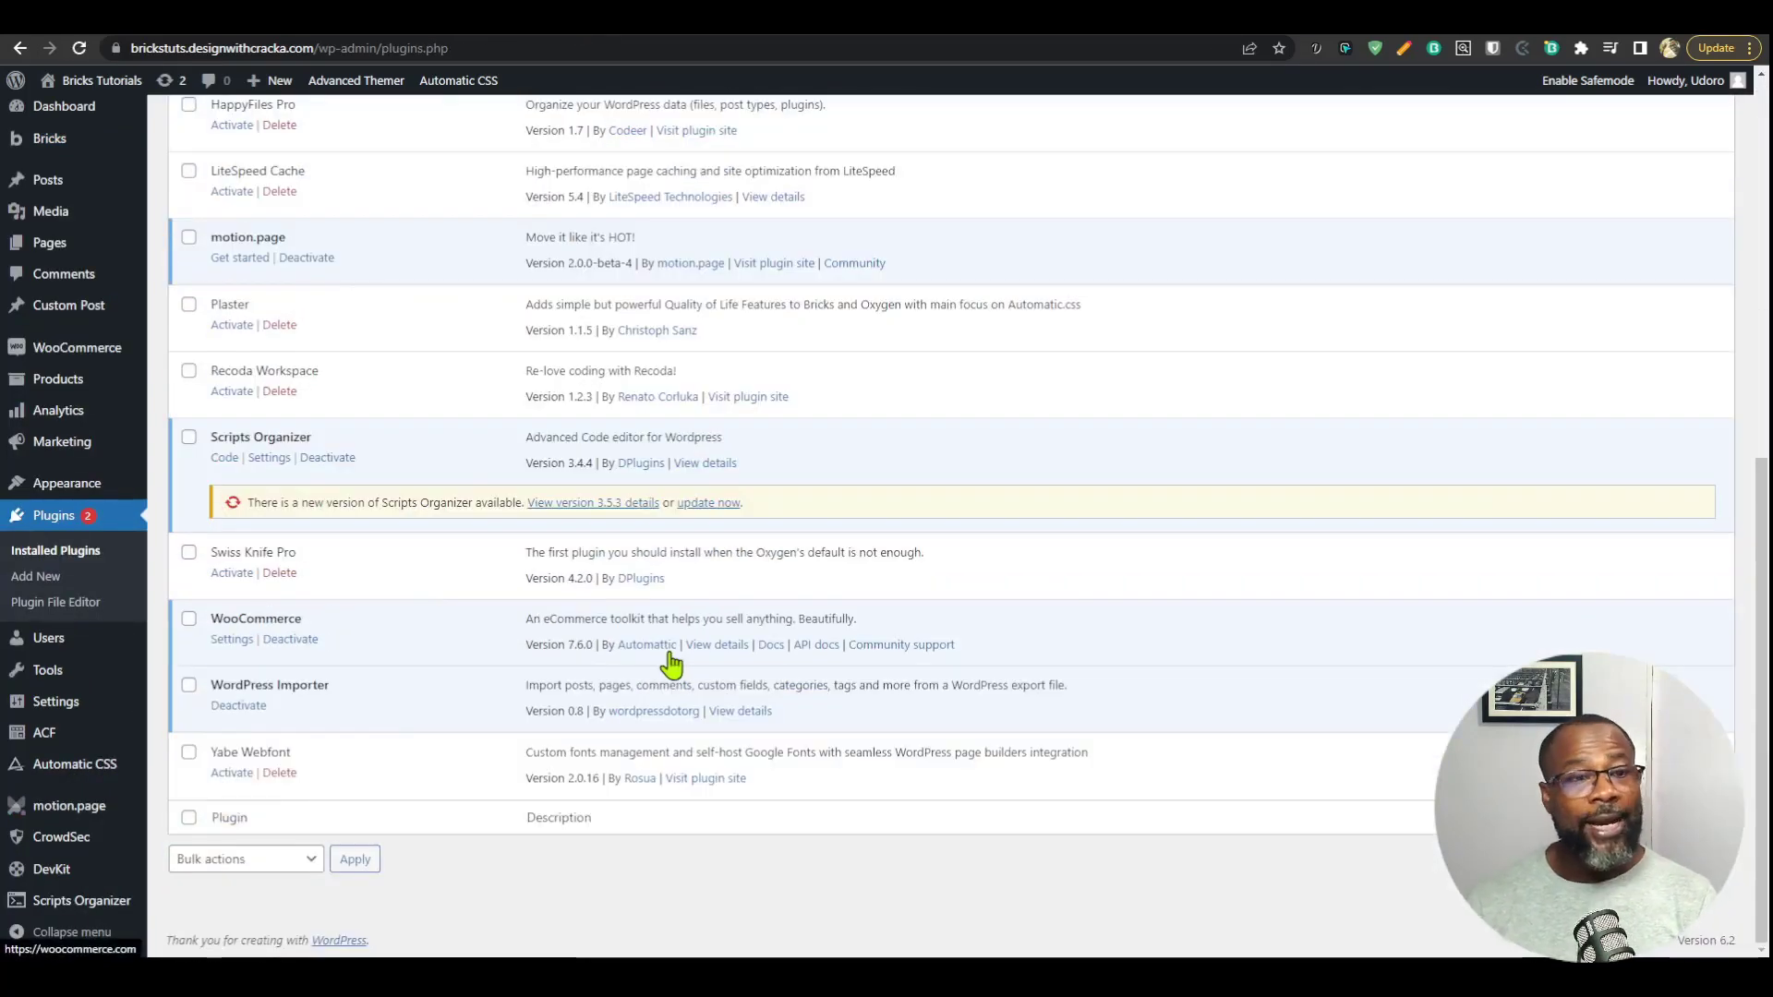
left_click(232, 773)
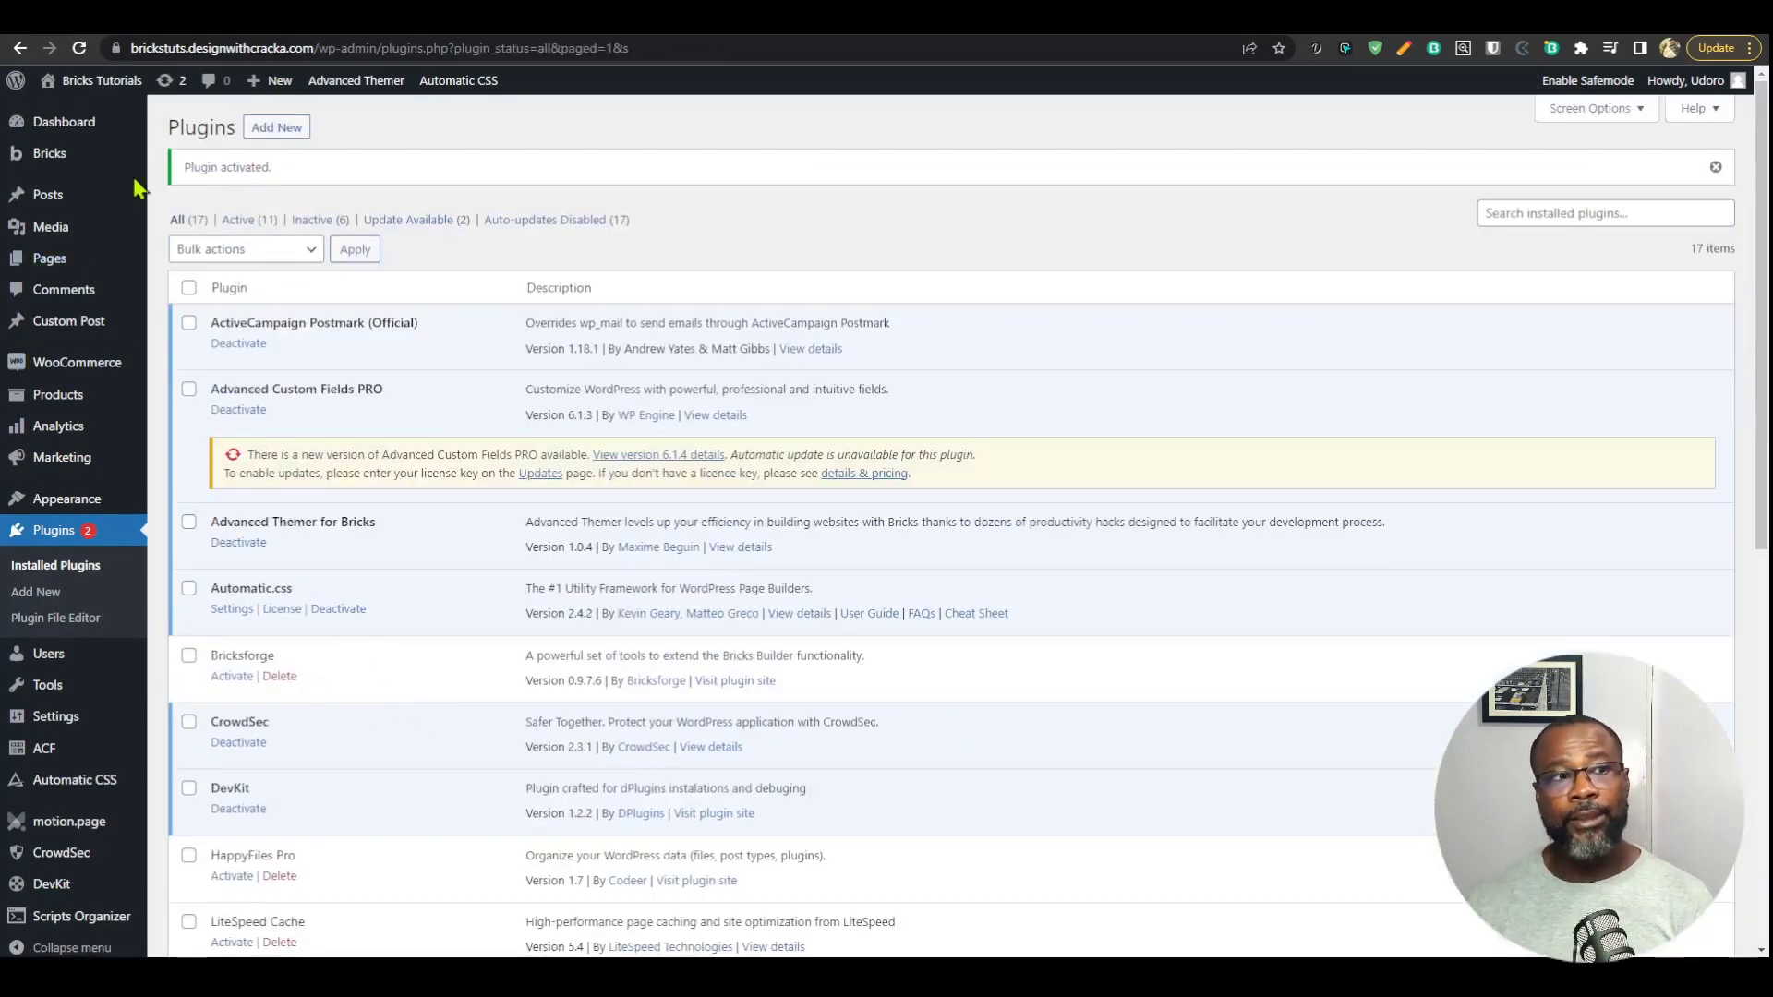
mouse_move(63, 157)
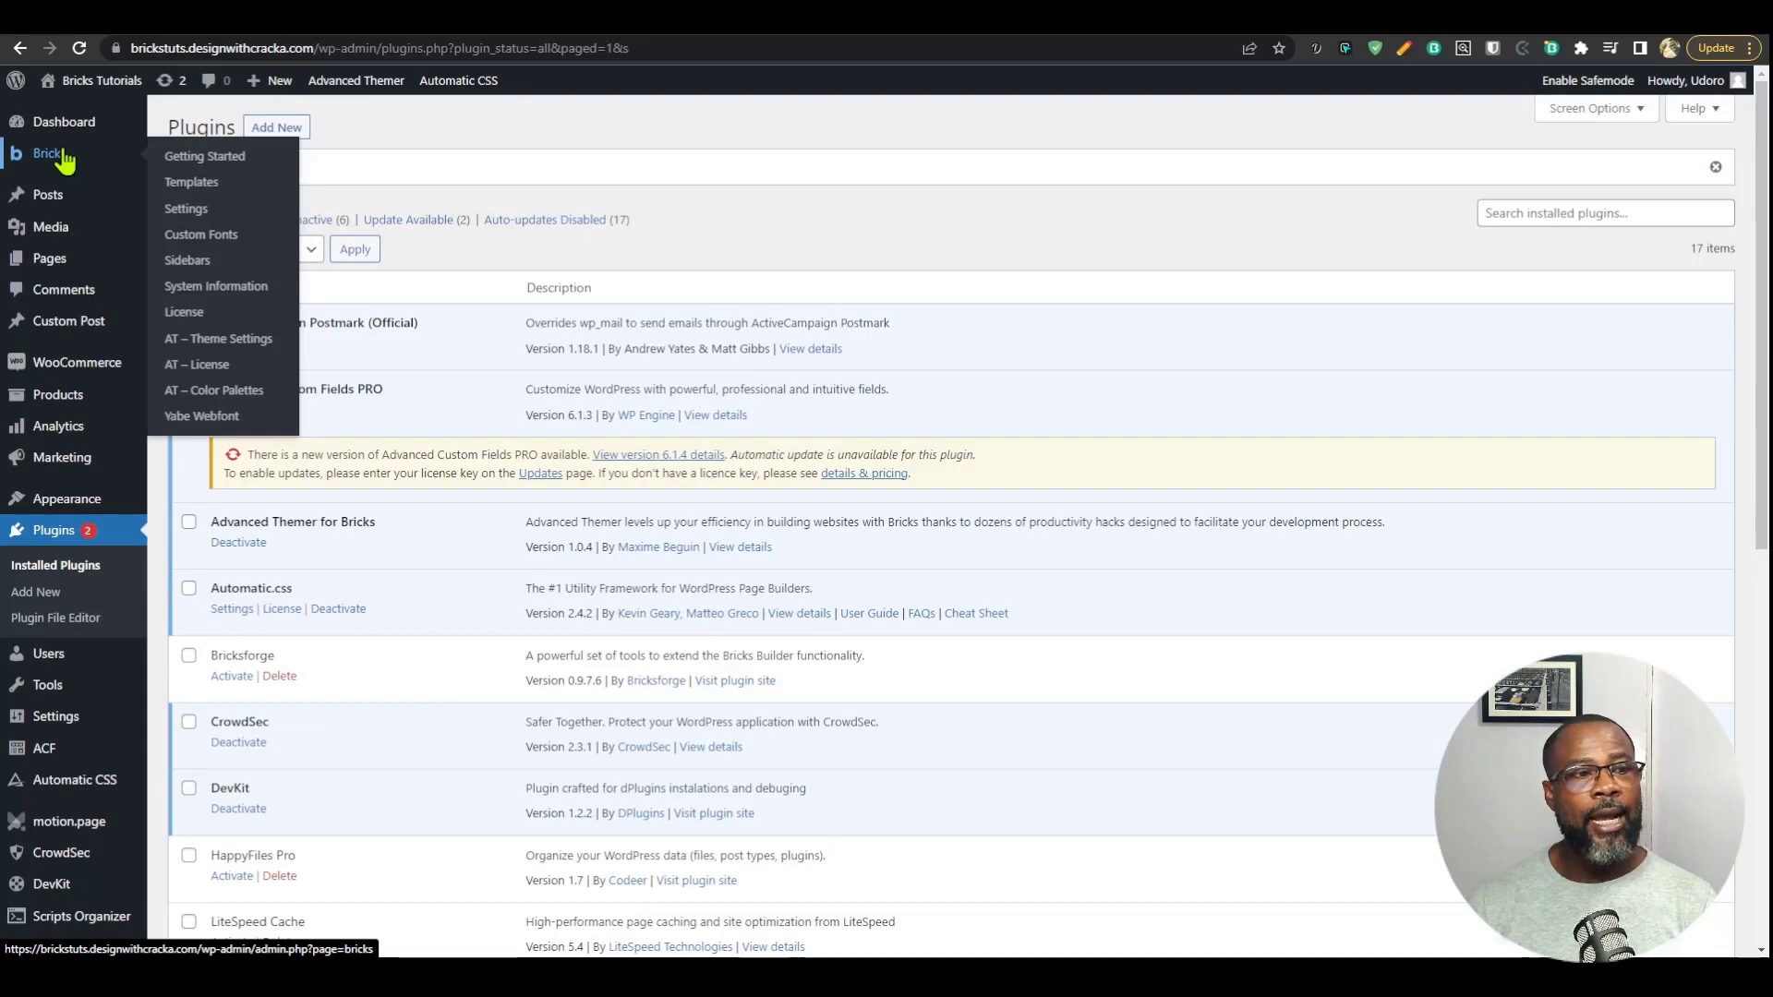
left_click(200, 418)
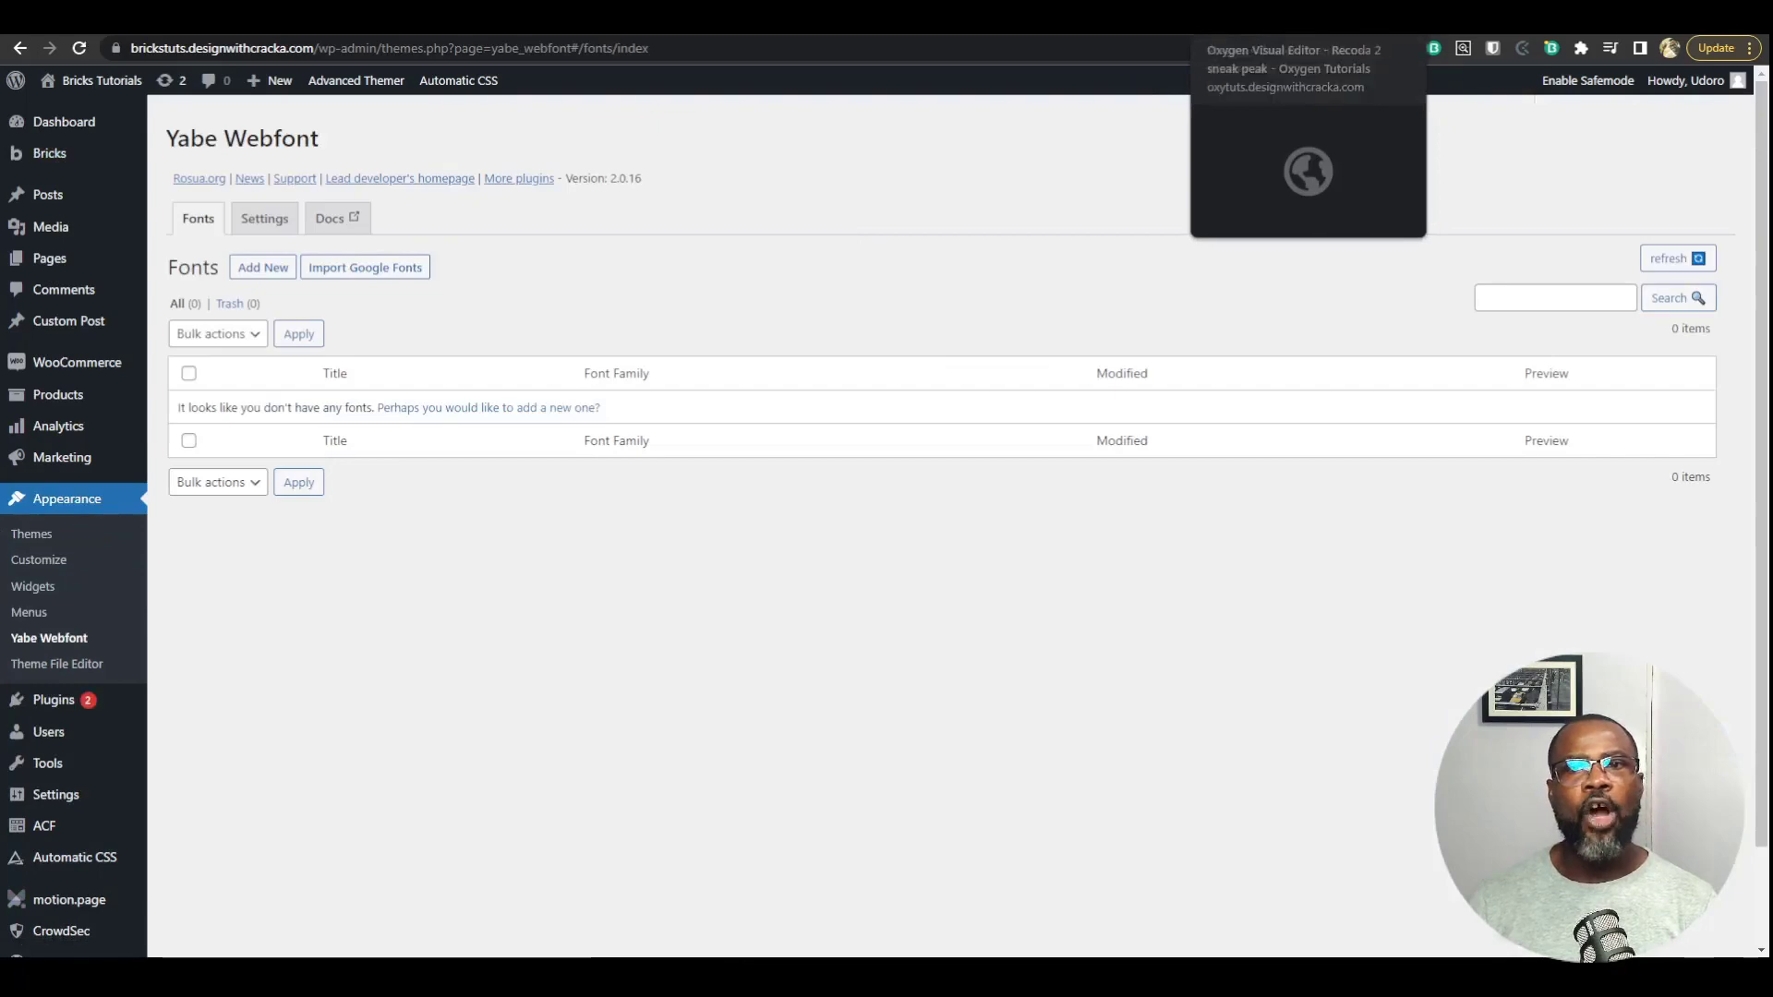
On the oxytuts Oxygen site, activate Yabe Webfont and open its Fonts page
left_click(1311, 19)
scroll(656, 541, "down", 15)
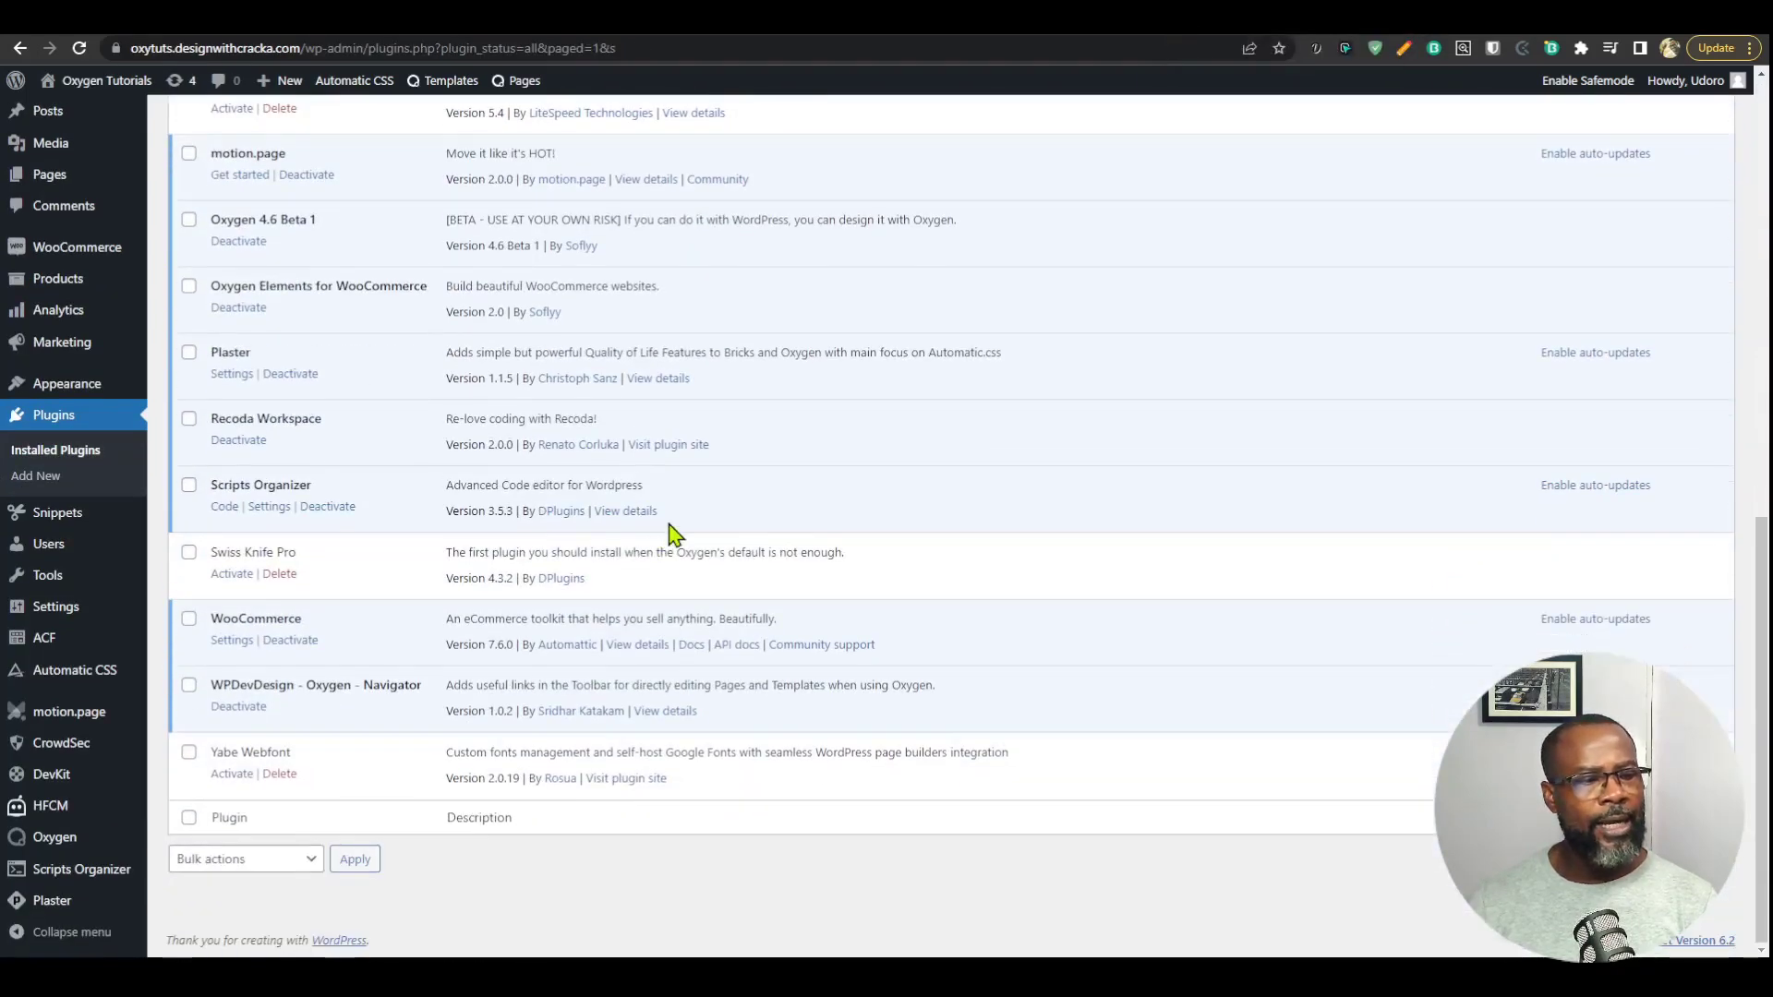
left_click(238, 776)
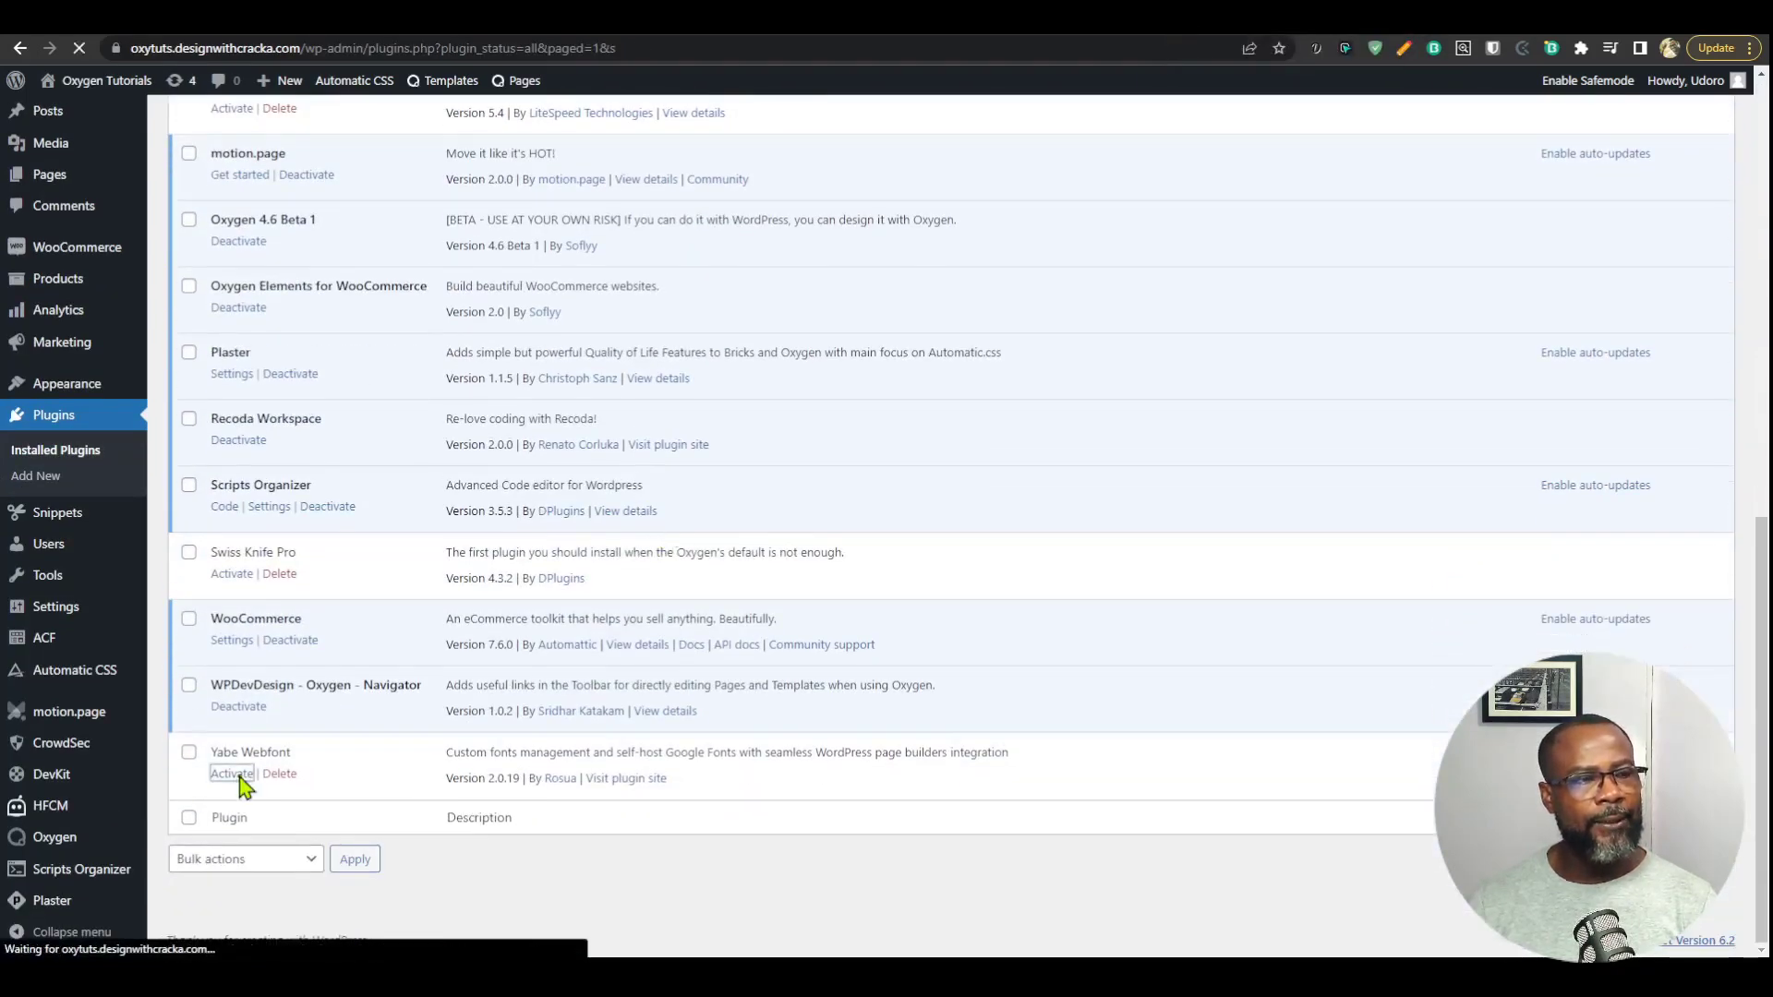
mouse_move(61, 841)
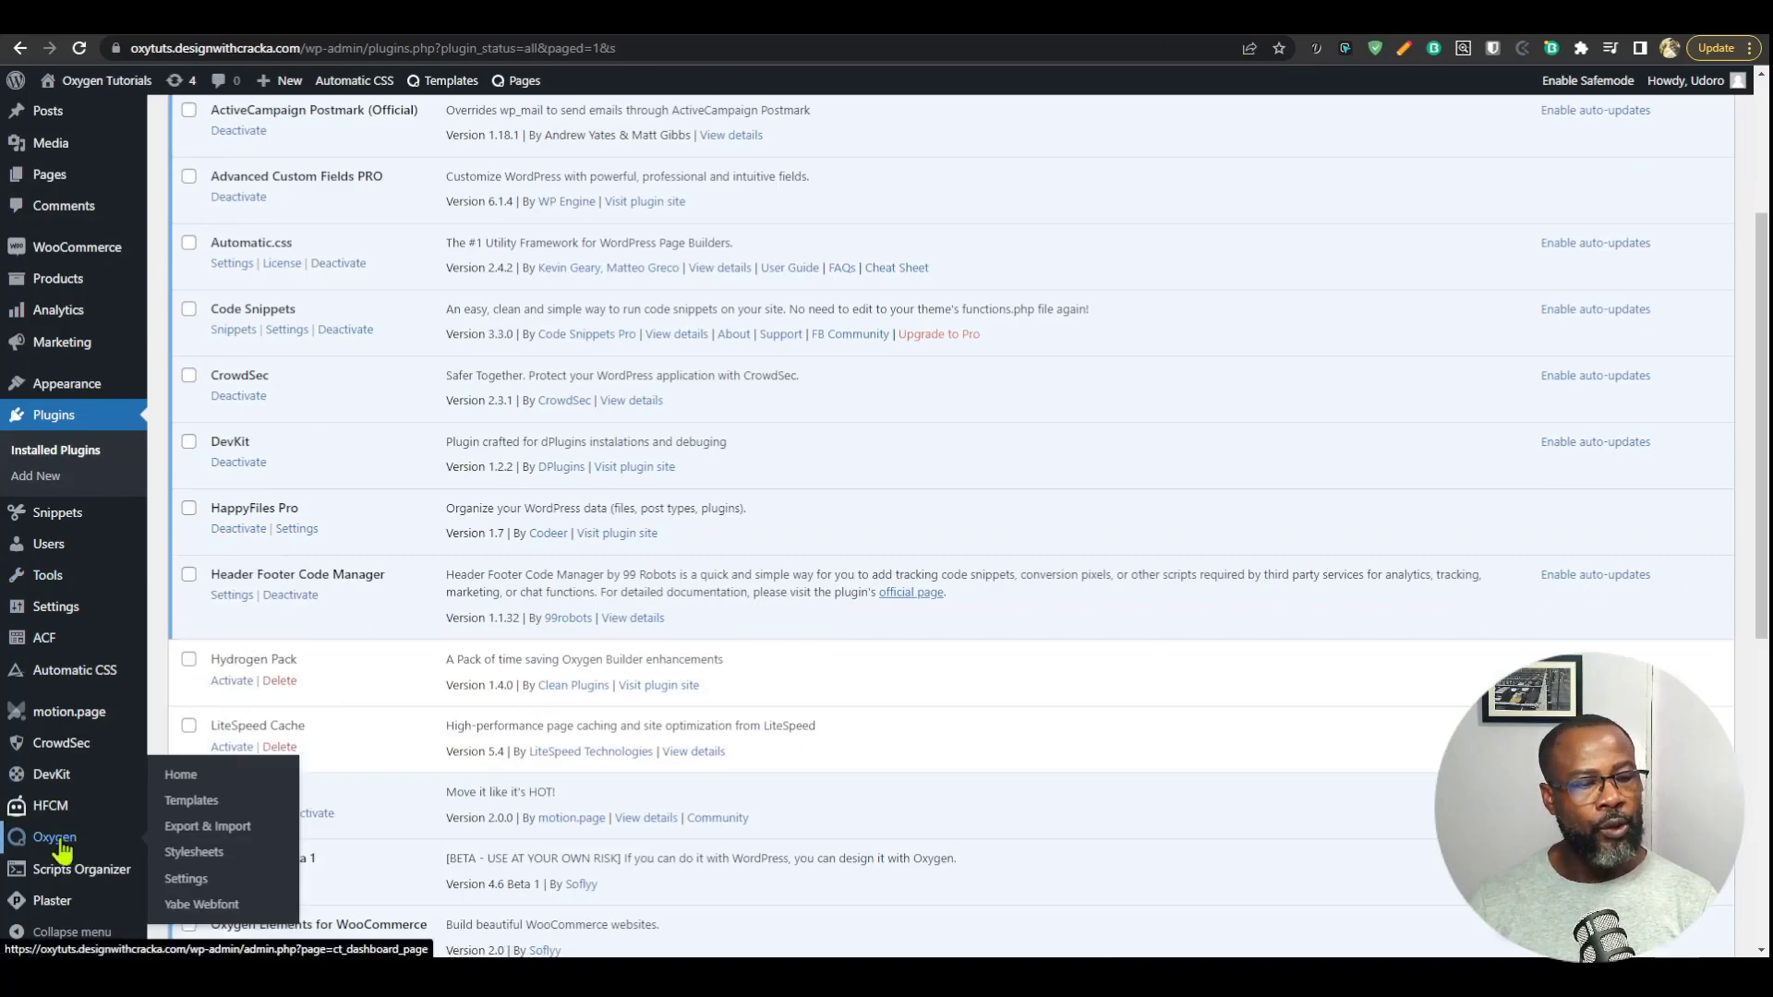
left_click(204, 912)
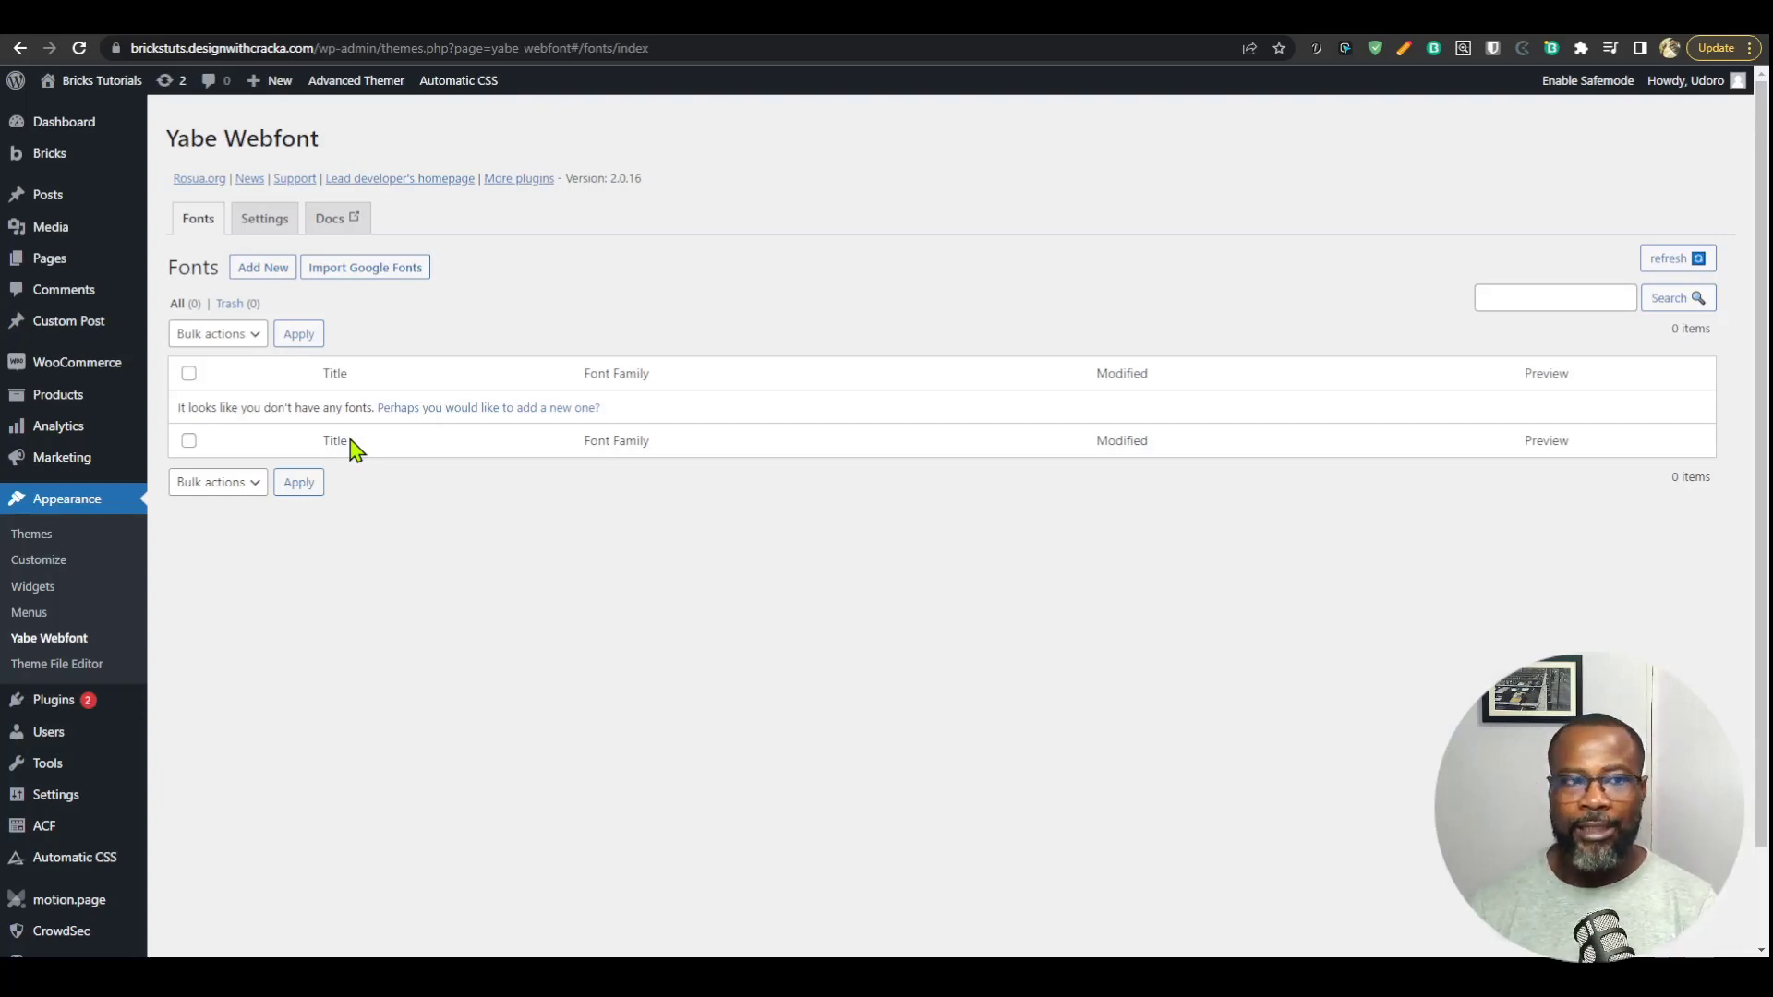
left_click(268, 270)
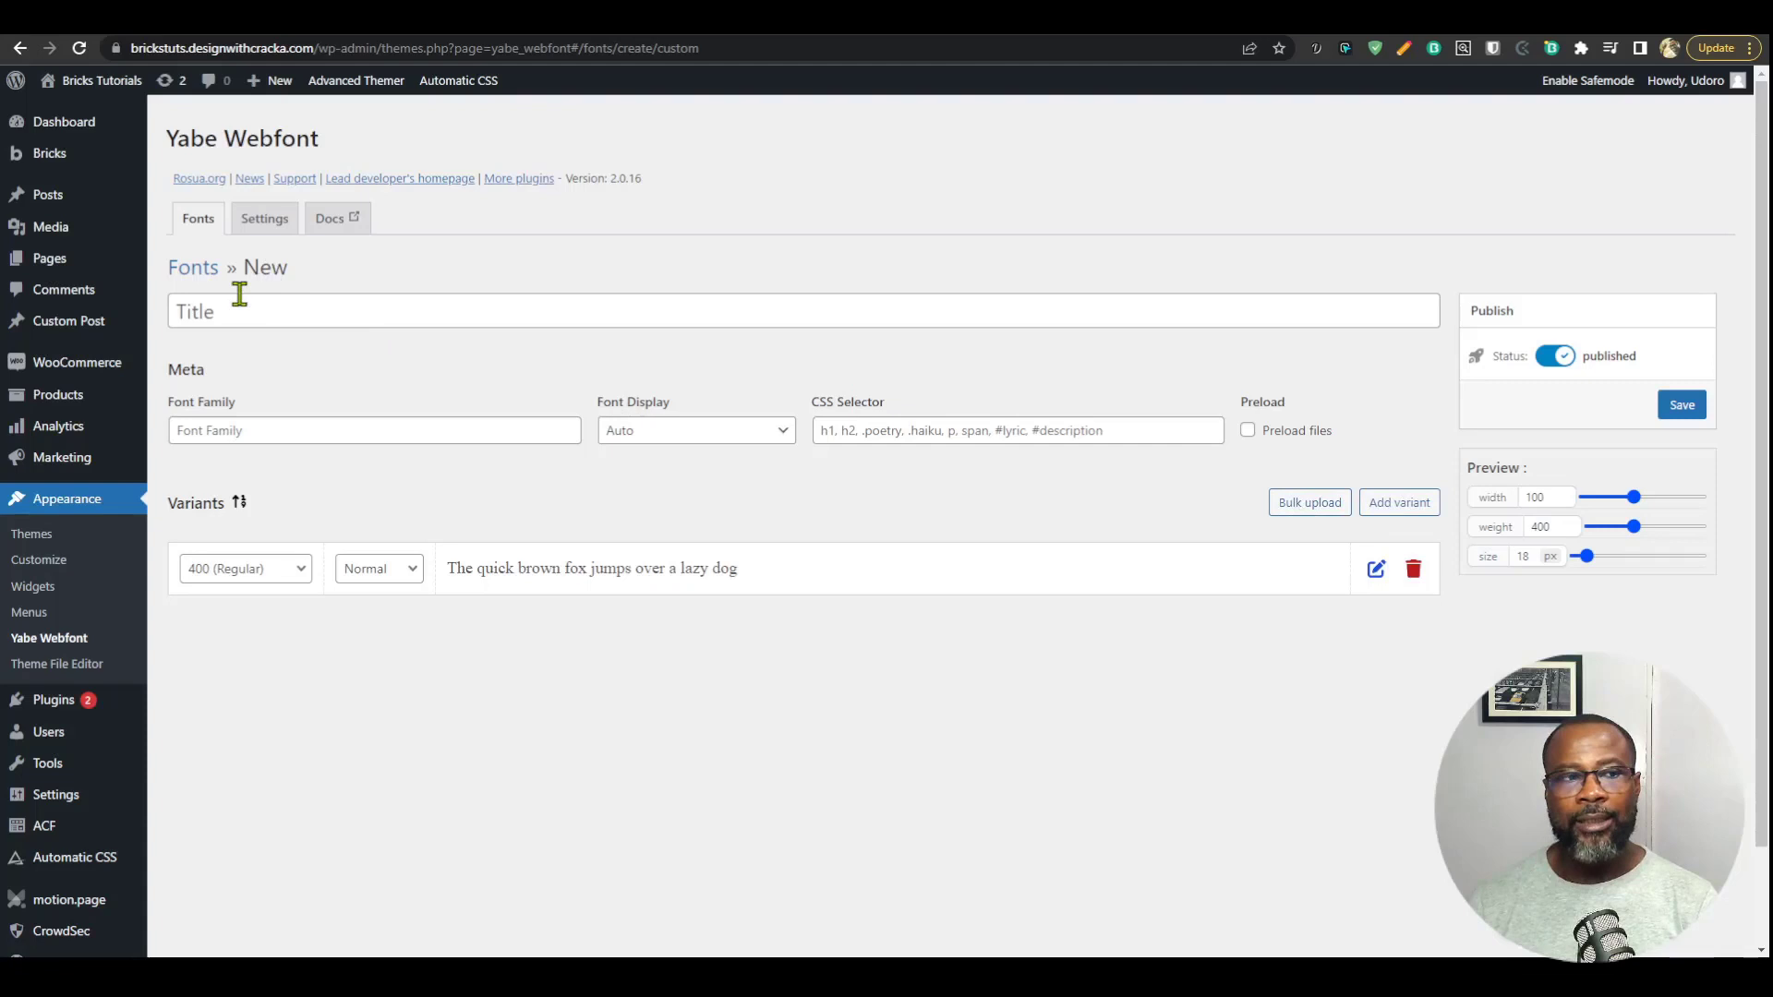
left_click(196, 270)
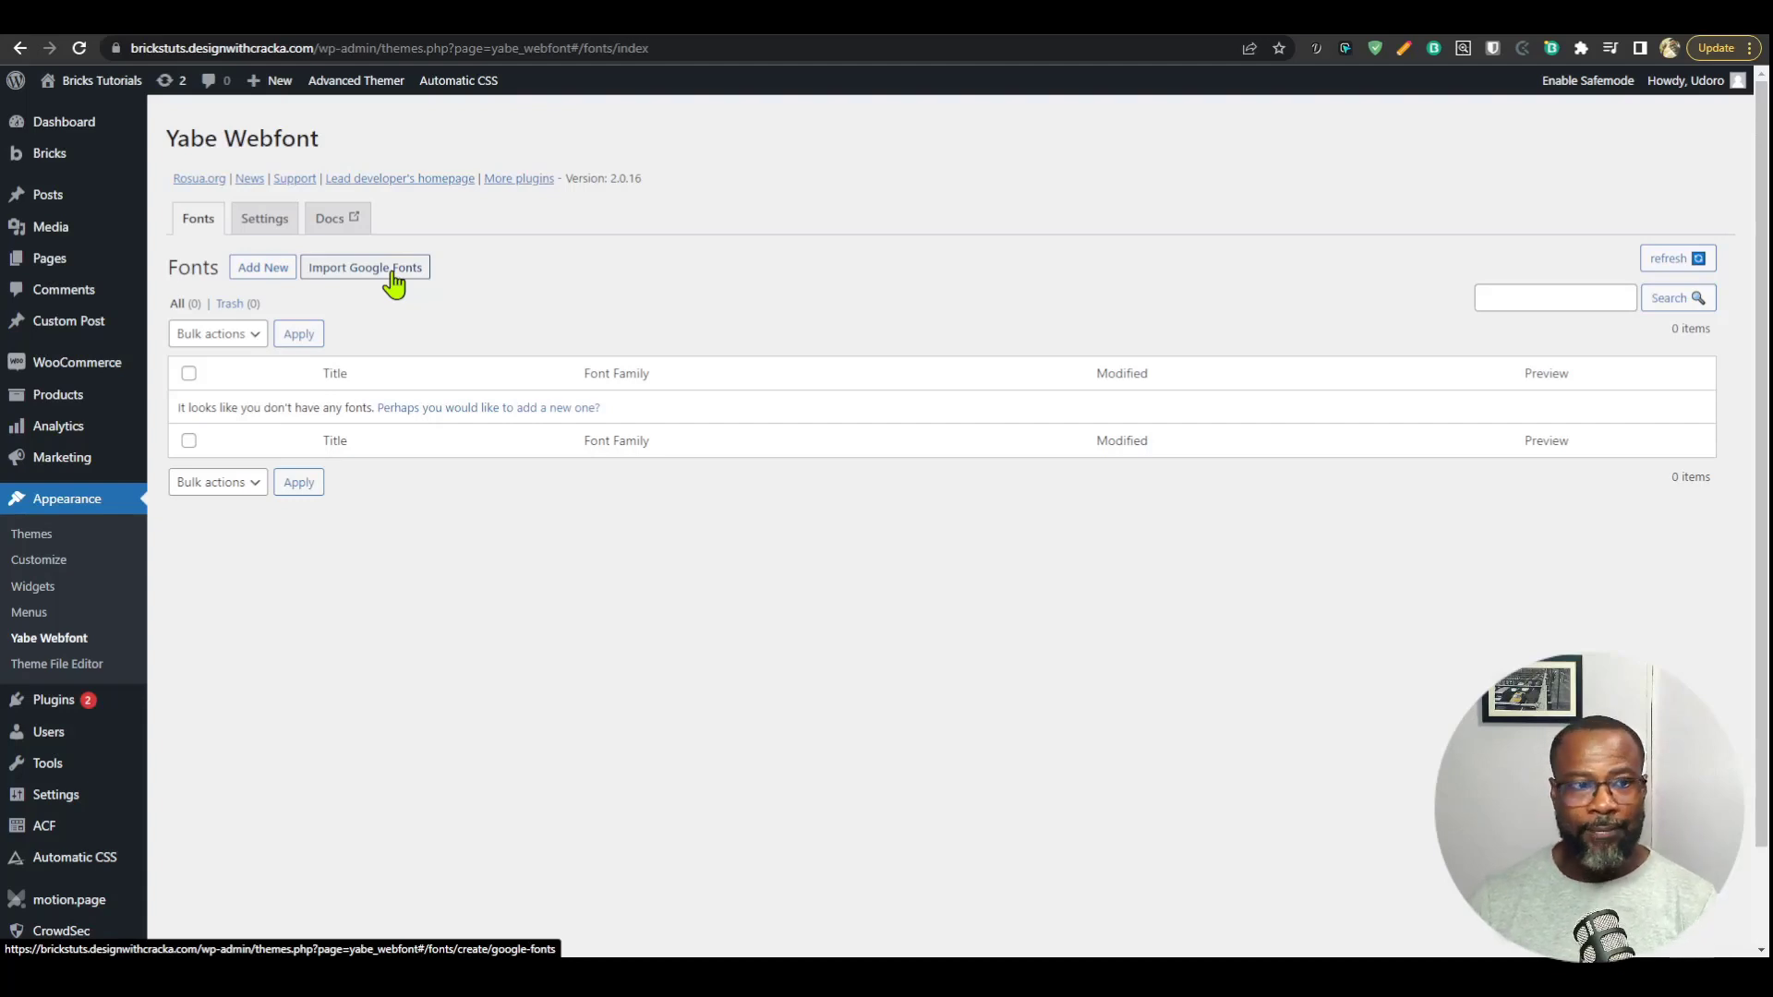
Start a Google font import titled 'Poppins' using the Poppins font family
left_click(393, 275)
left_click(391, 312)
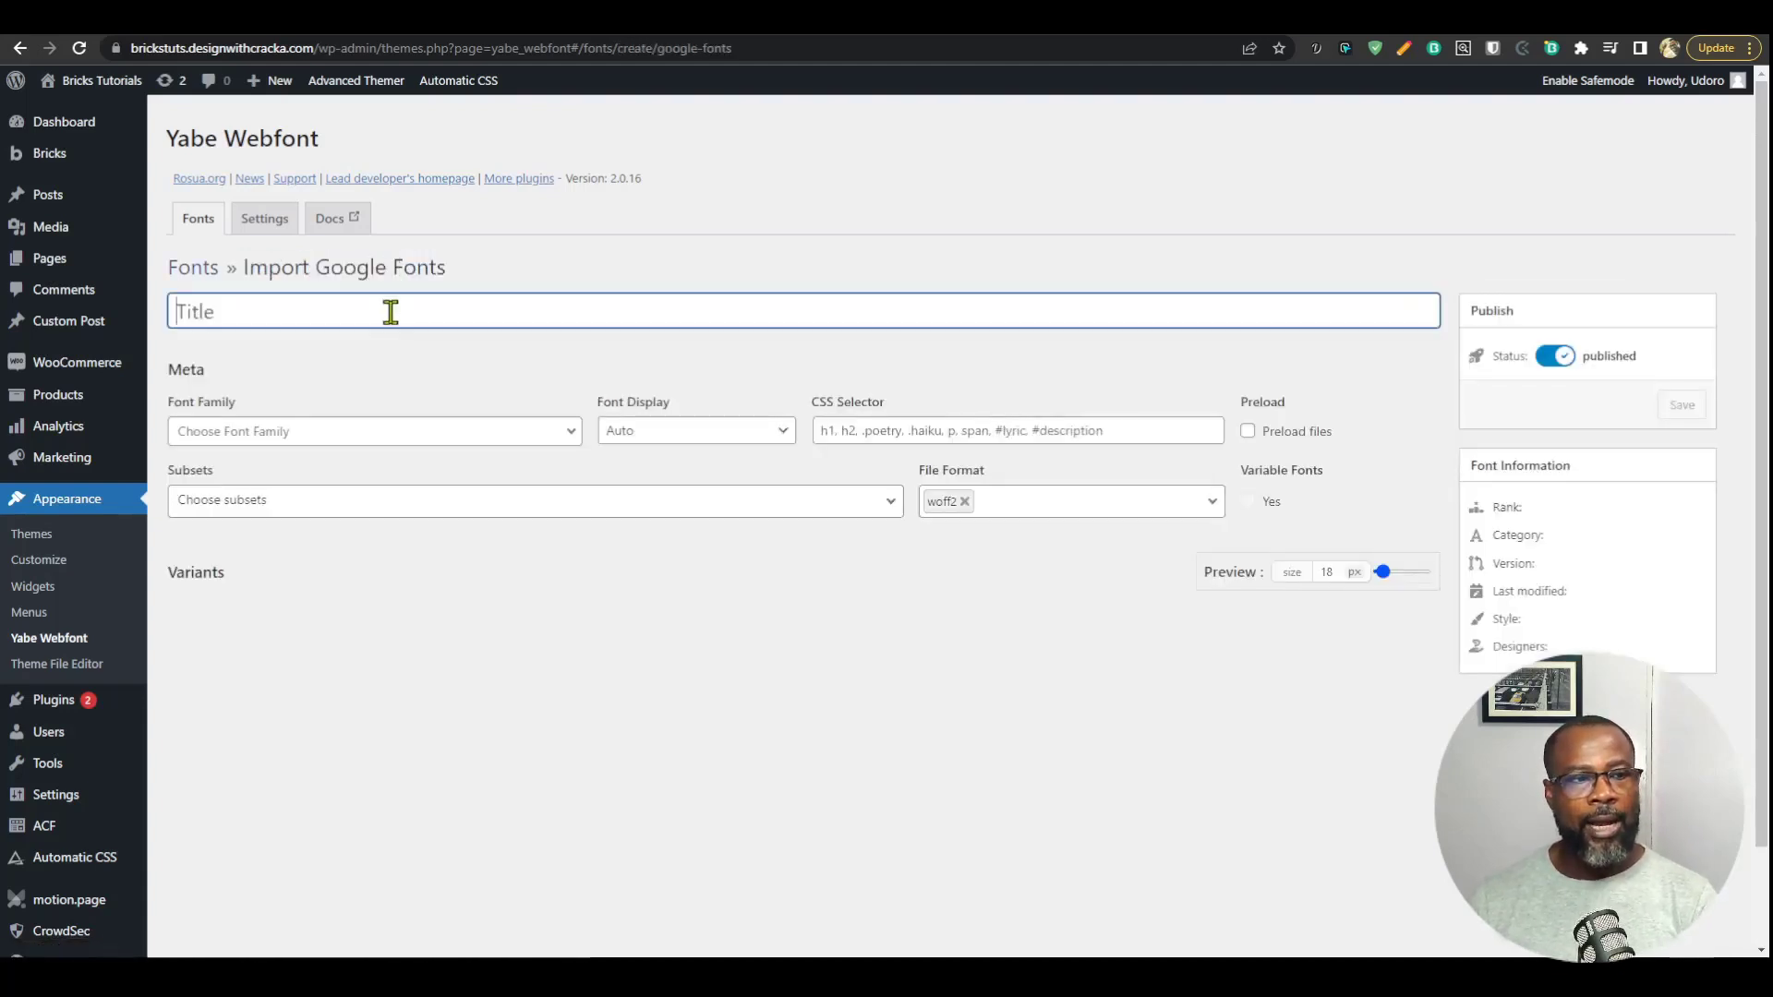
type("P")
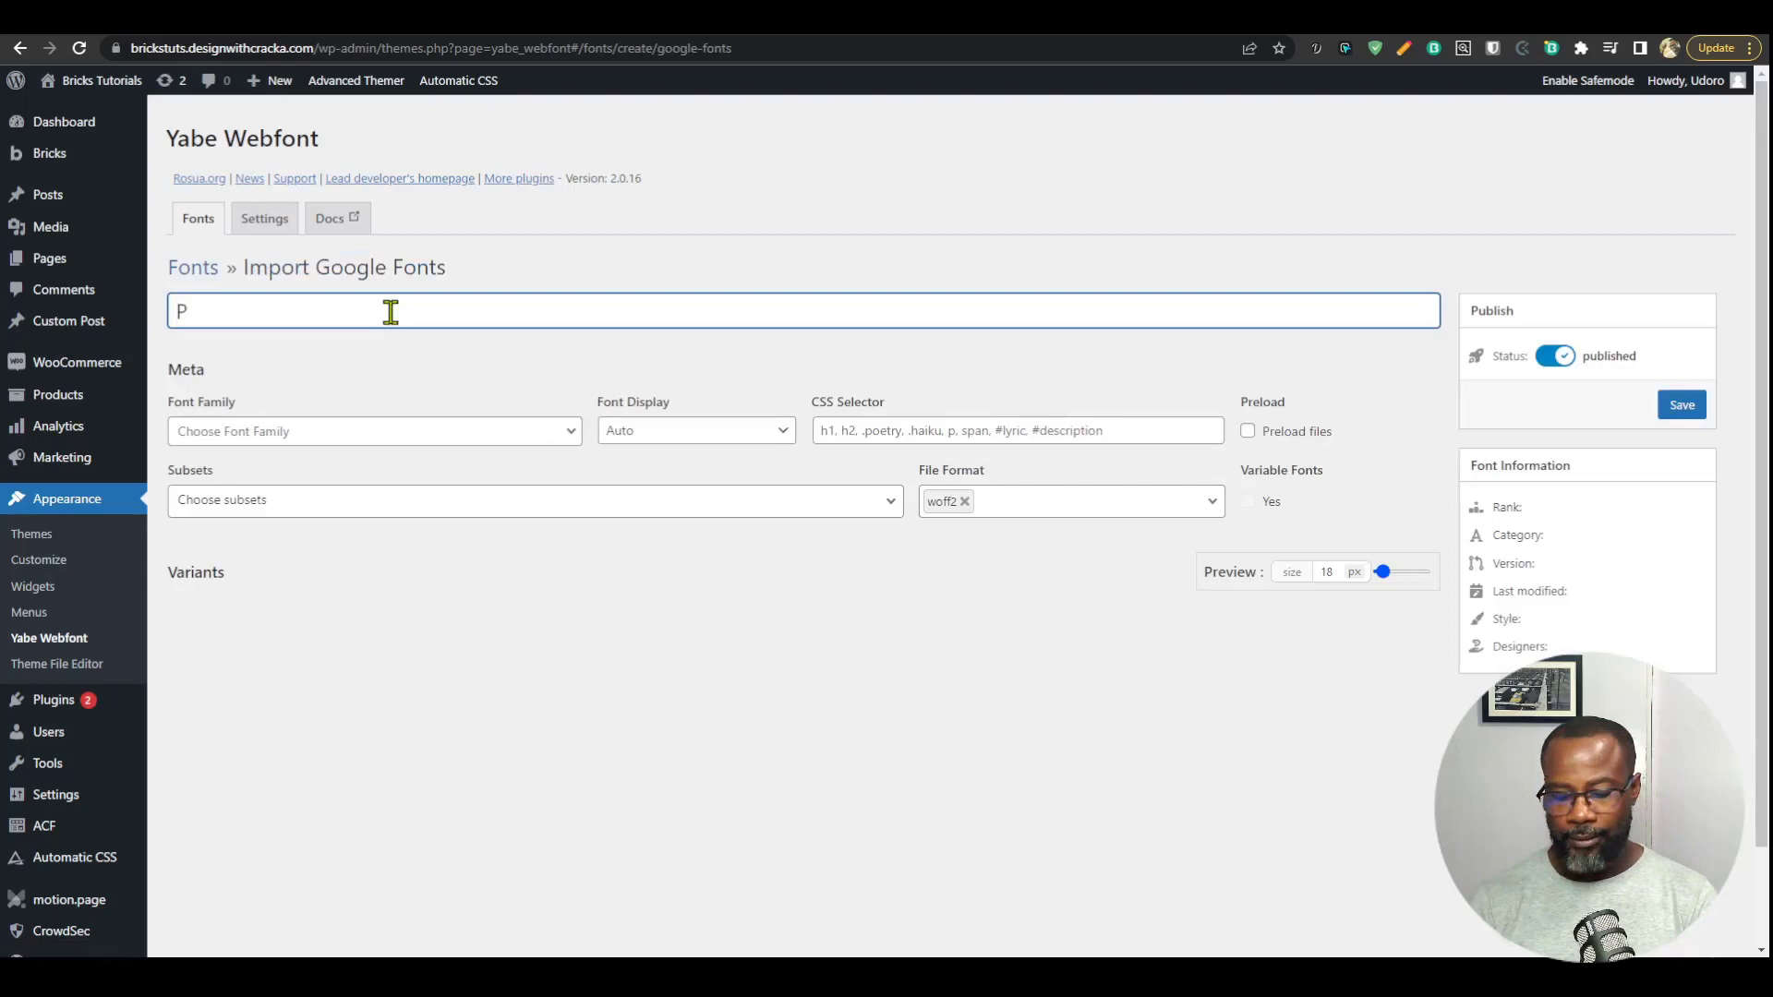
type("oppins")
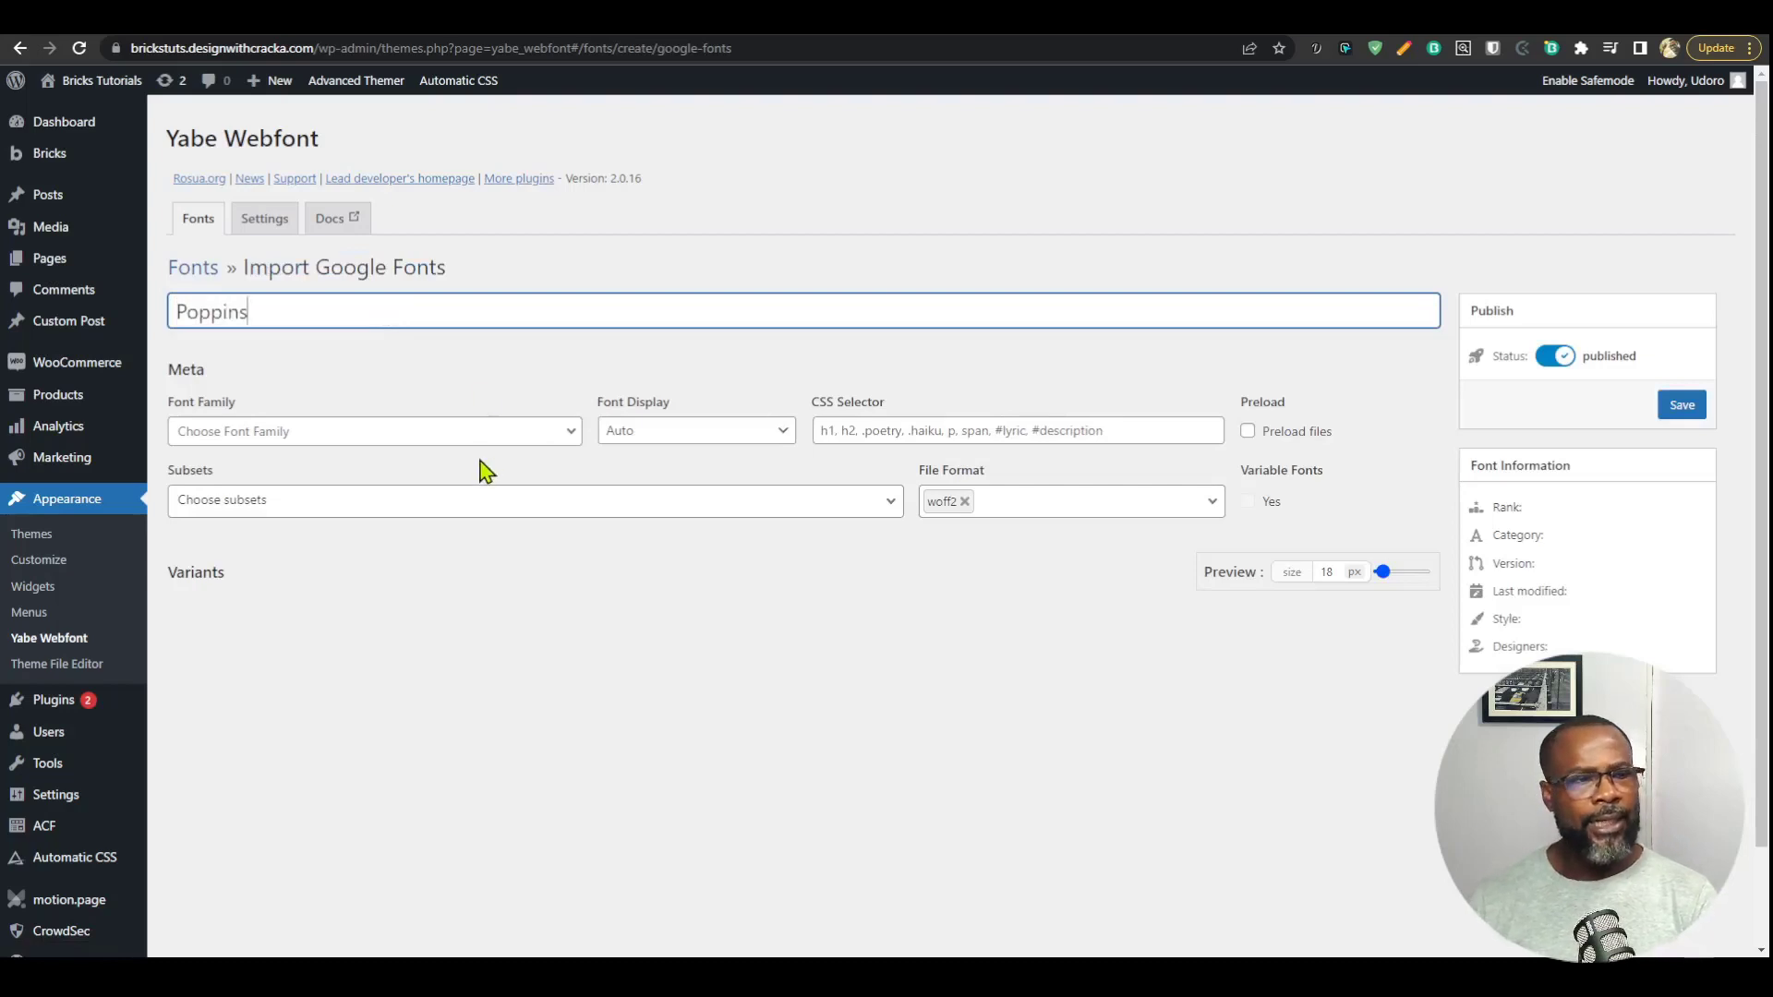
left_click(469, 434)
type("pos")
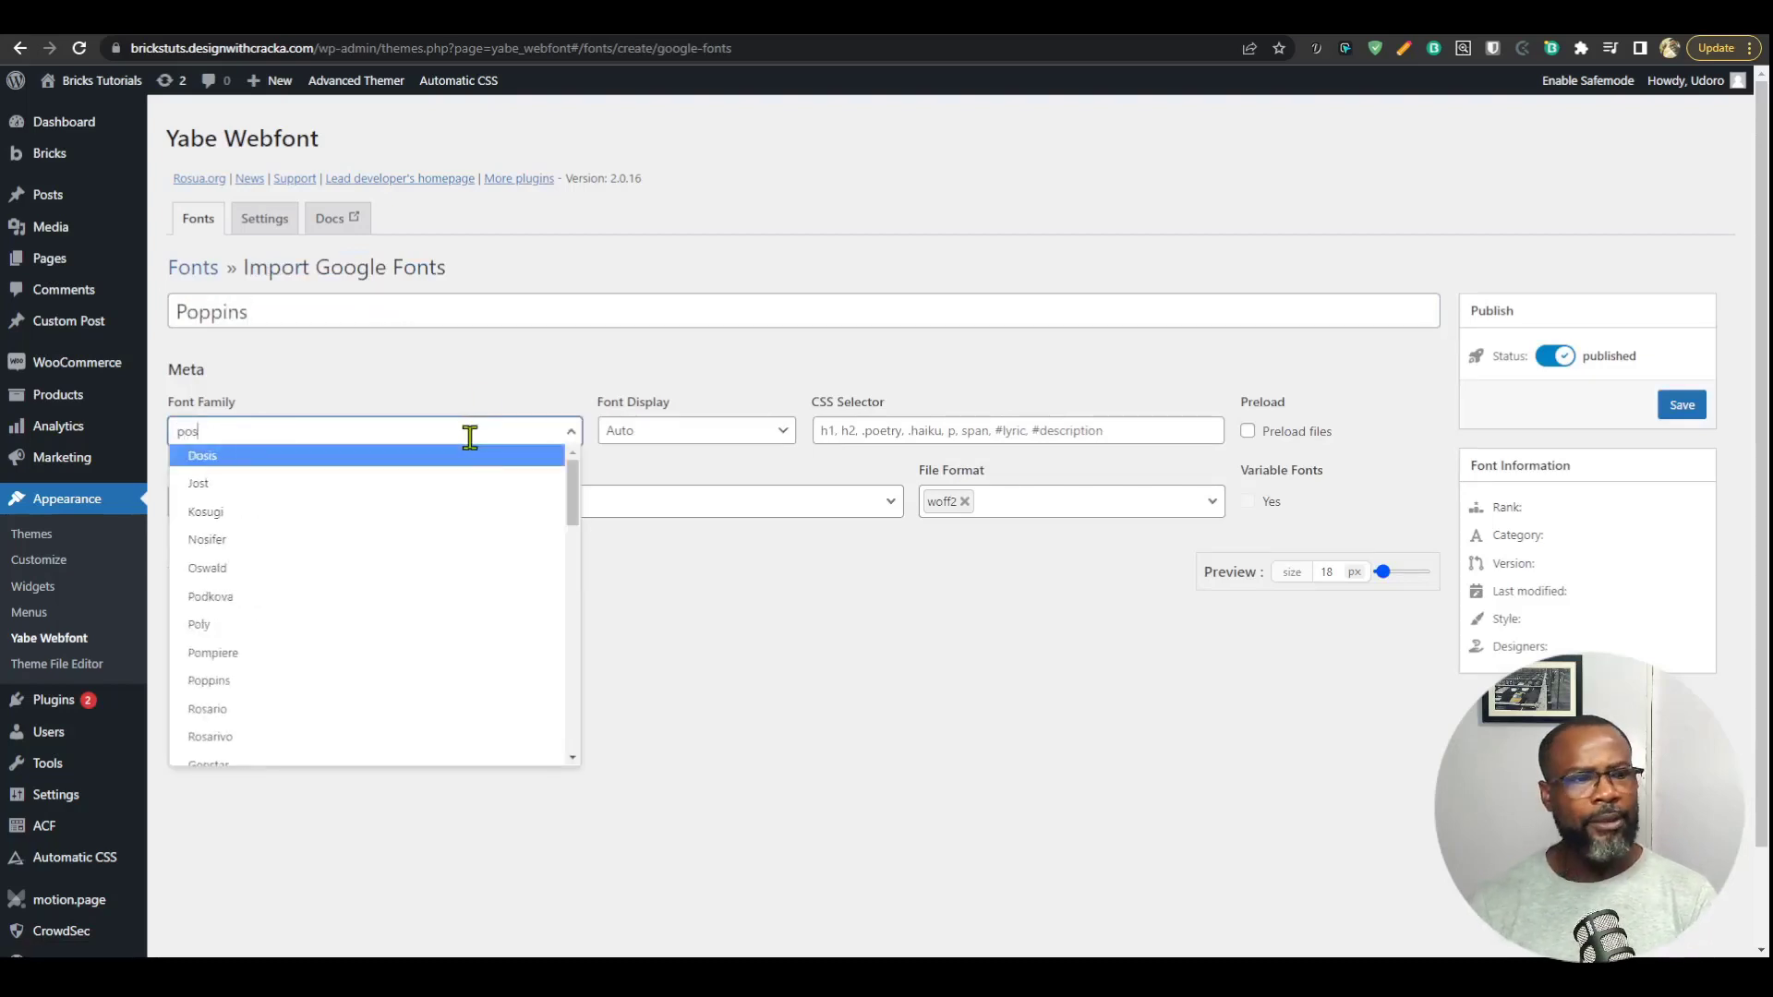
key("BackSpace")
type("pp")
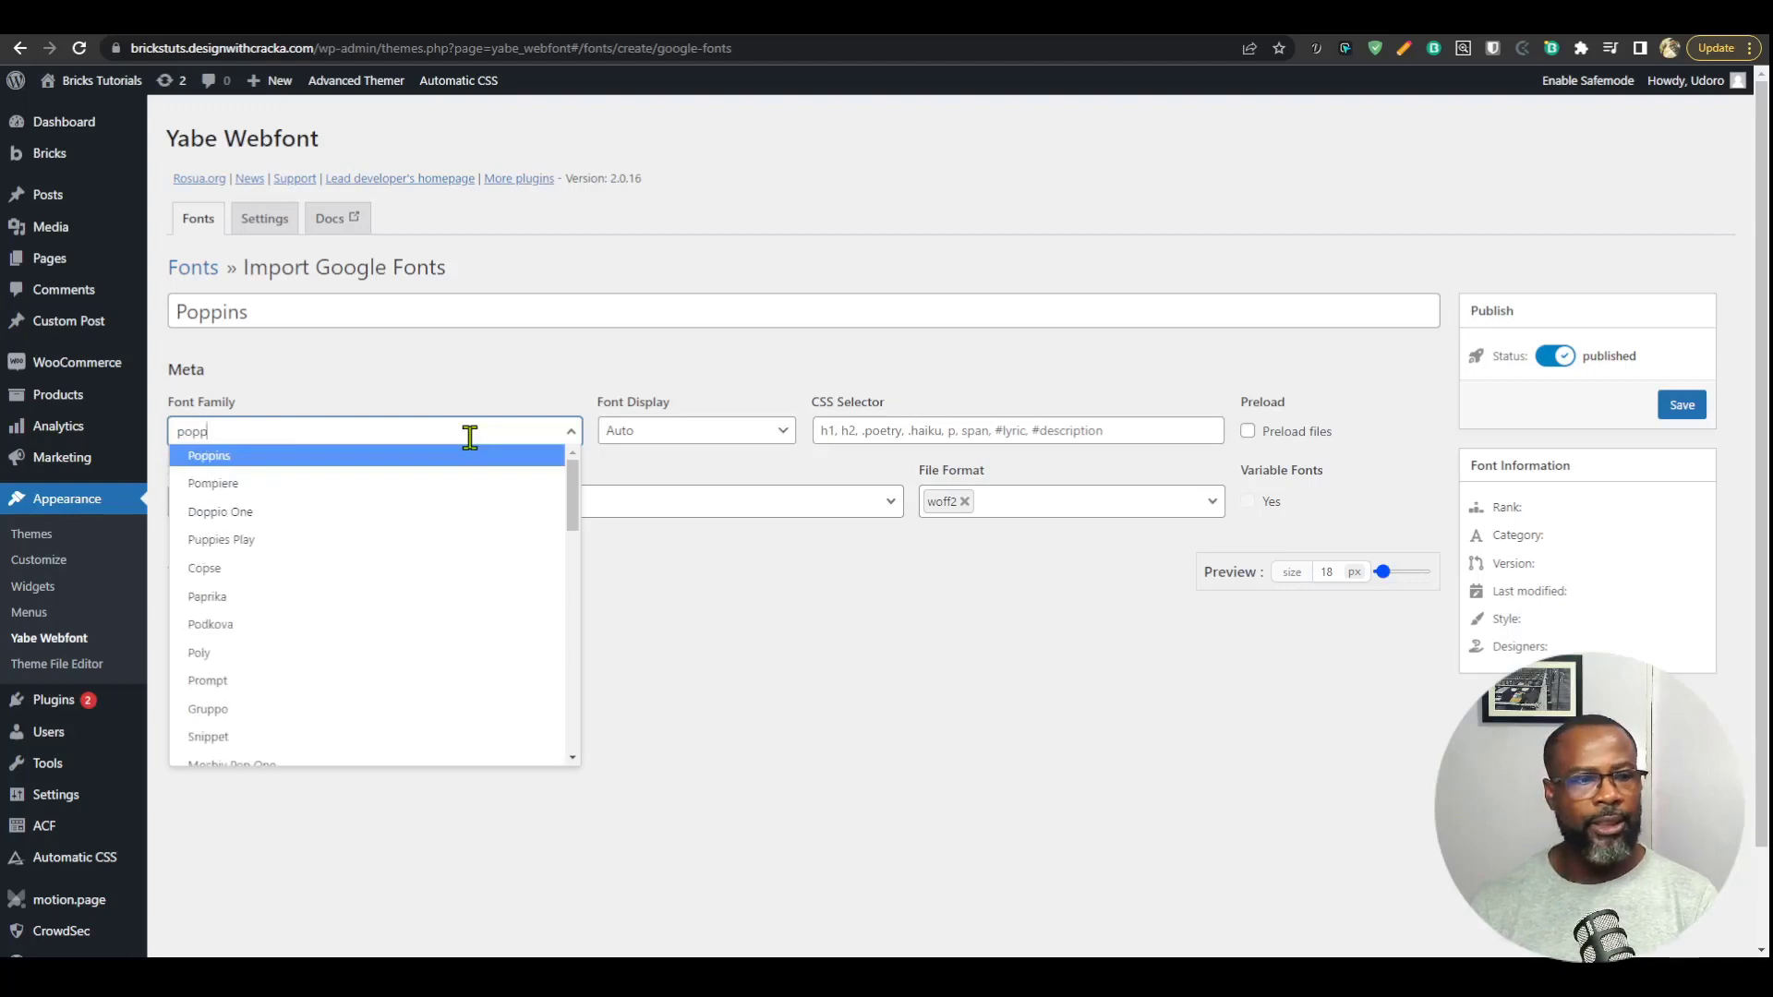
left_click(354, 462)
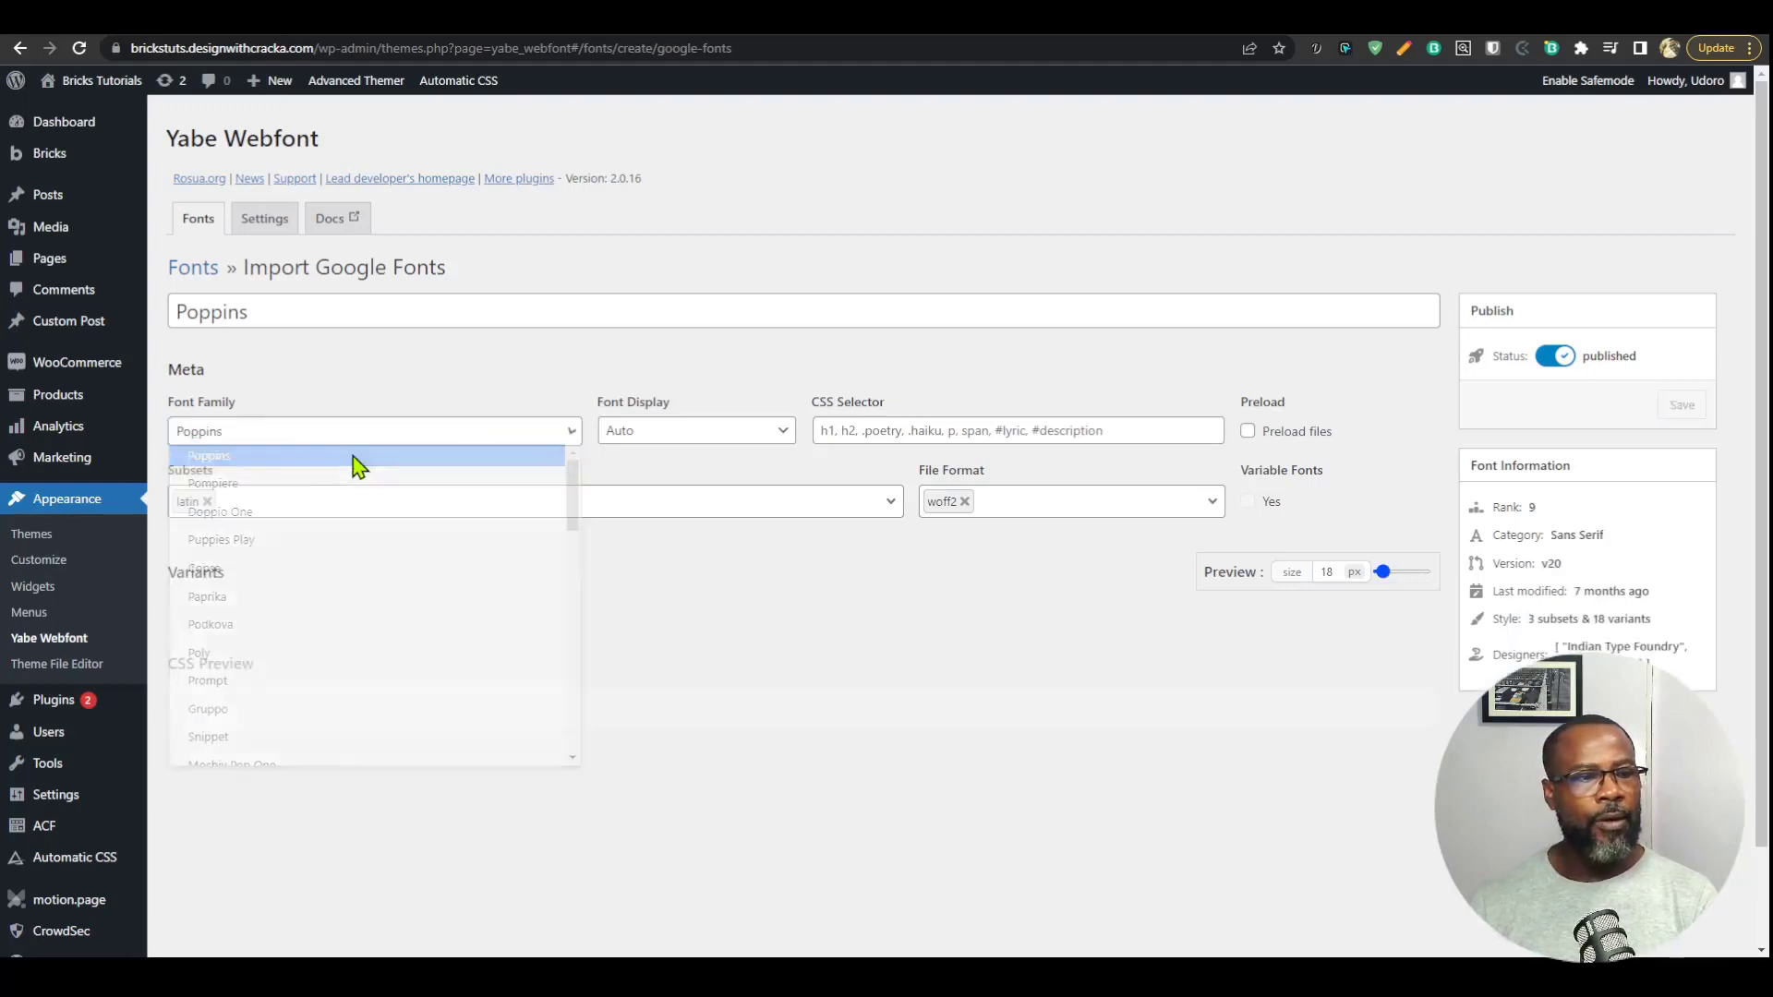
Set font display to Block, enable file preloading, and add woff as a second format
left_click(707, 434)
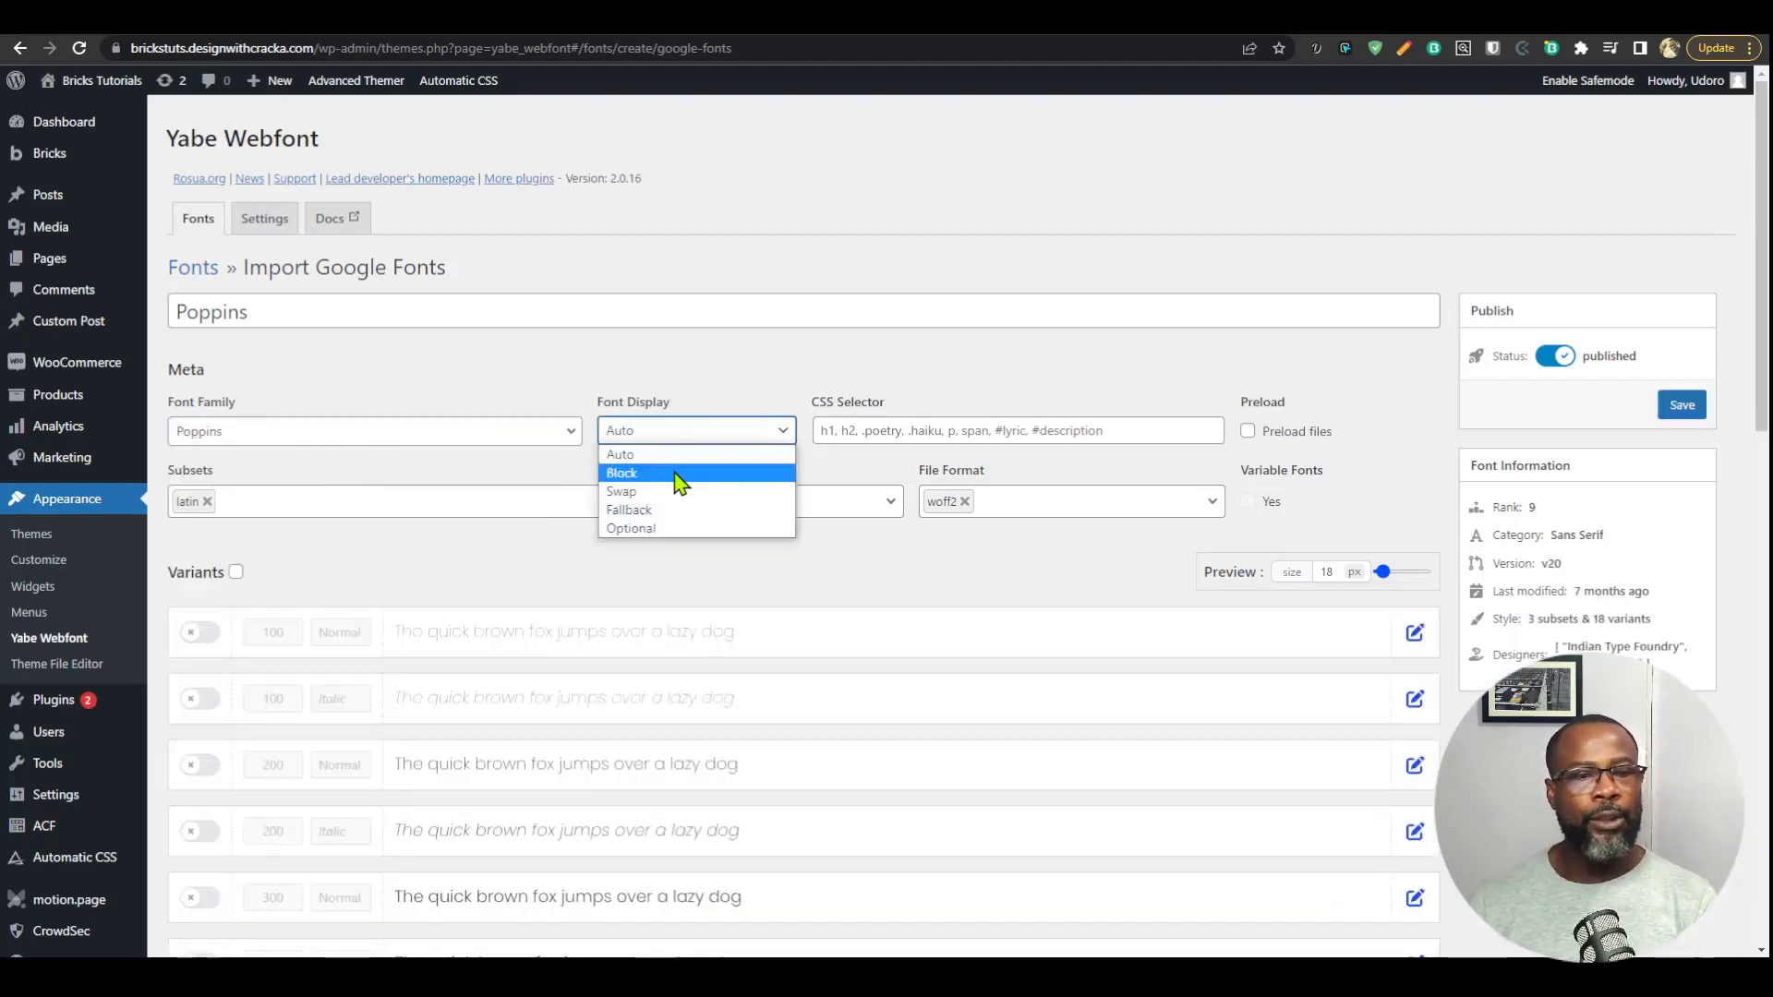
left_click(680, 475)
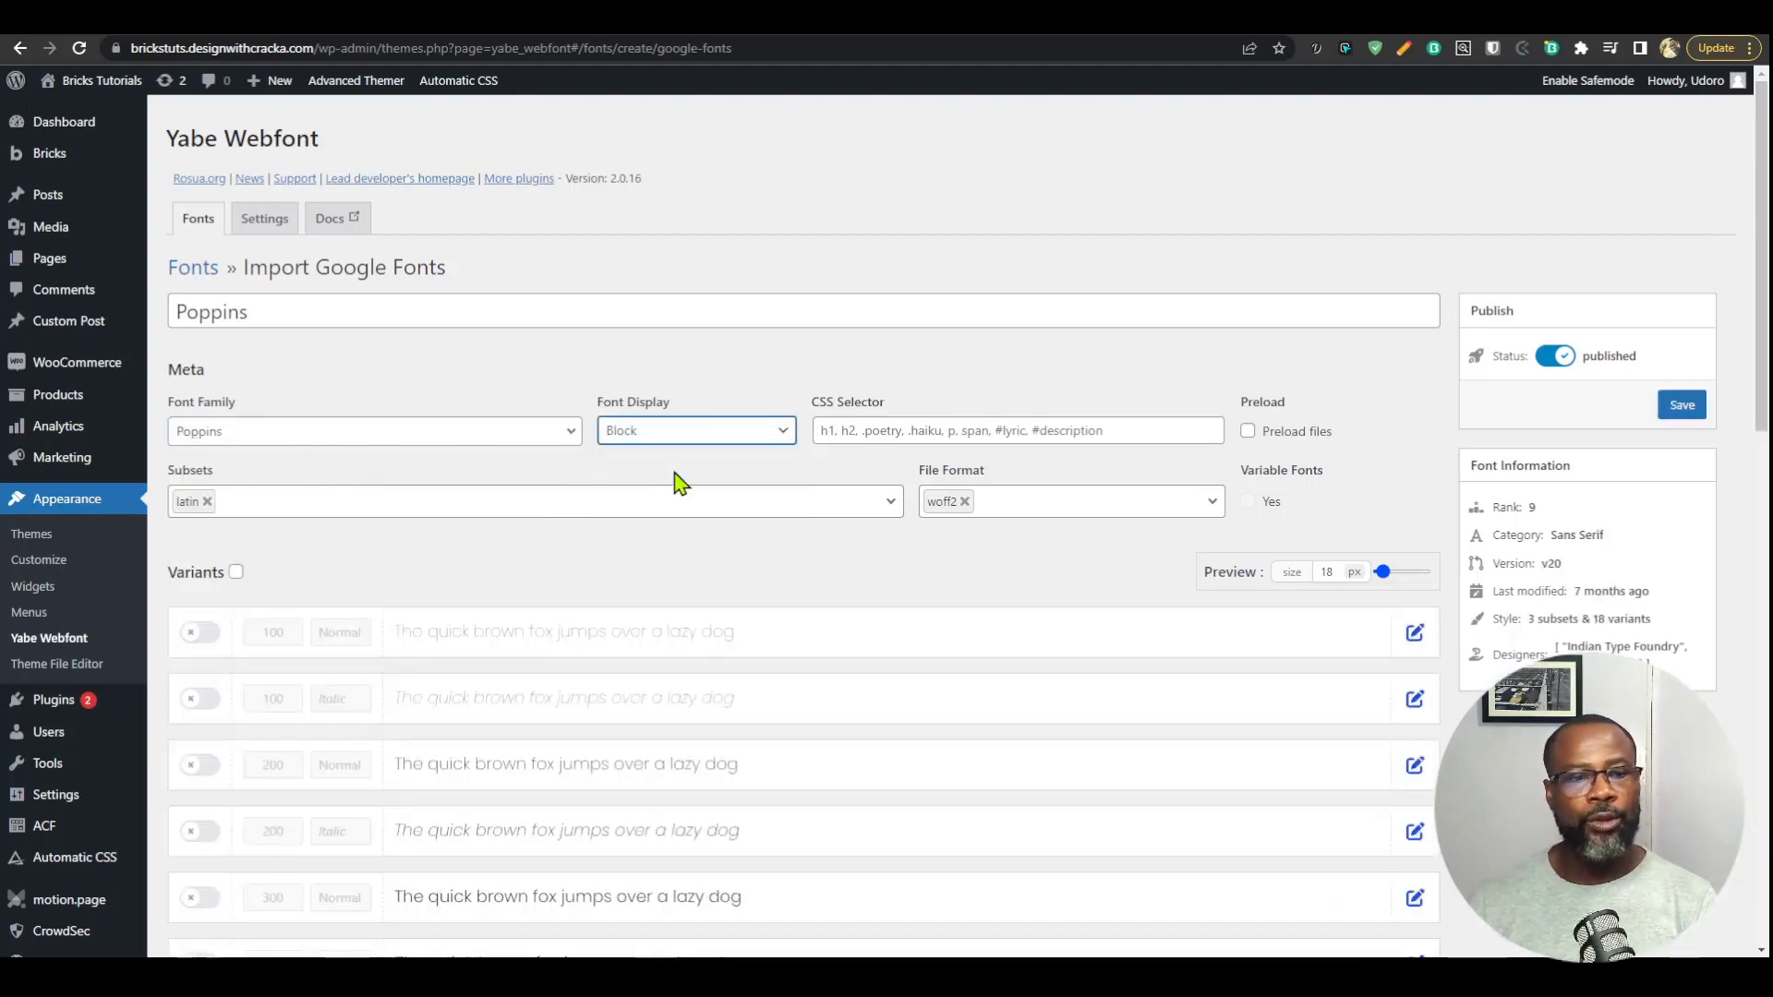
left_click(1079, 423)
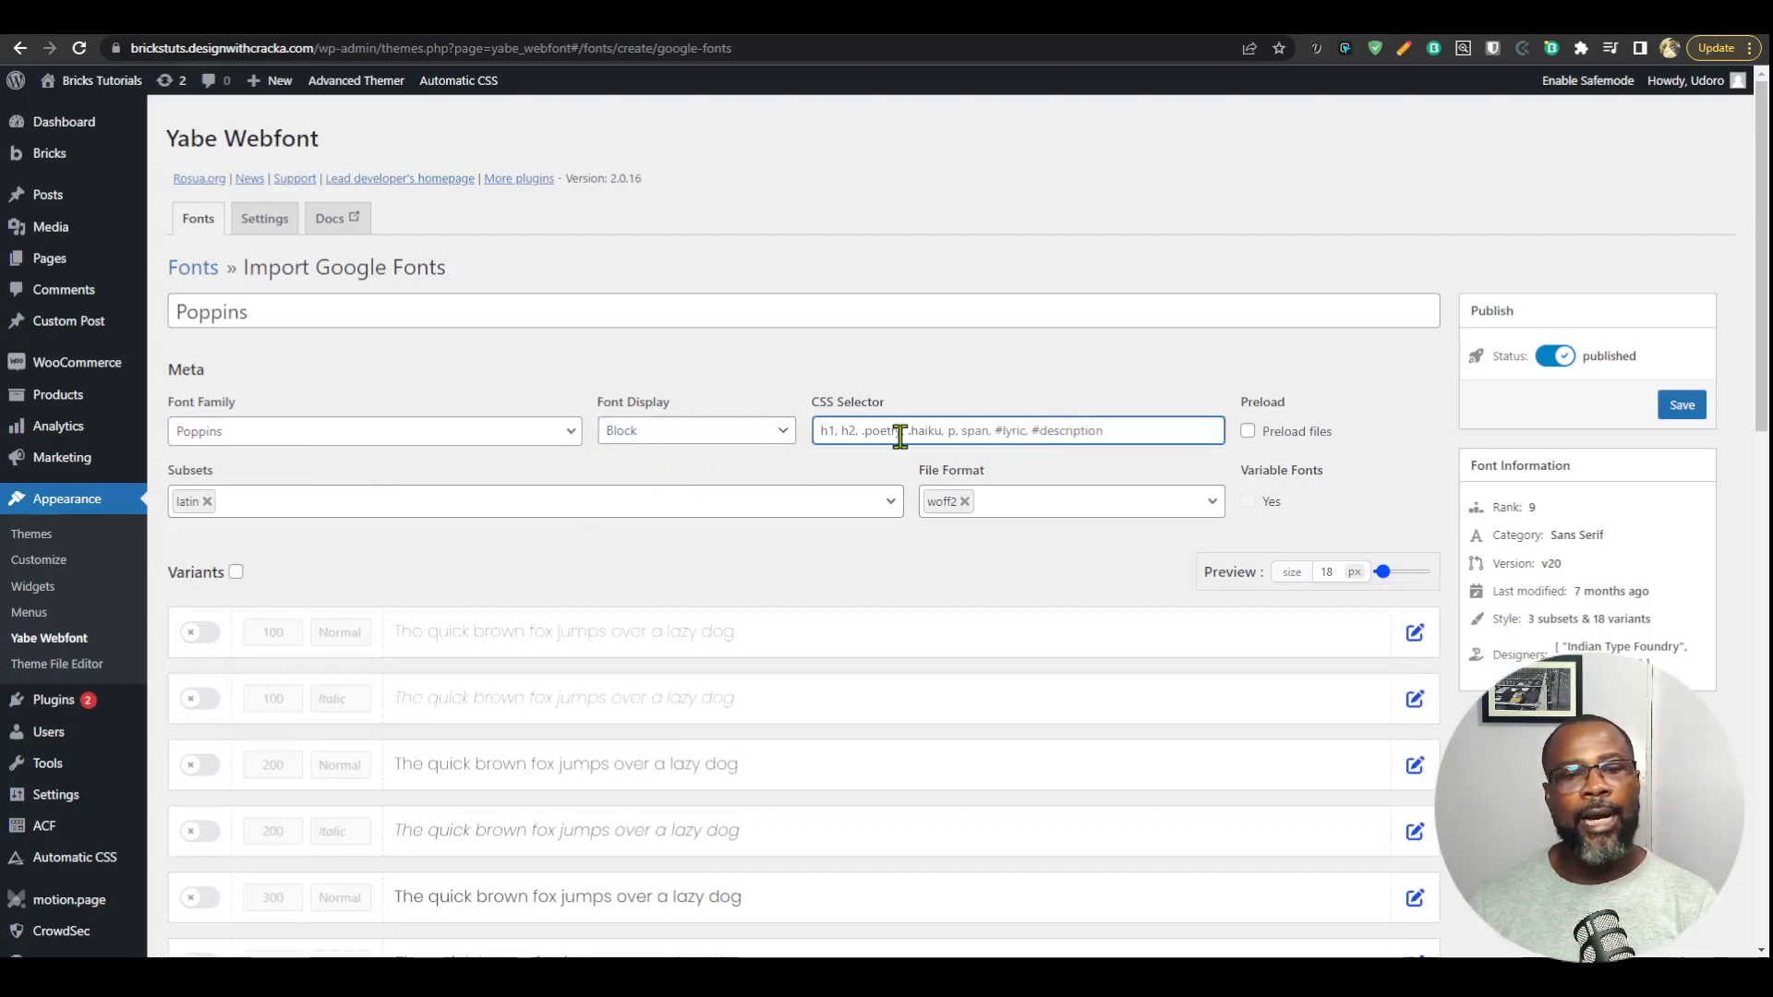
left_click(1248, 432)
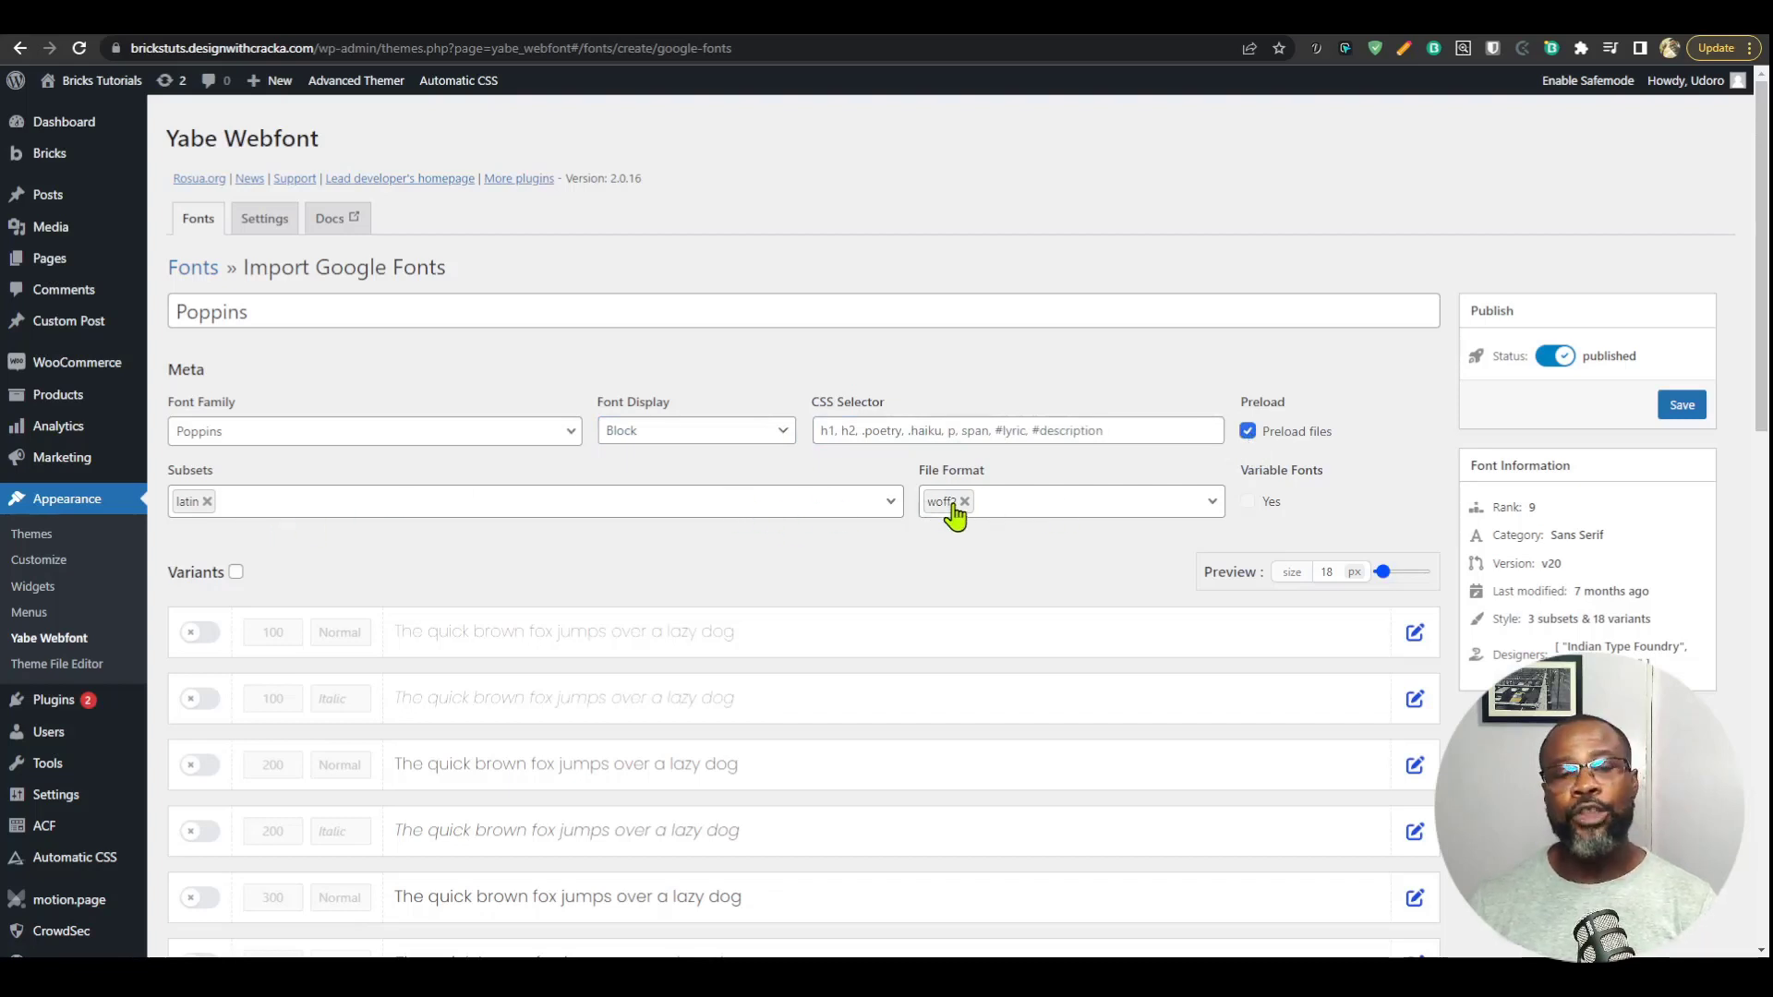
left_click(1044, 515)
left_click(1005, 566)
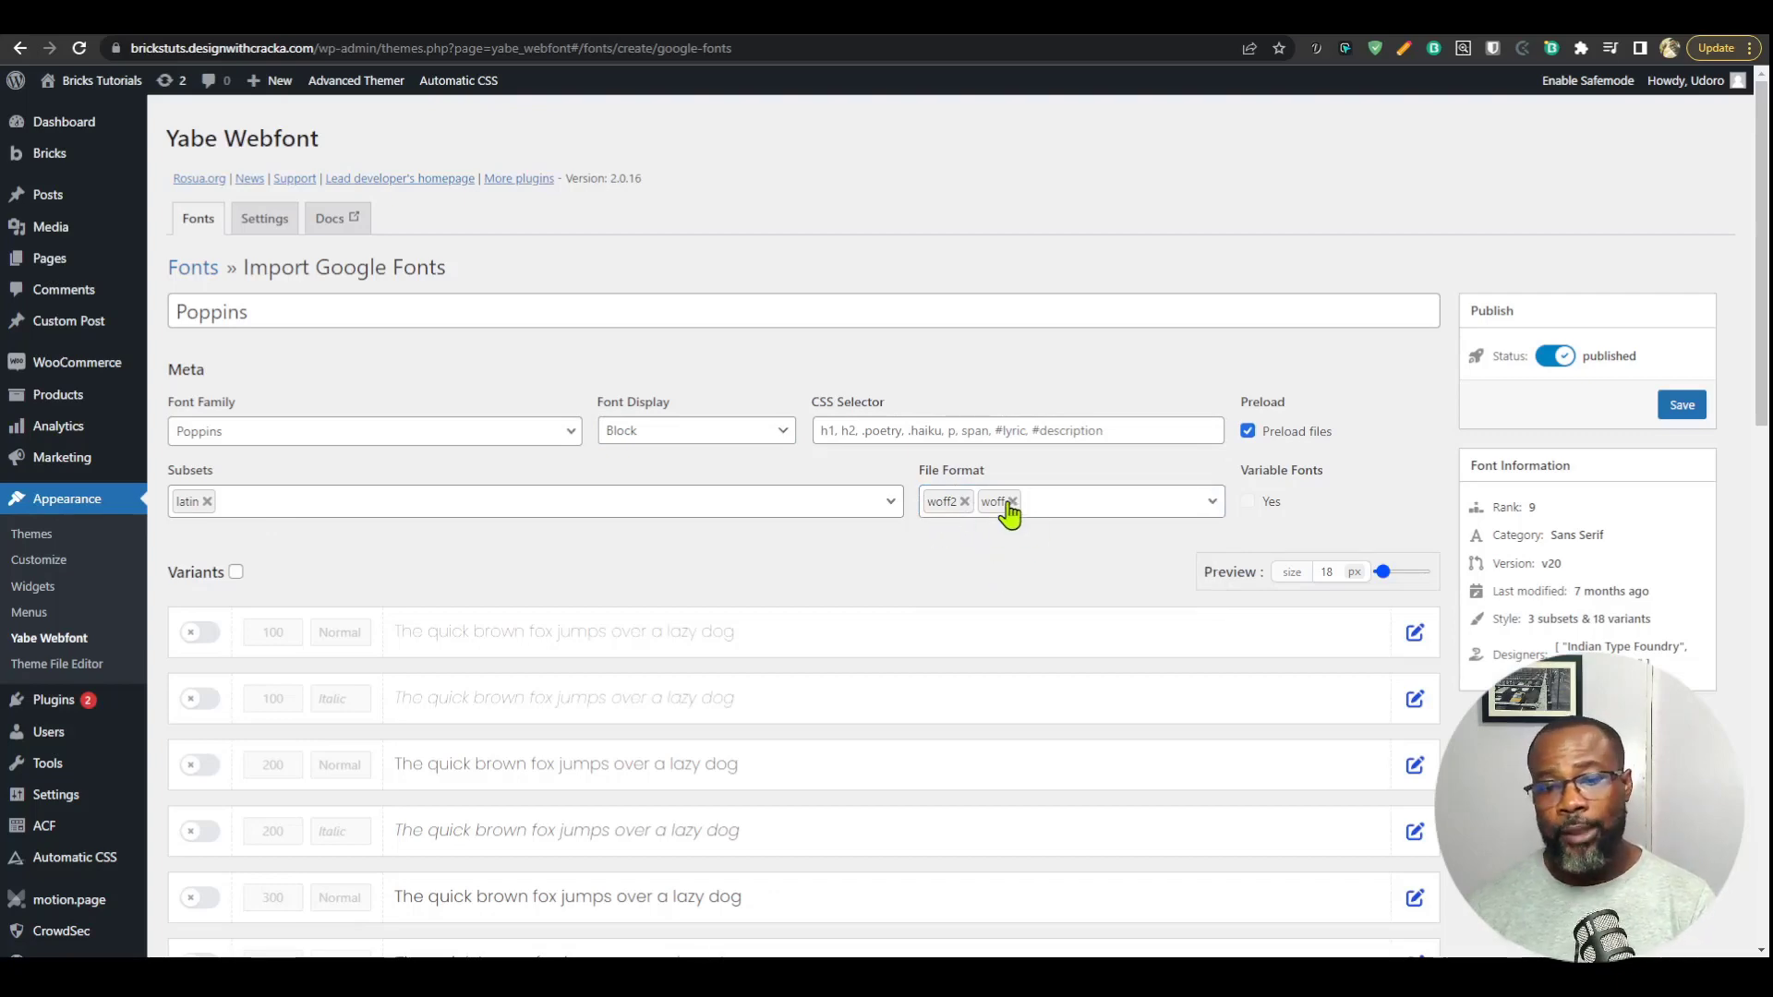
Disable 400 italic, enable 500 italic, 700 and 800 normal, then save Poppins
scroll(1242, 499, "down", 2)
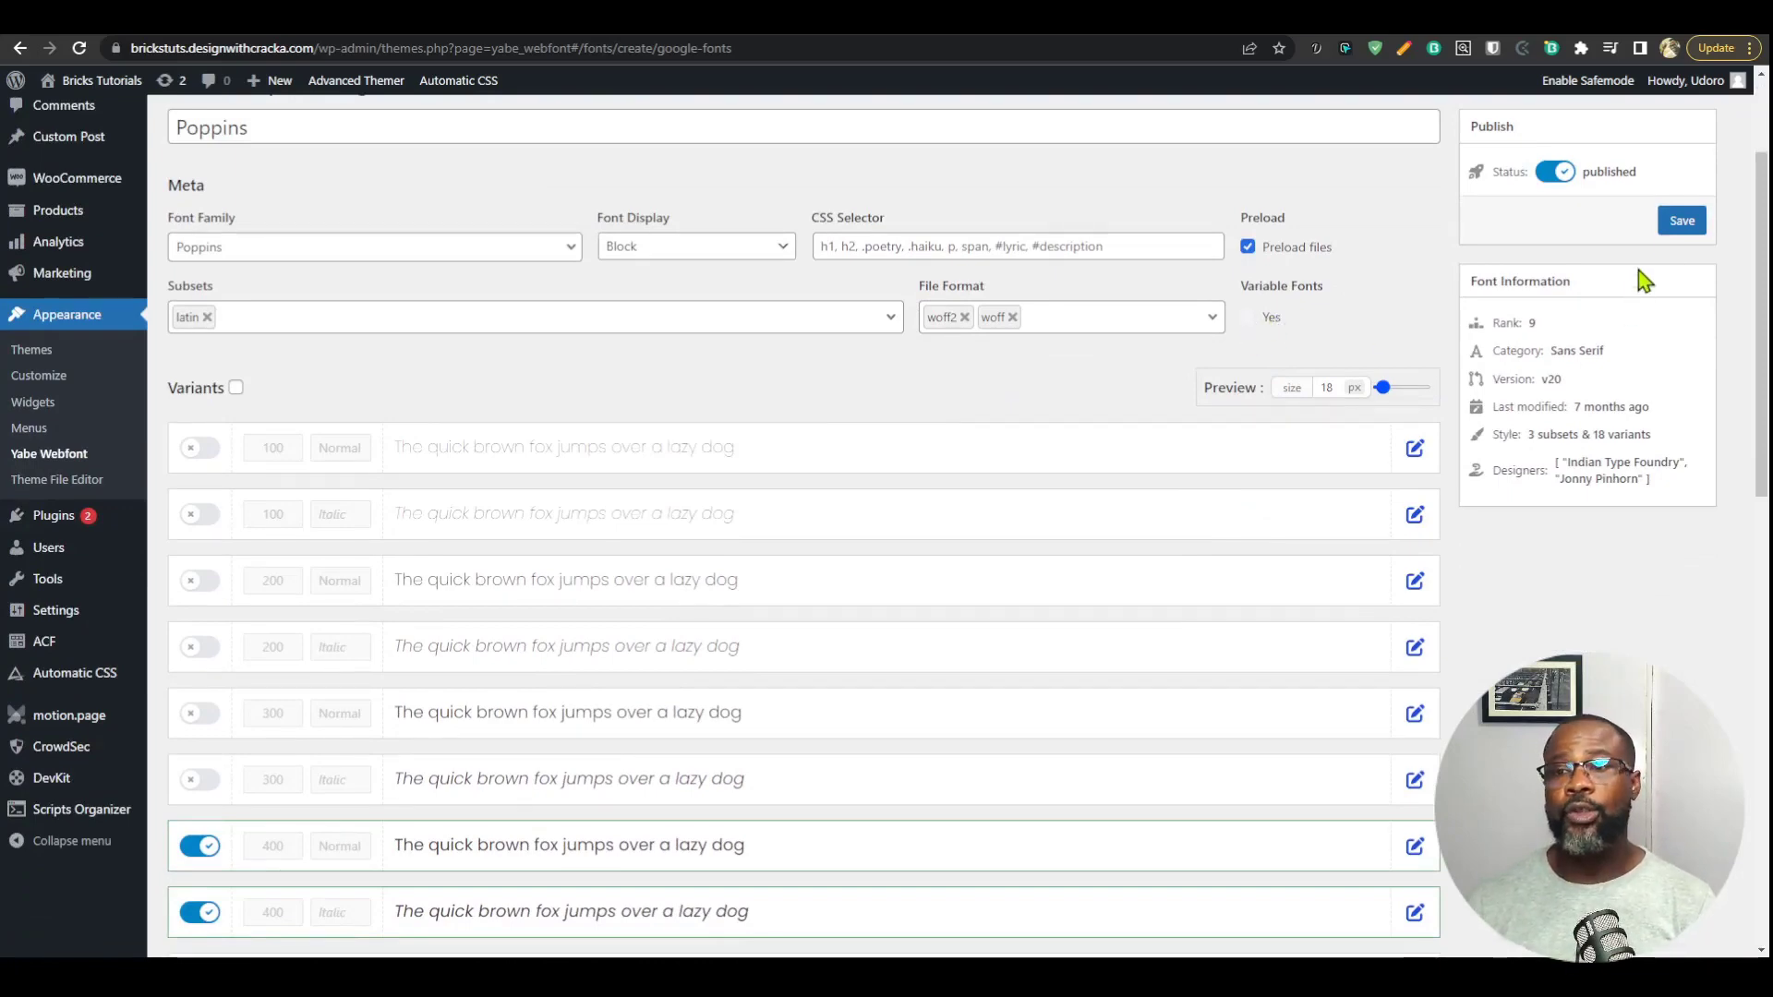
scroll(1305, 646, "down", 4)
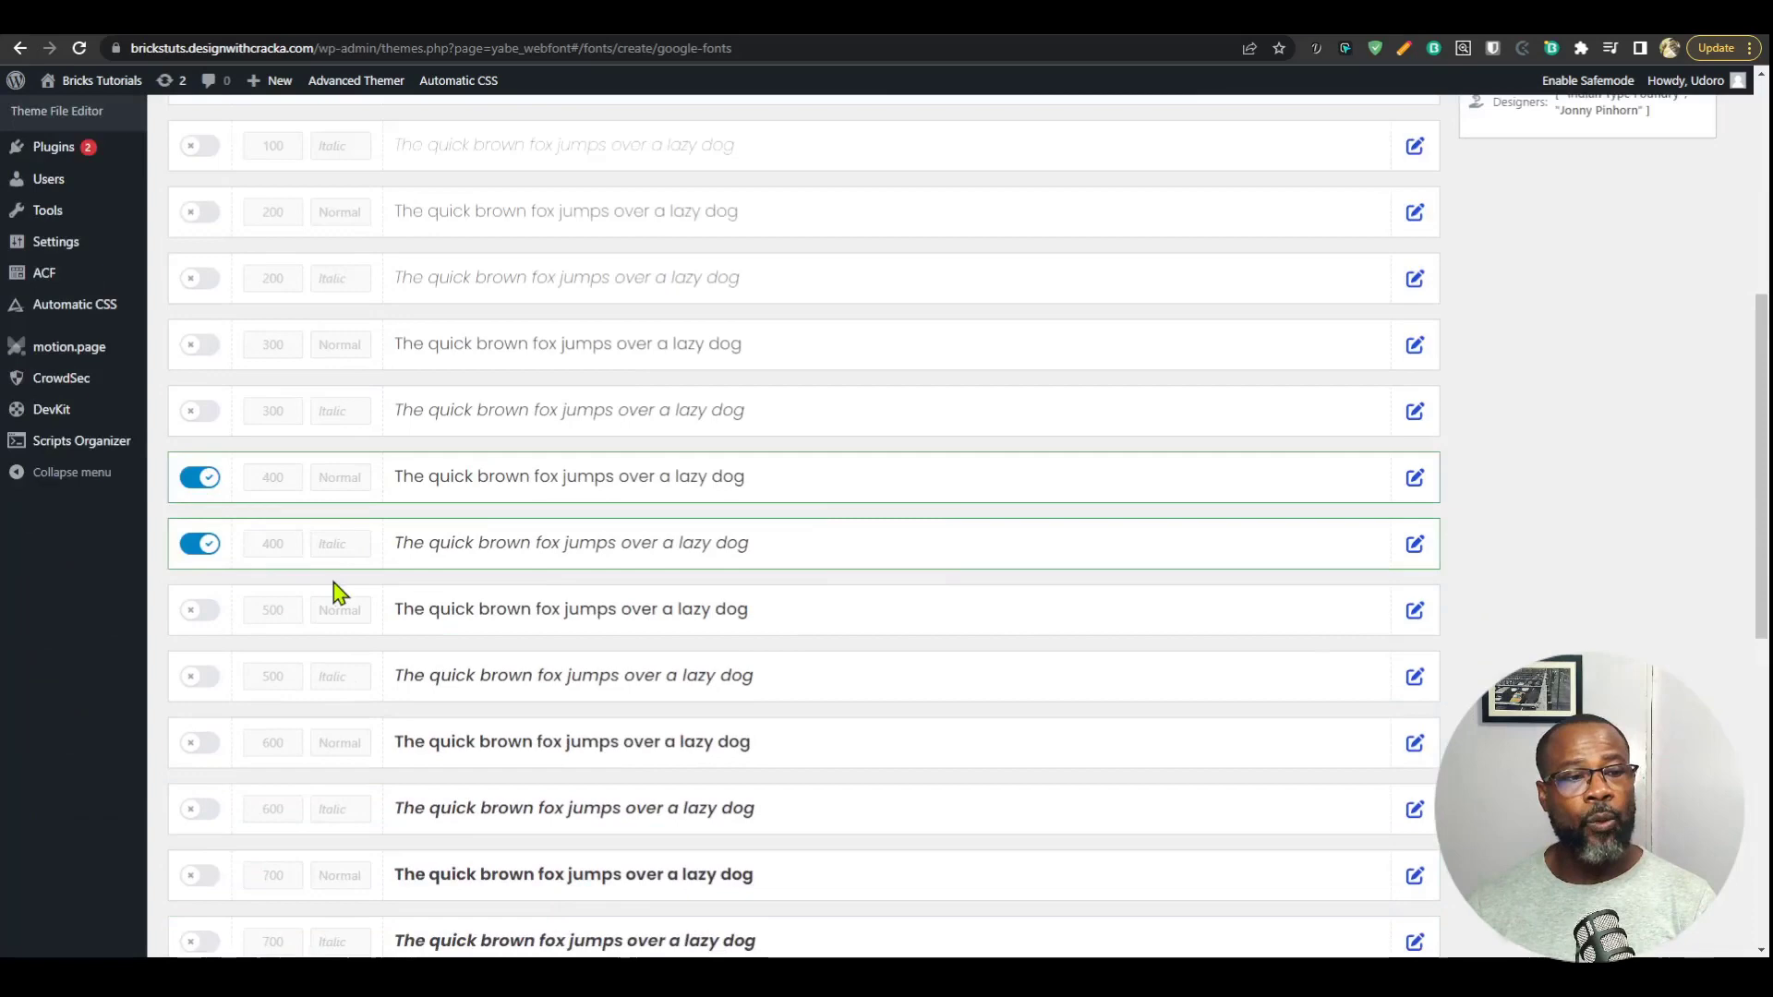
left_click(193, 549)
scroll(247, 570, "down", 2)
scroll(249, 571, "down", 2)
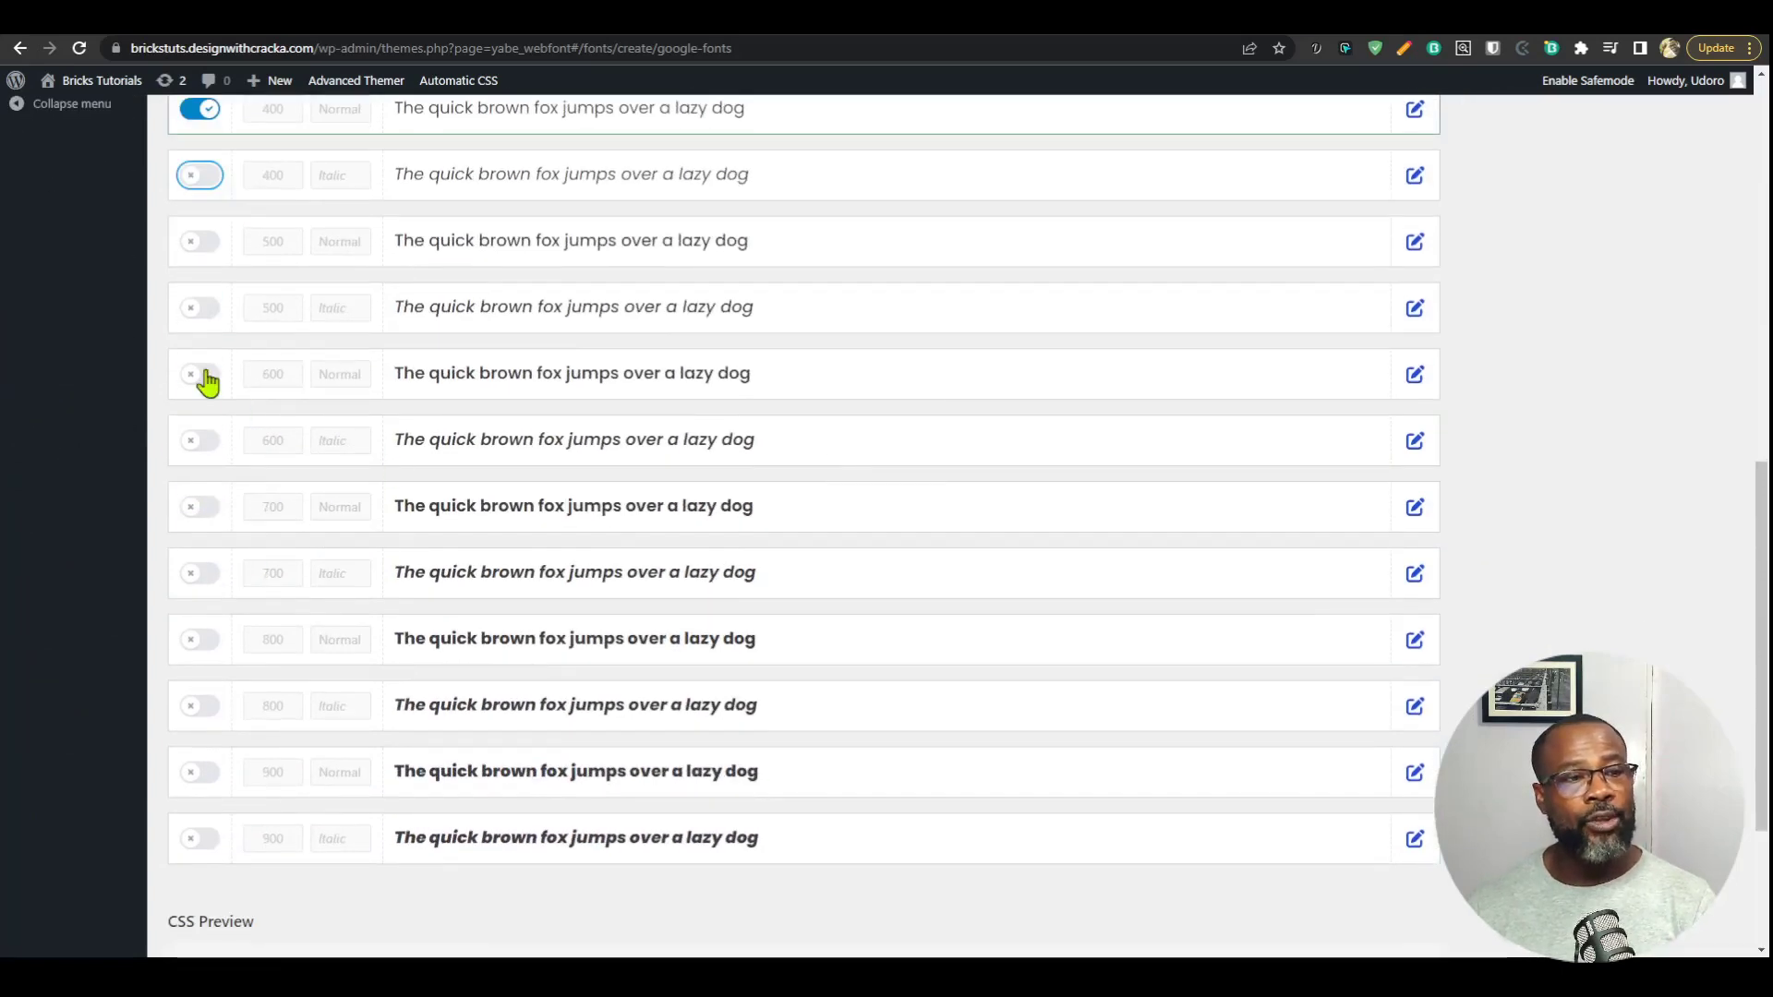
left_click(189, 314)
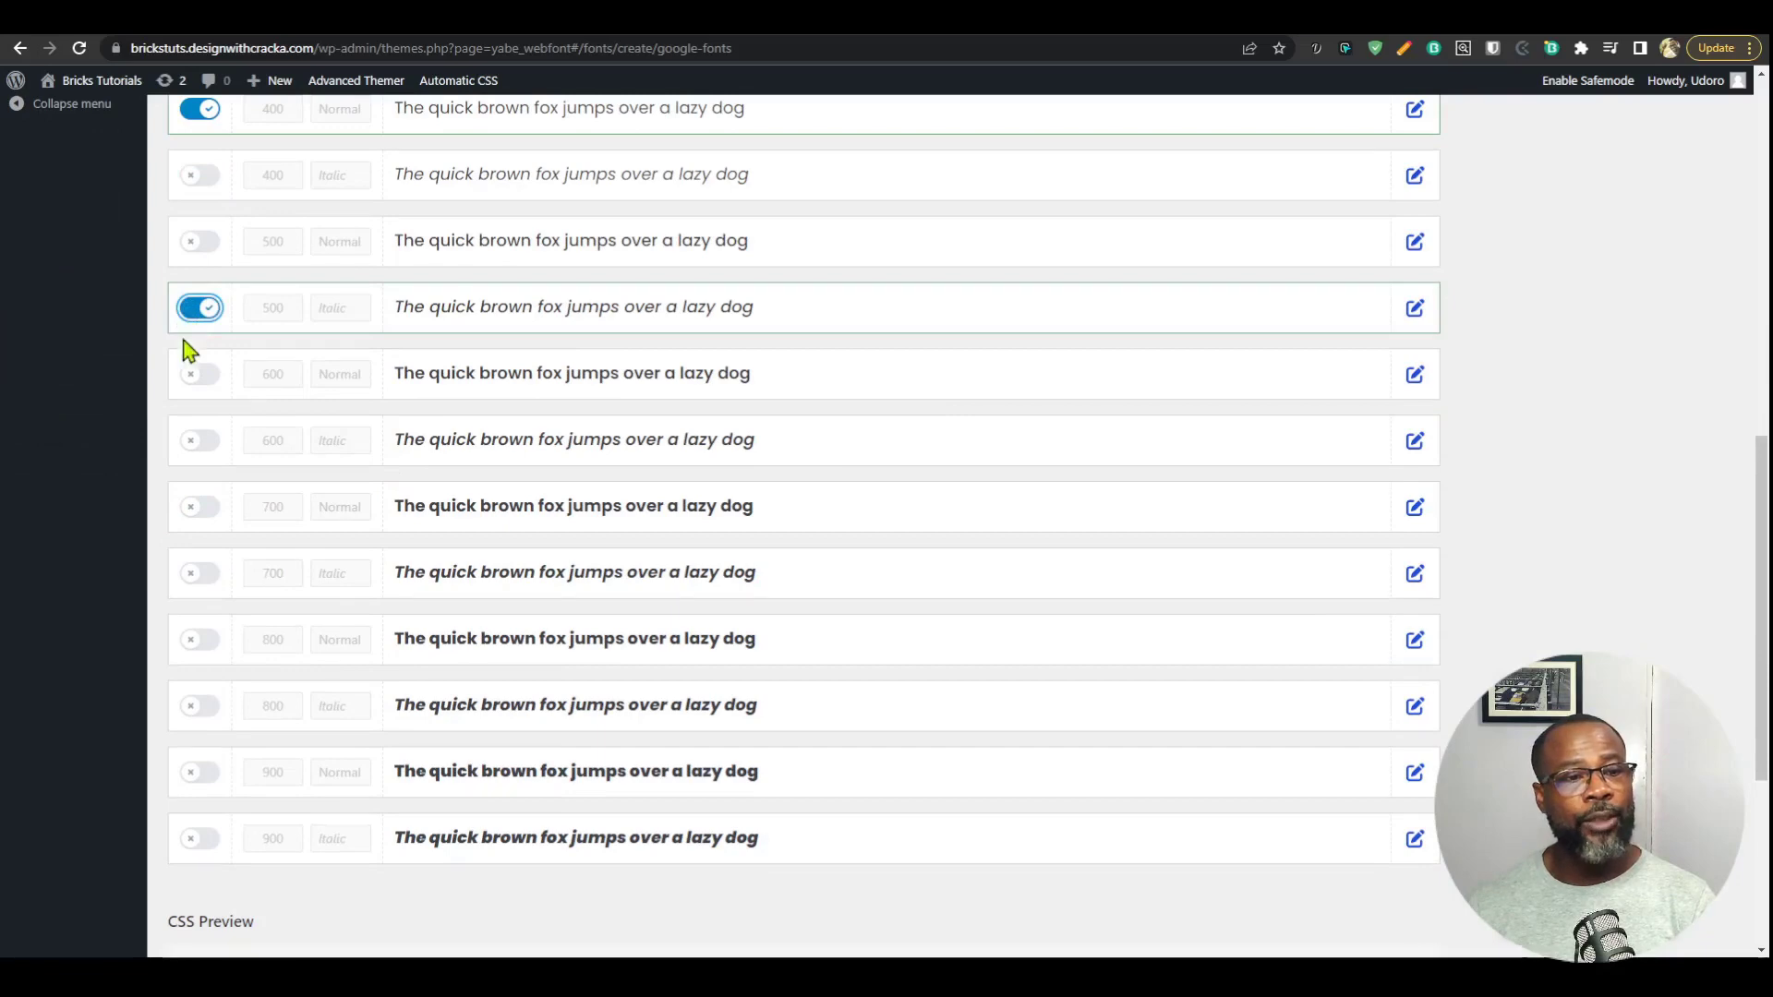
left_click(193, 512)
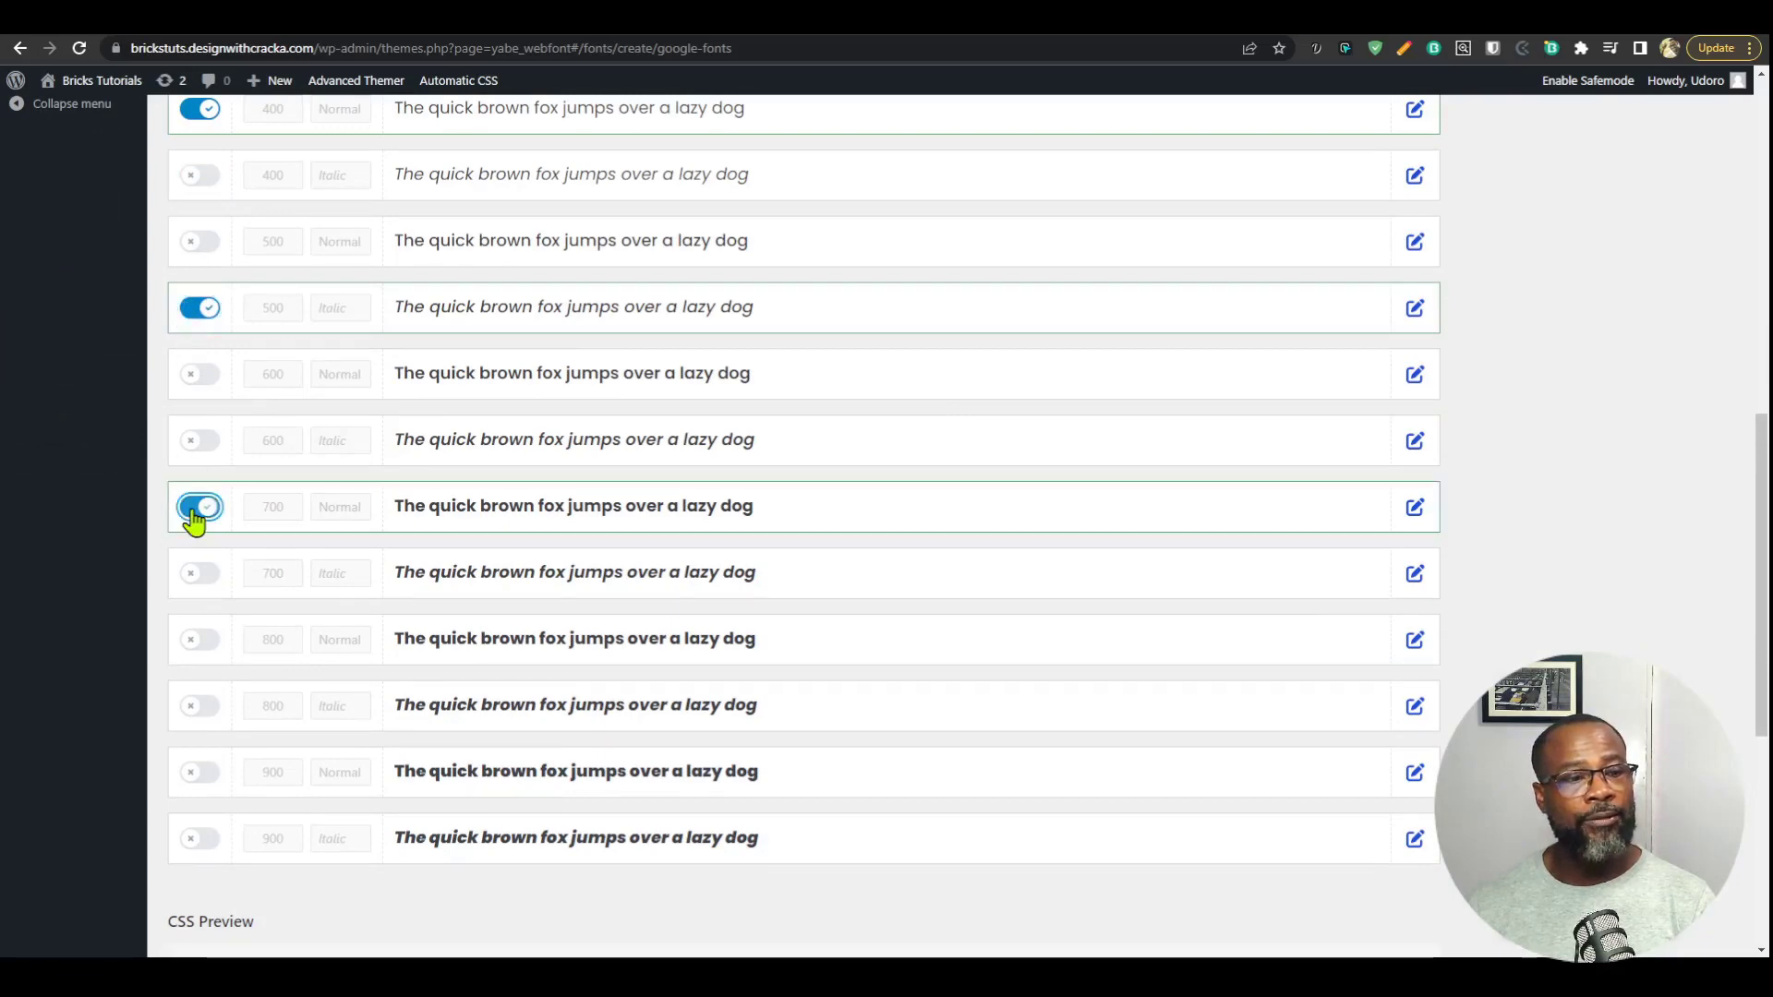
left_click(189, 642)
scroll(307, 681, "up", 10)
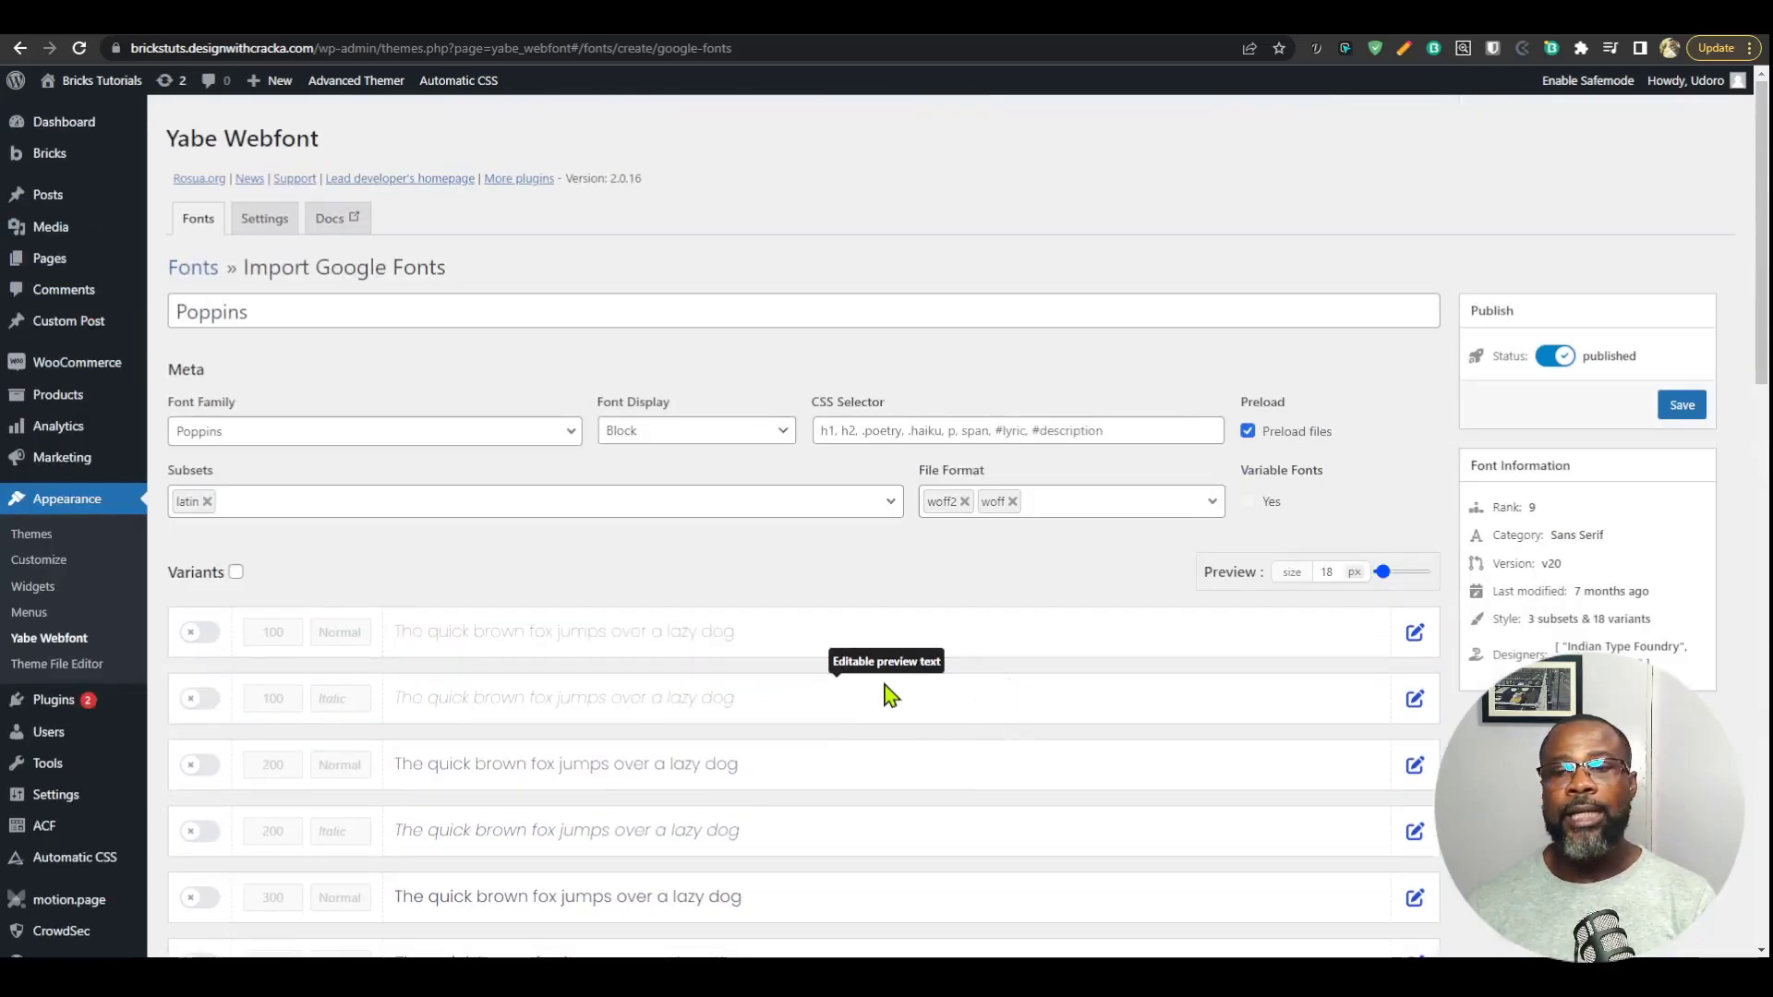
left_click(1679, 407)
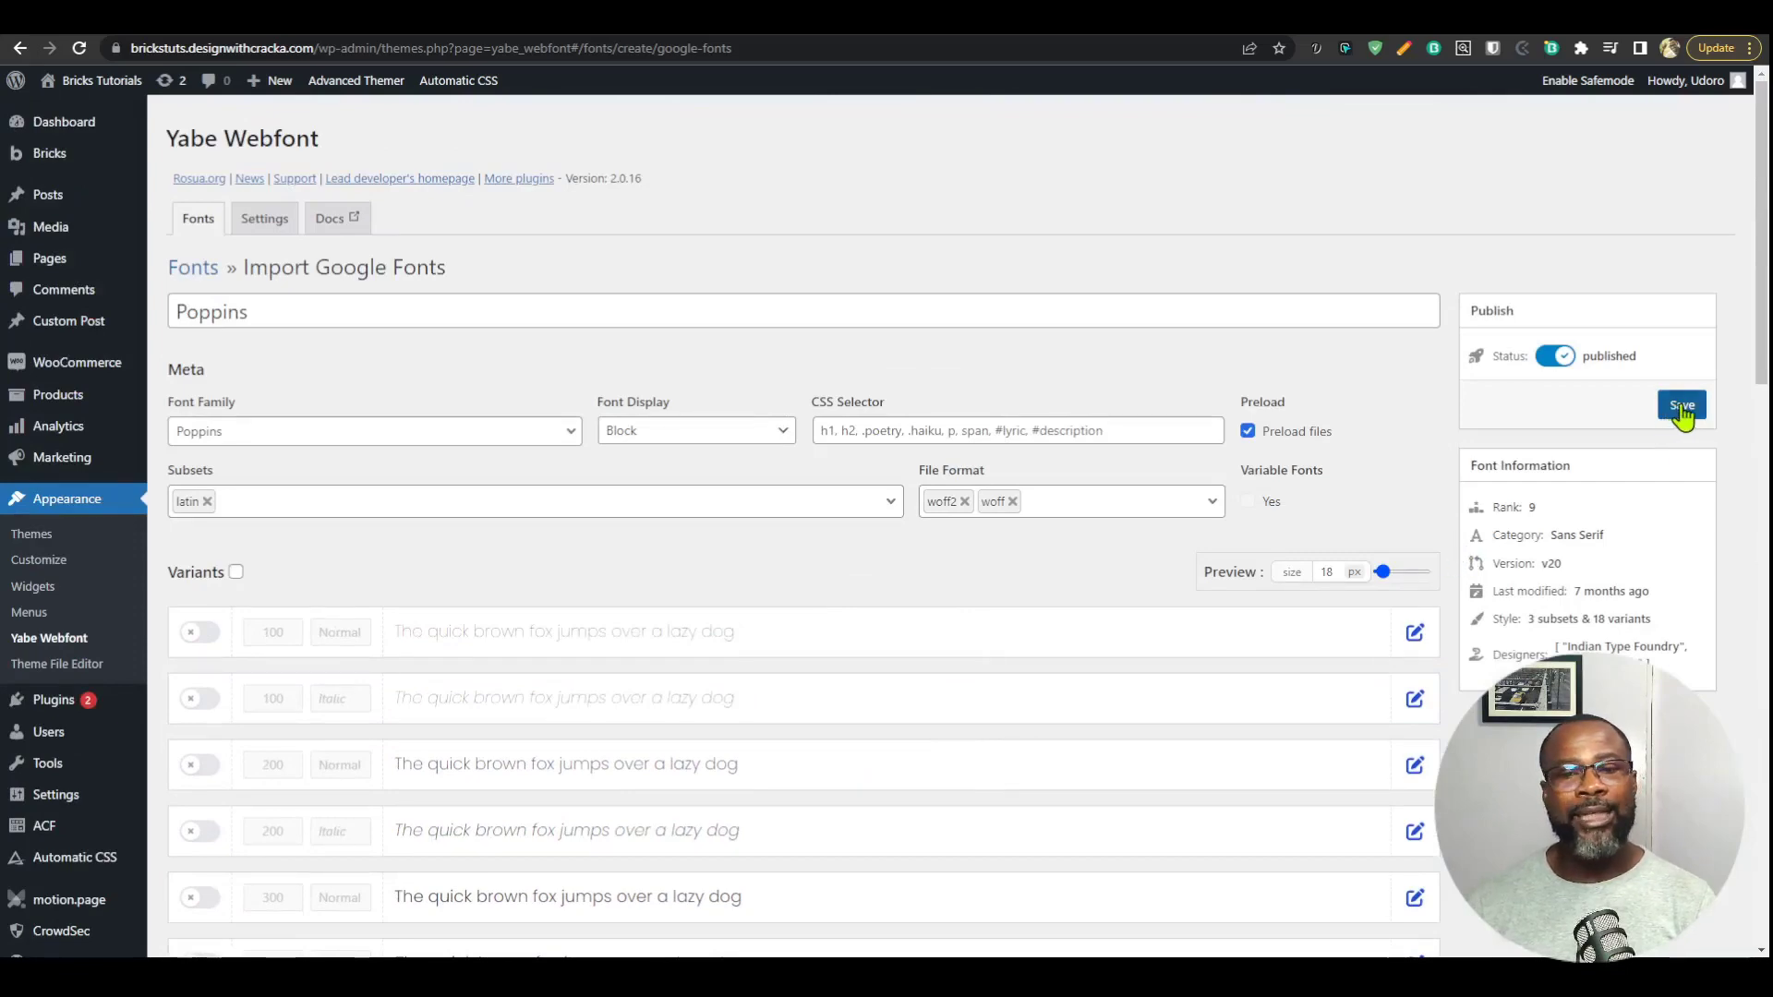
Scroll through the saved Poppins import to review its CSS preview
scroll(1293, 600, "down", 3)
scroll(1217, 674, "down", 15)
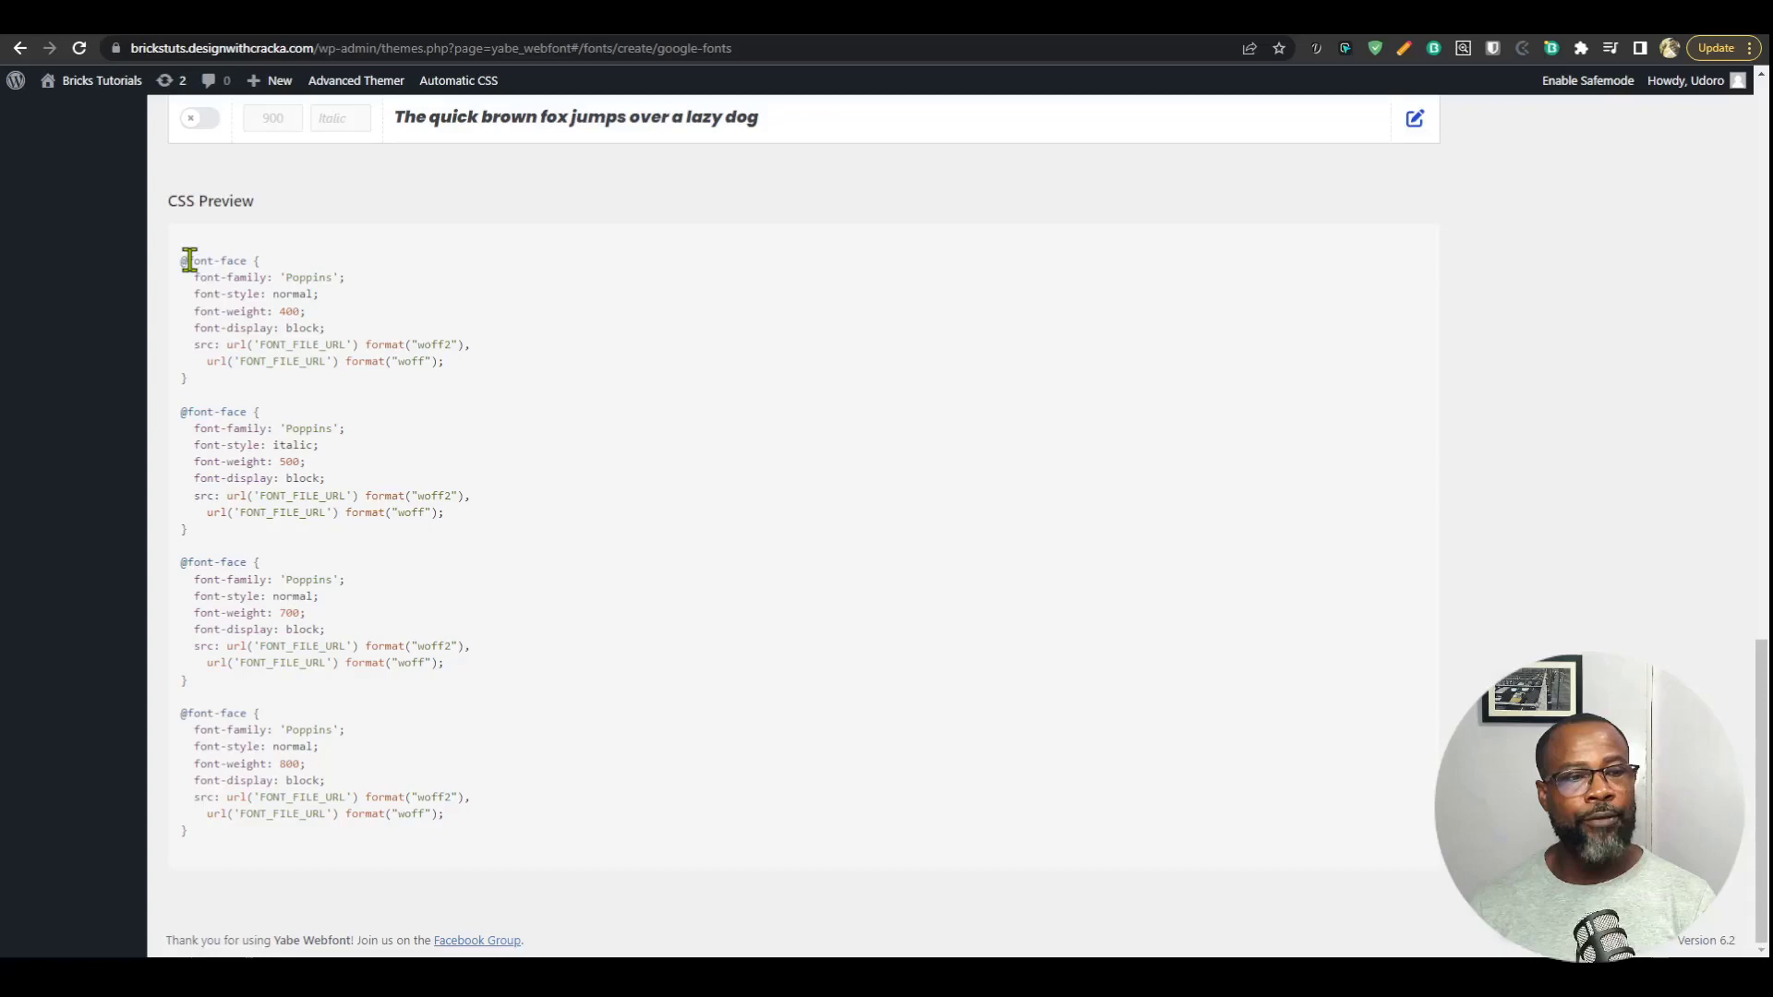
scroll(1265, 730, "up", 18)
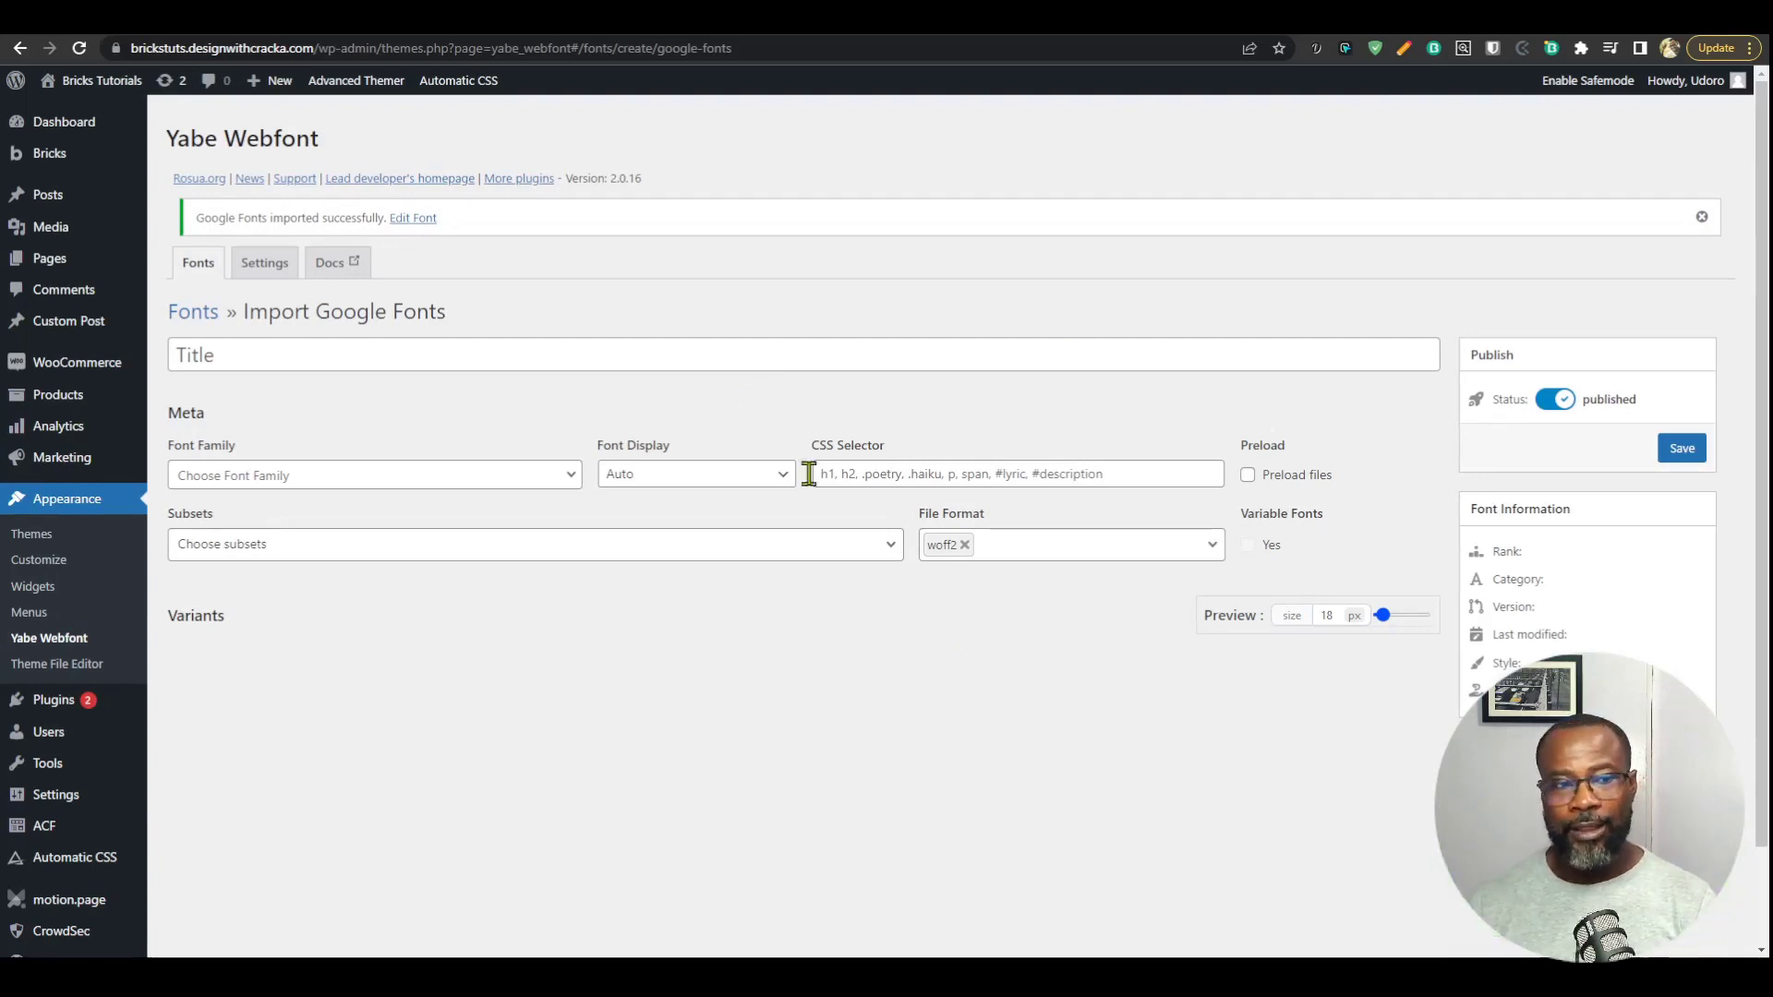
Reopen Poppins from the fonts list to review its variants, then open the plugin Settings
left_click(194, 314)
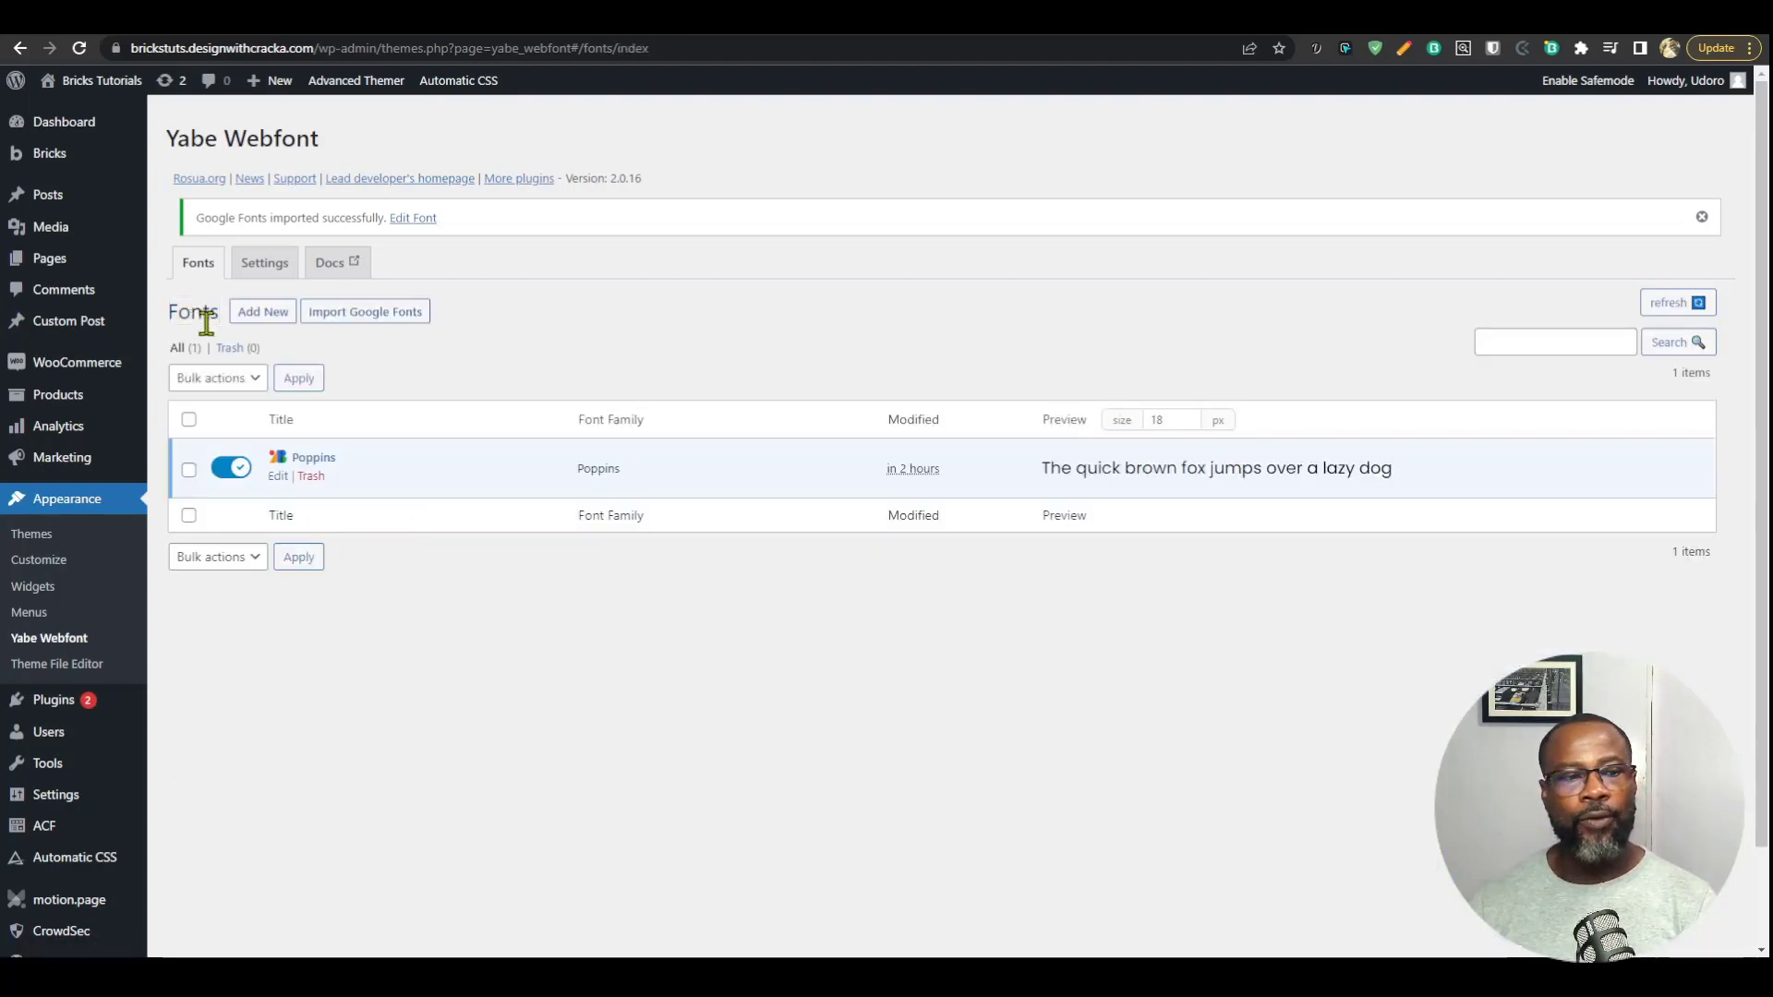
left_click(314, 460)
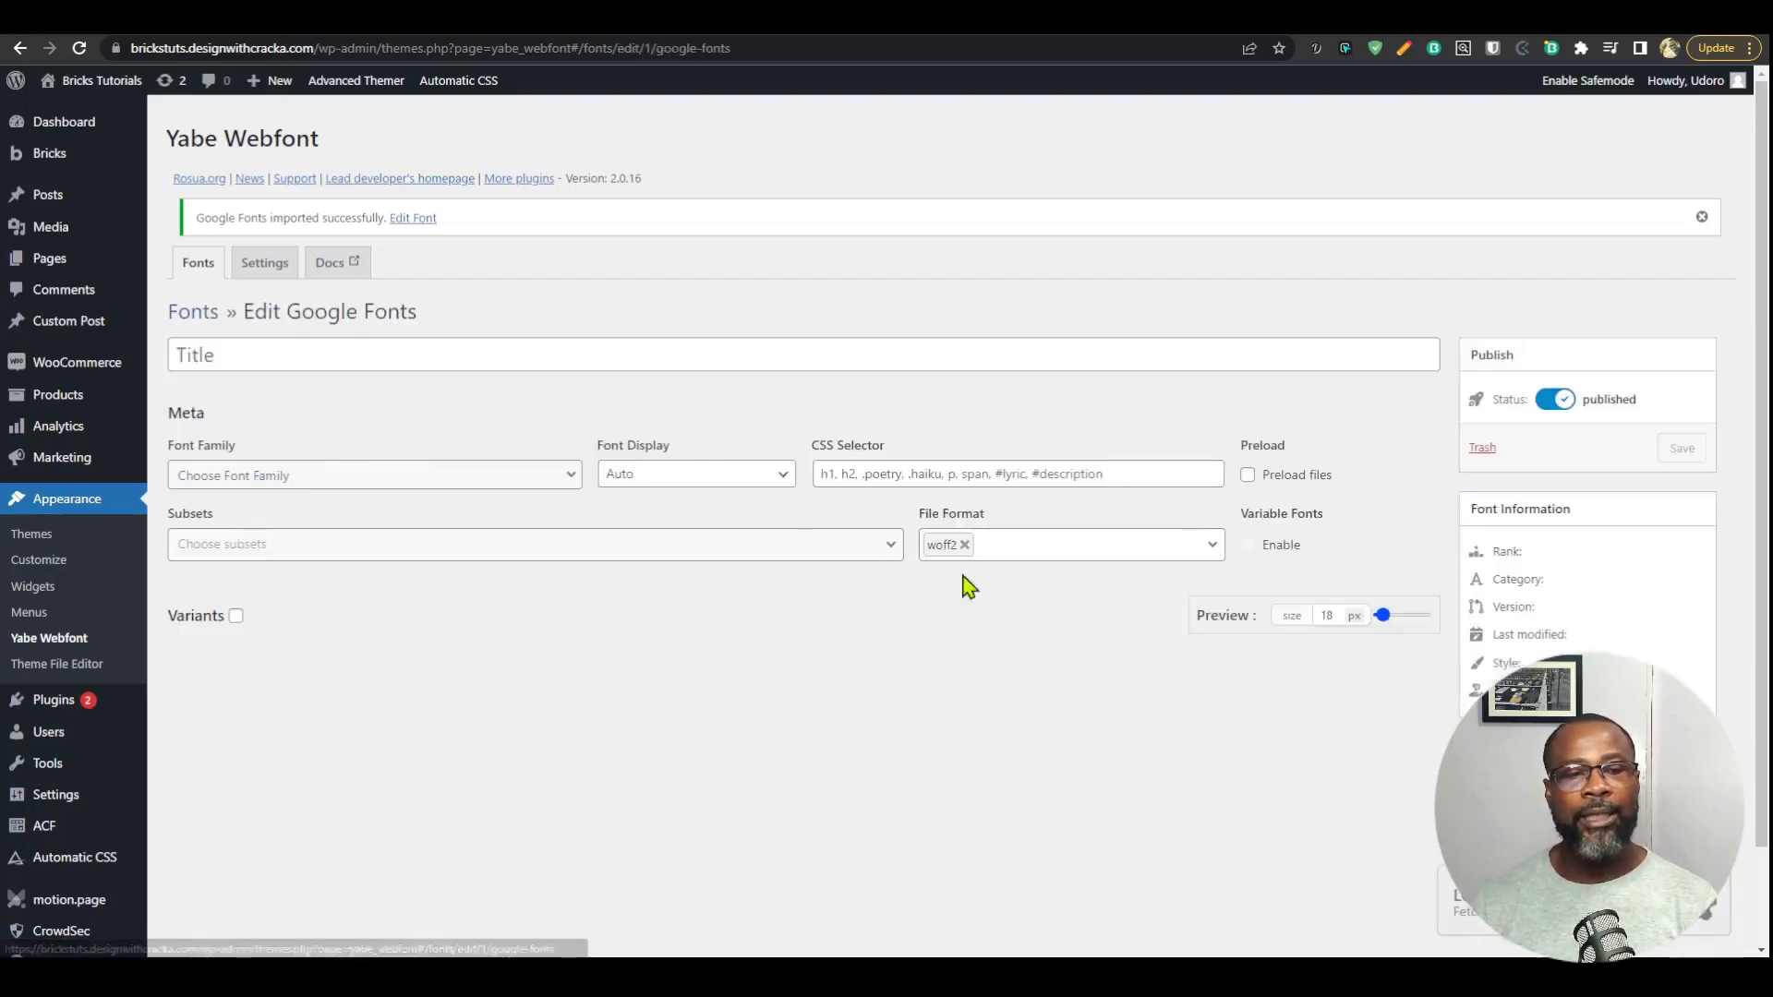
scroll(1062, 780, "down", 3)
scroll(1097, 719, "down", 3)
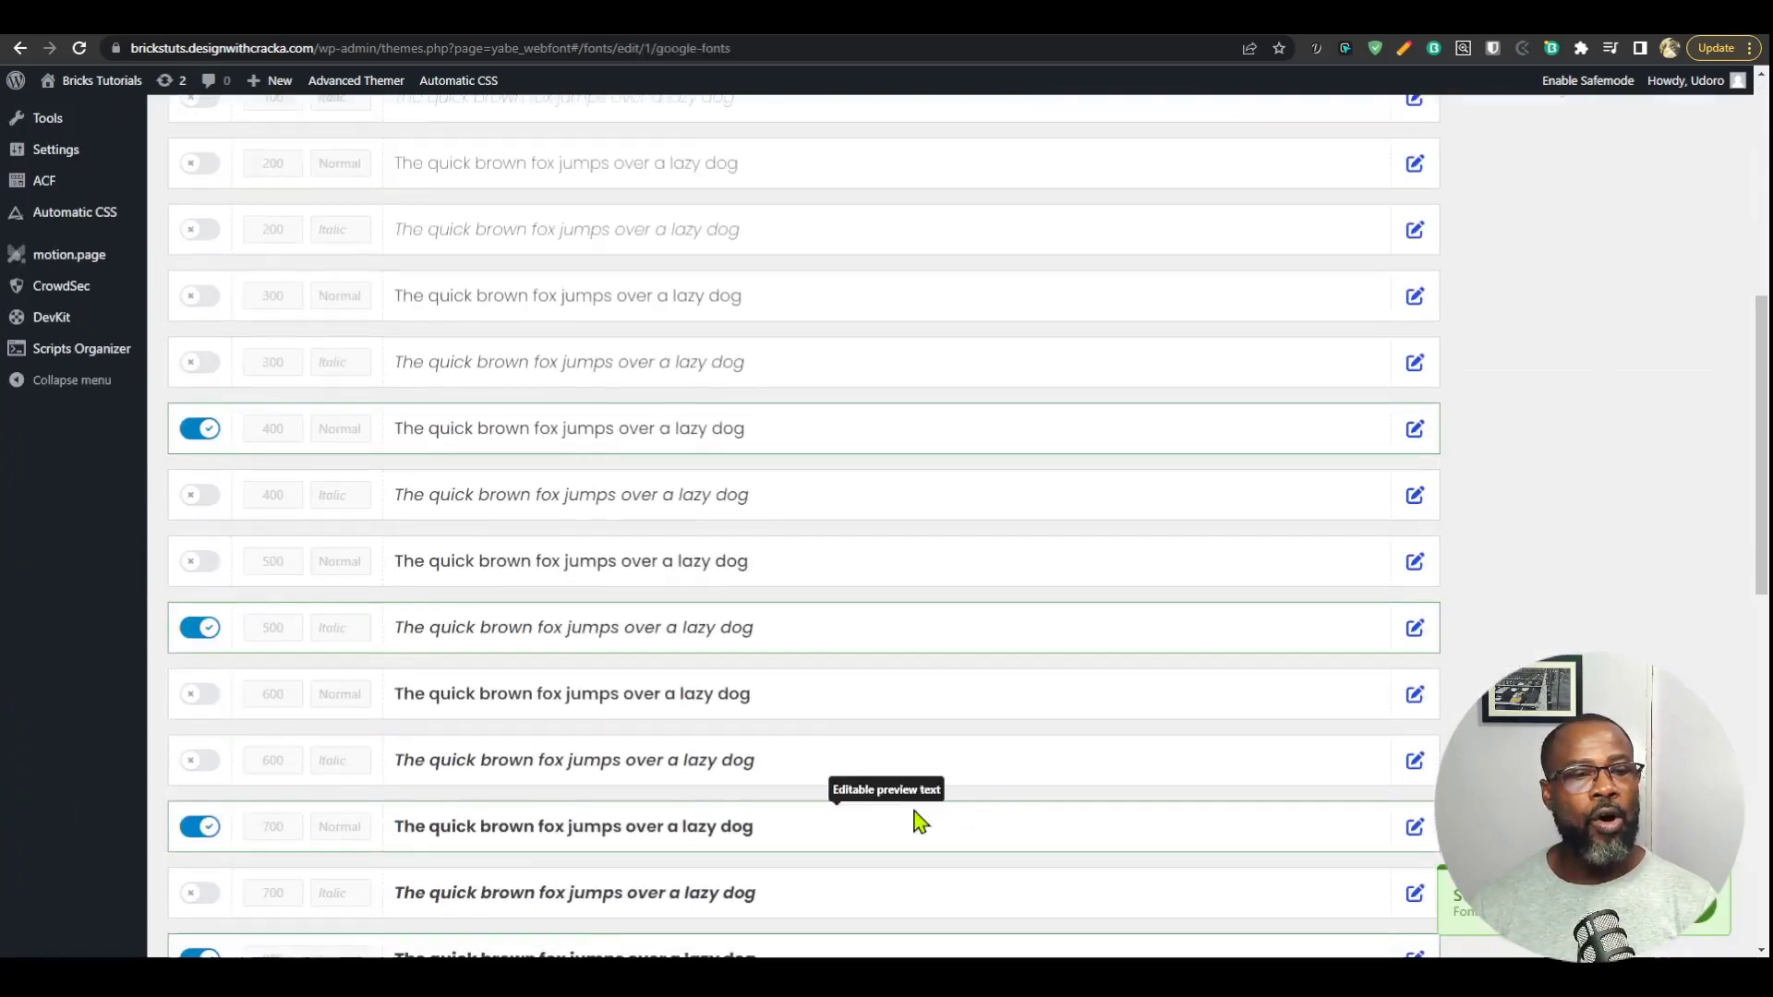
scroll(911, 819, "up", 8)
scroll(1468, 450, "down", 1)
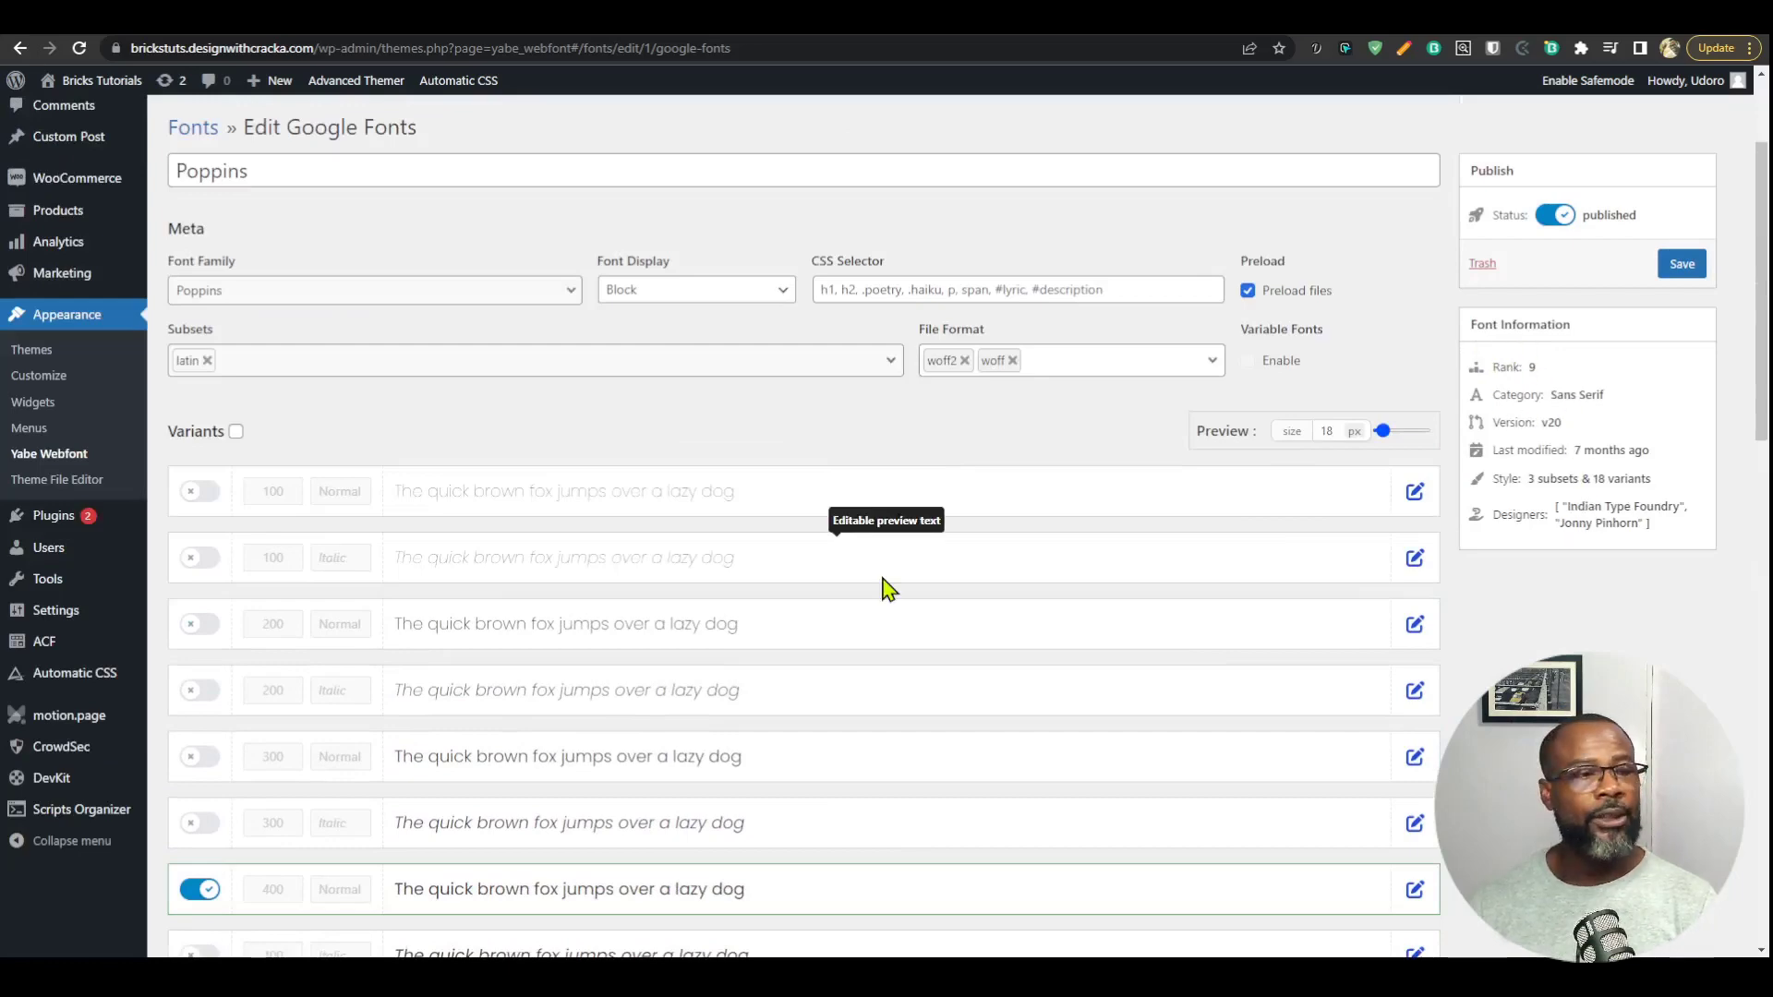
scroll(554, 388, "up", 2)
left_click(250, 178)
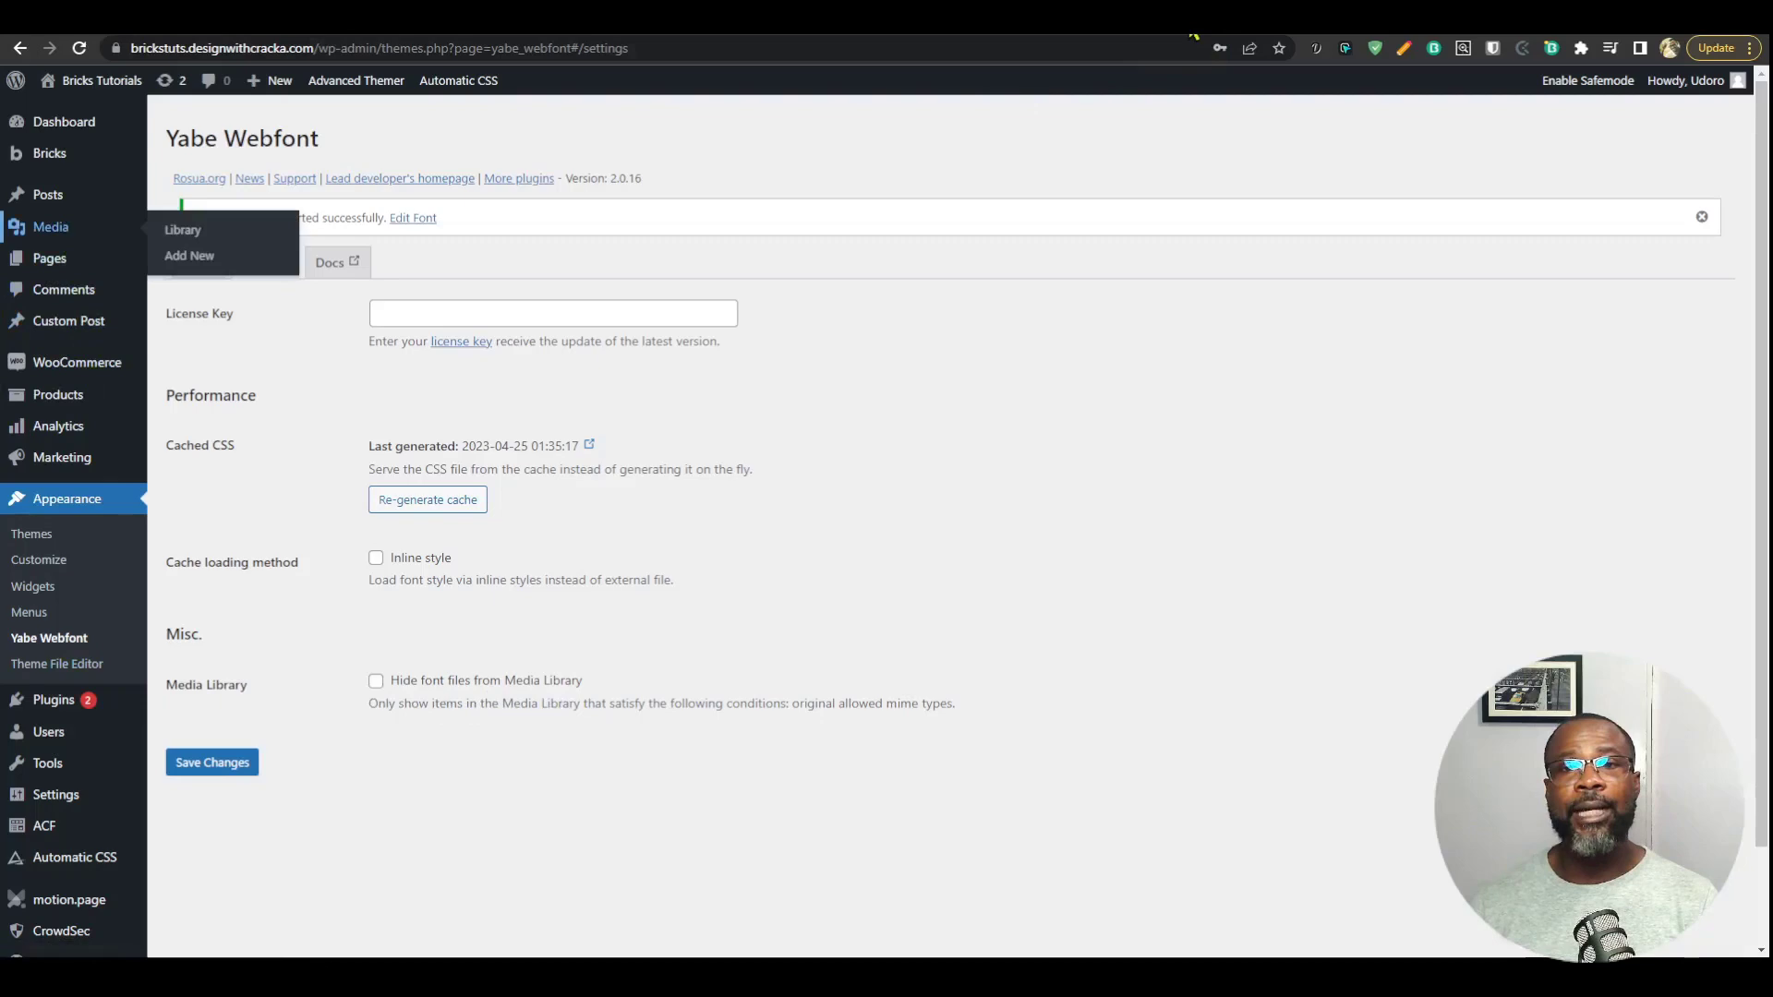
Check the Media Library, then enable and save 'Hide font files from Media Library'
left_click(183, 230)
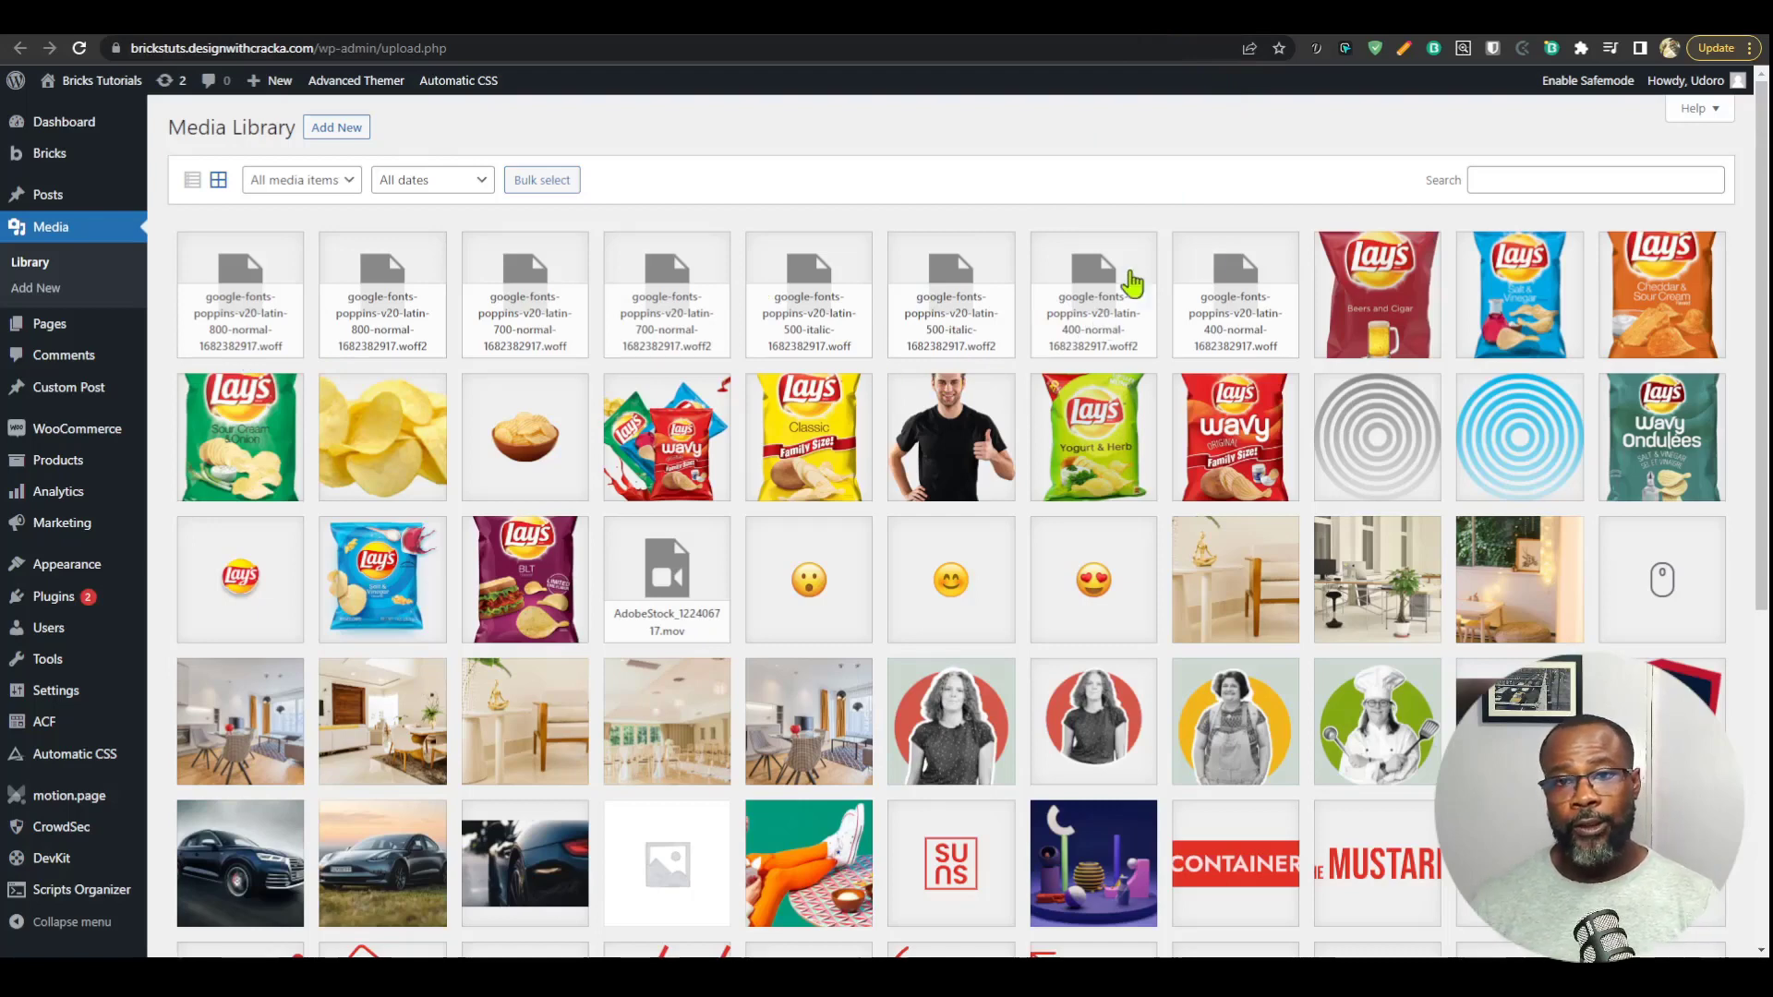
key("alt+Left")
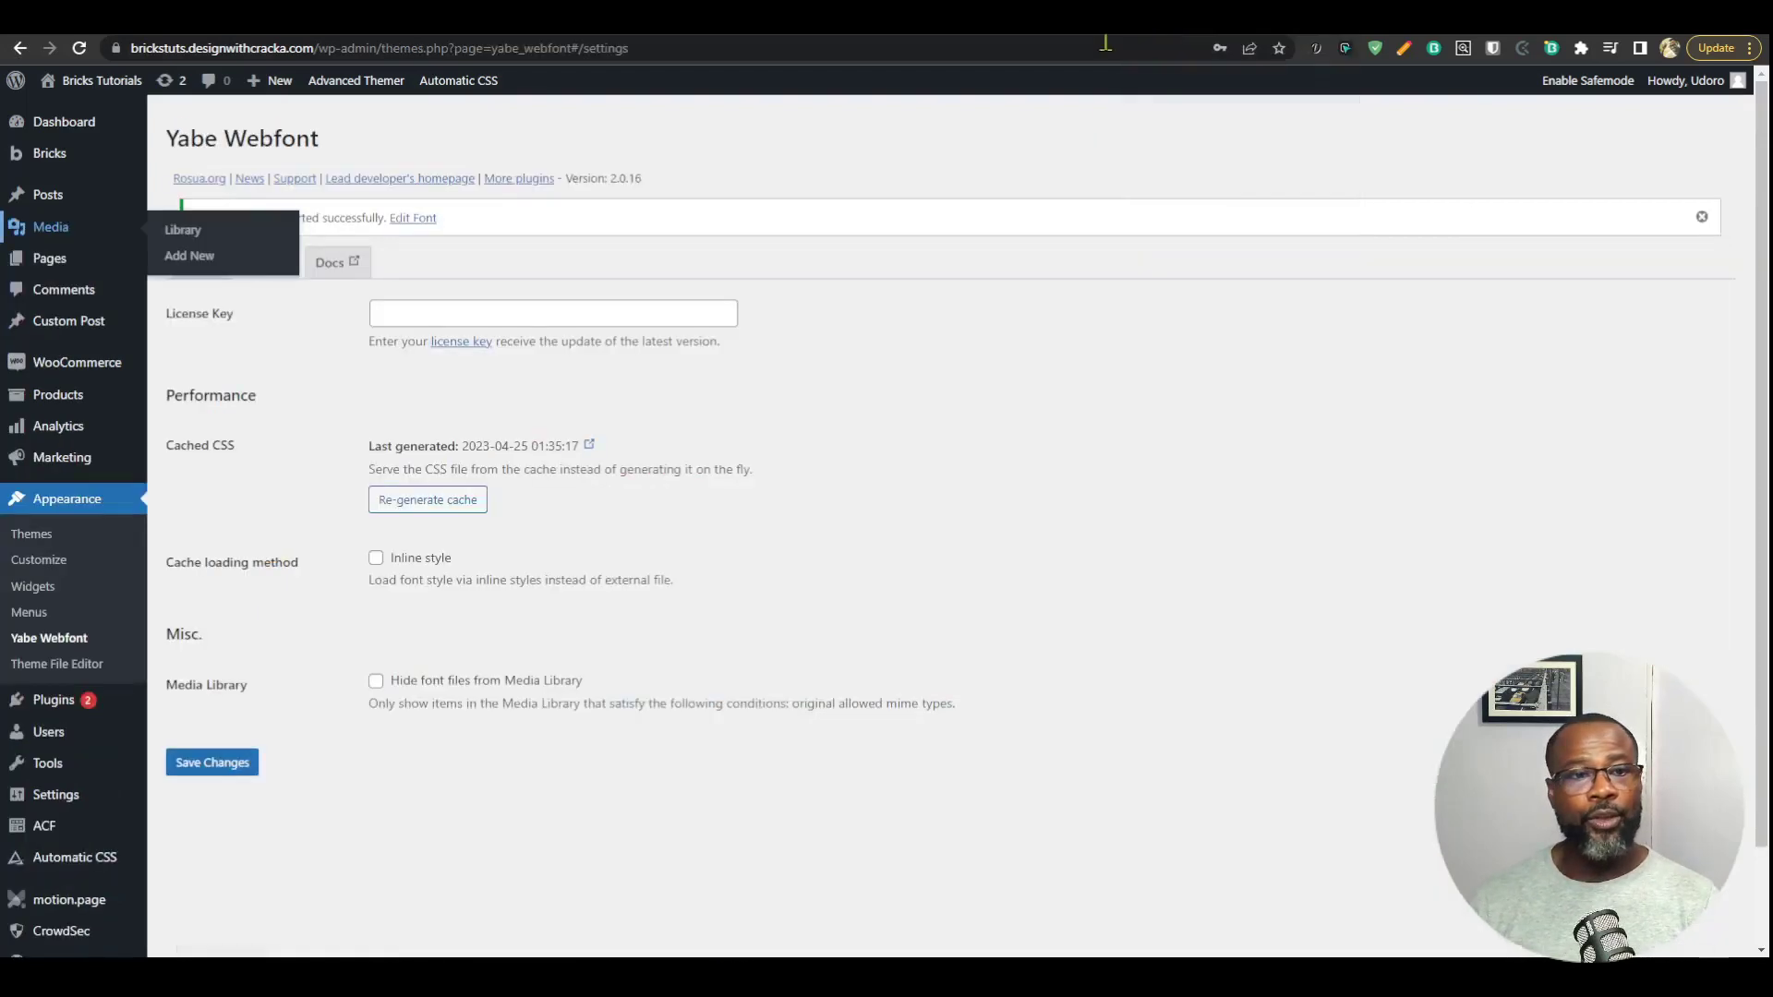
left_click(377, 684)
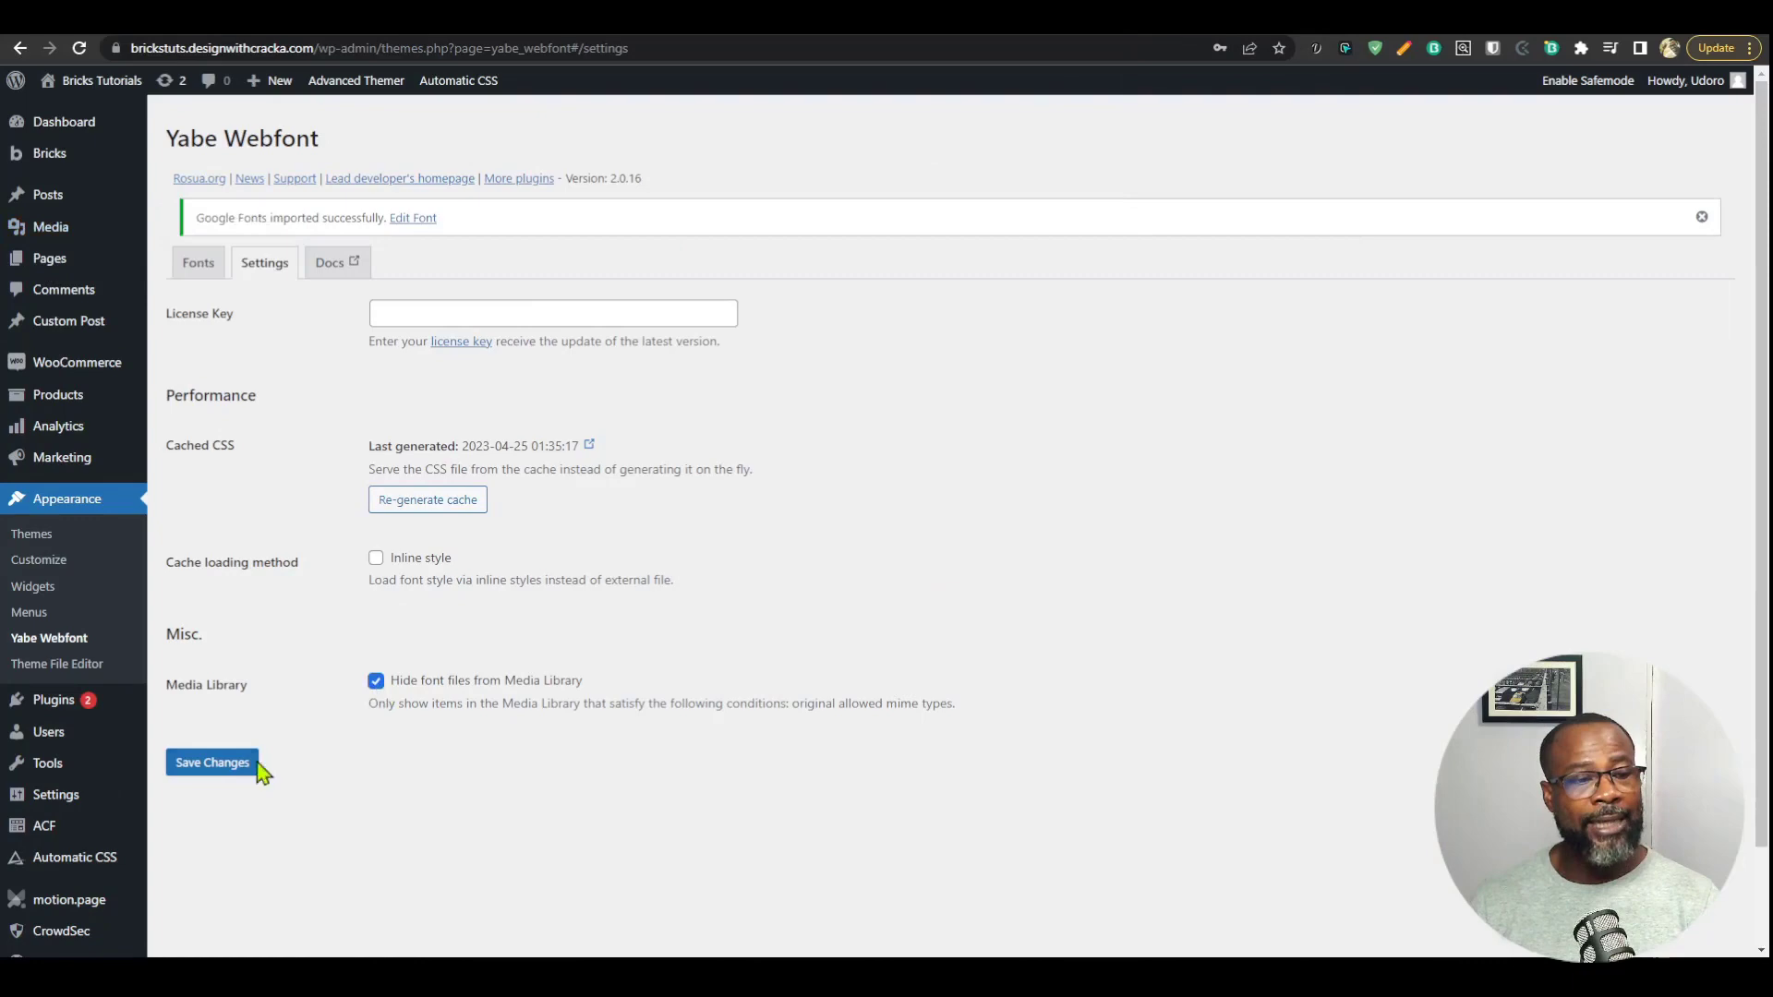
left_click(233, 779)
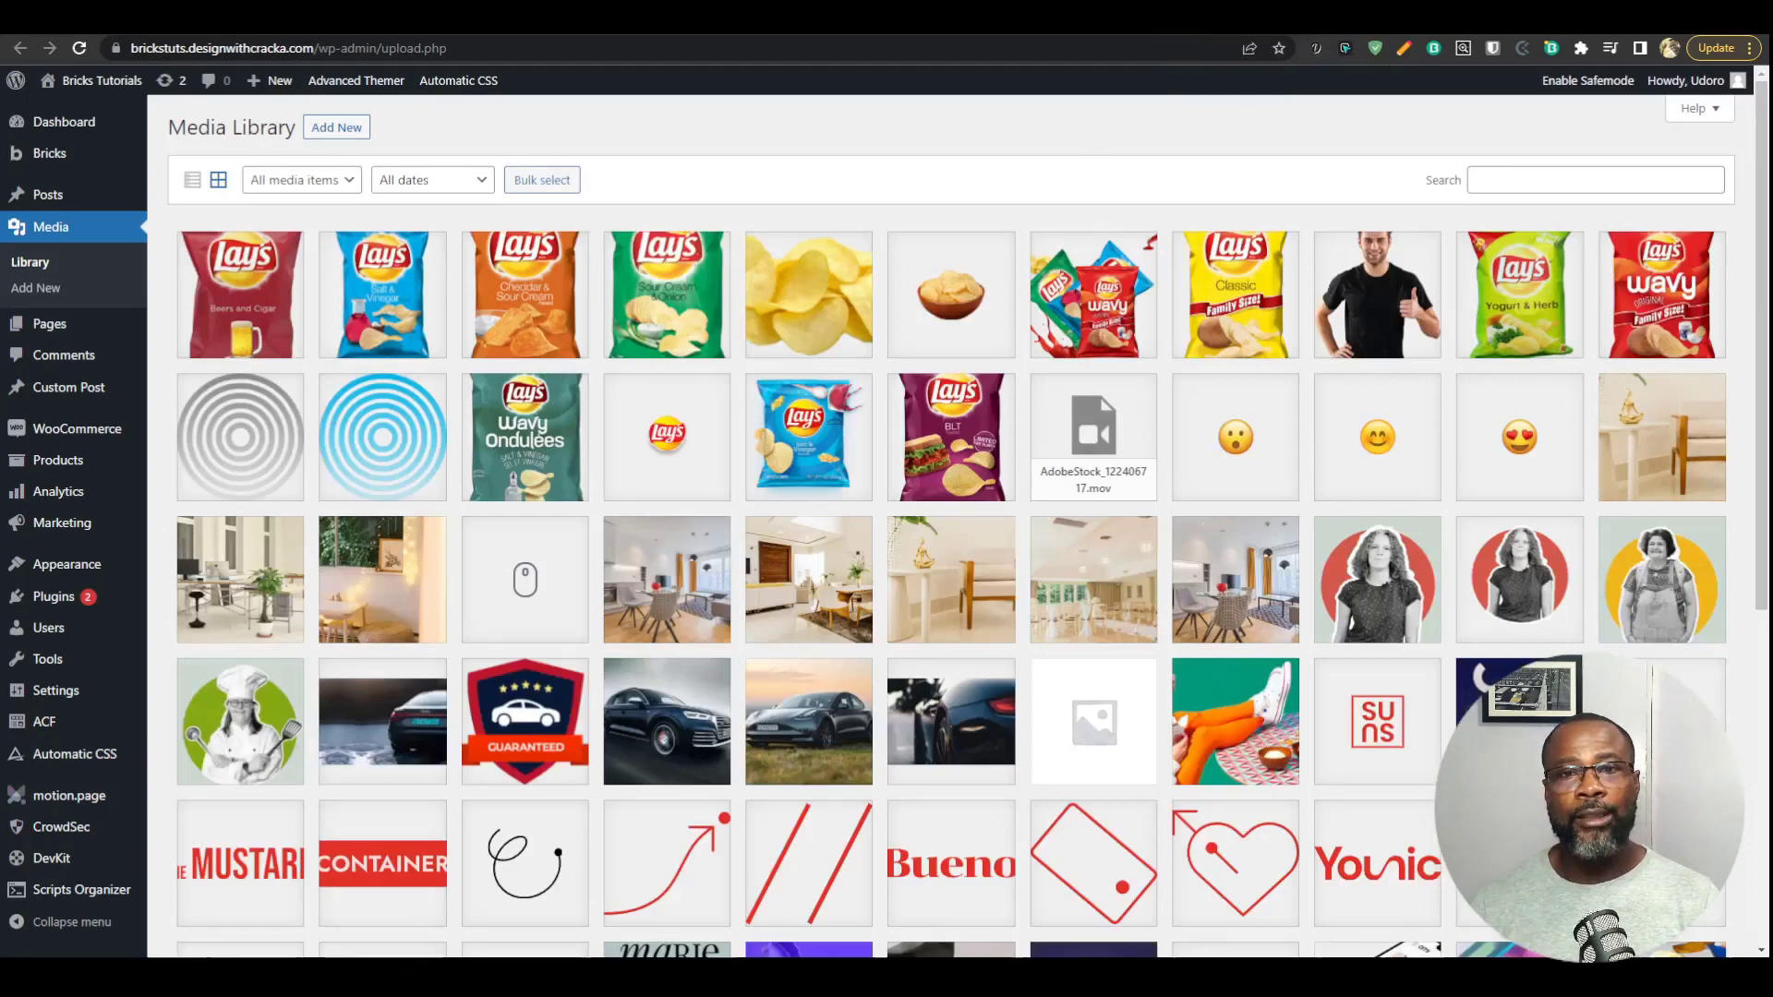
left_click(1145, 16)
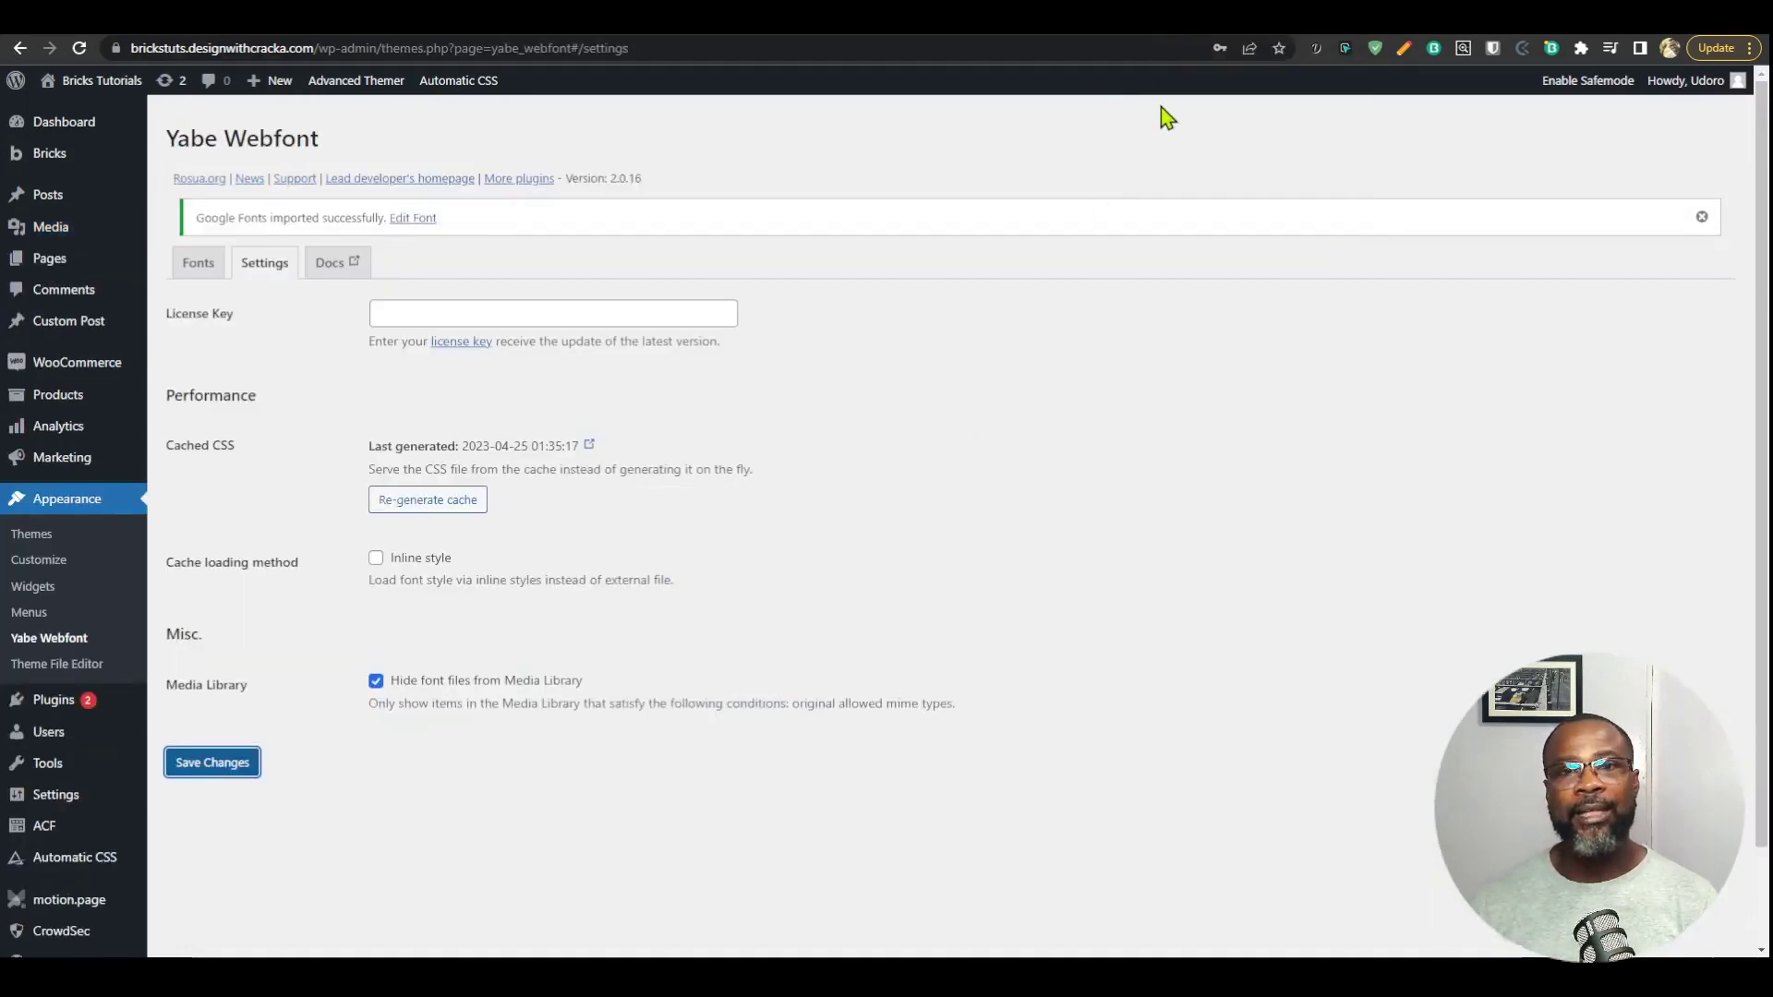
left_click(209, 267)
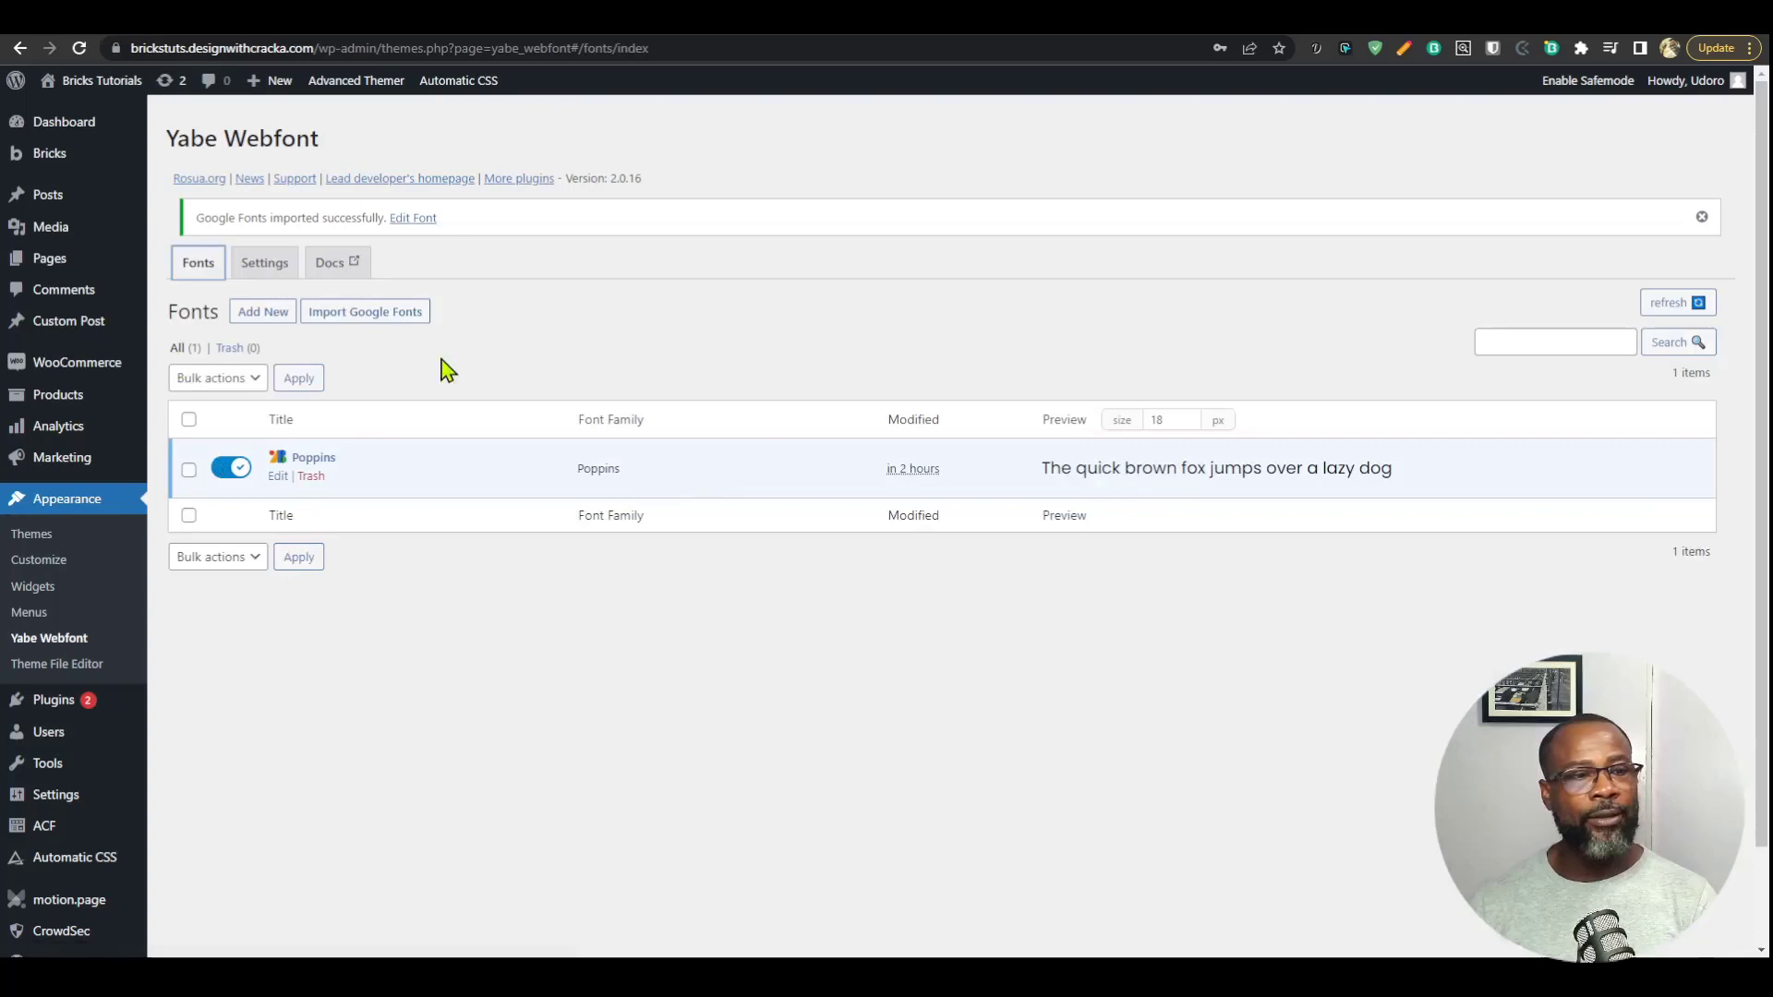
Start a new Google font import using Inter, with preload files and variable fonts enabled
left_click(370, 318)
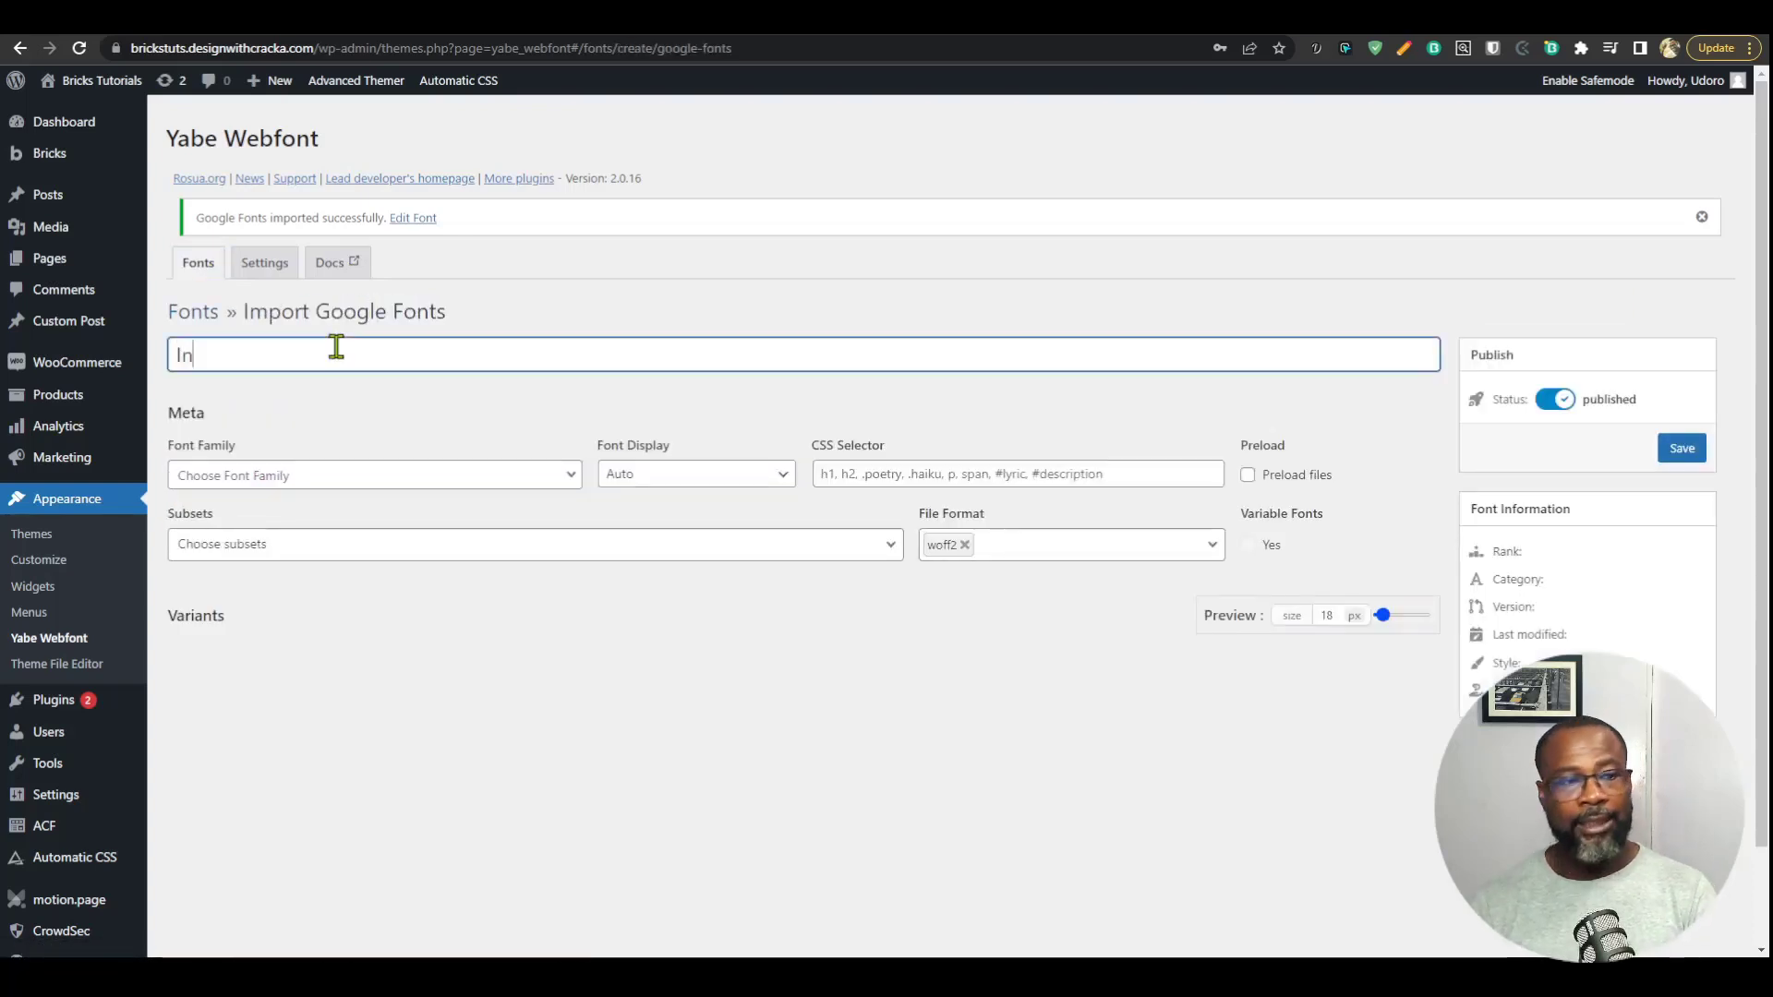
left_click(457, 473)
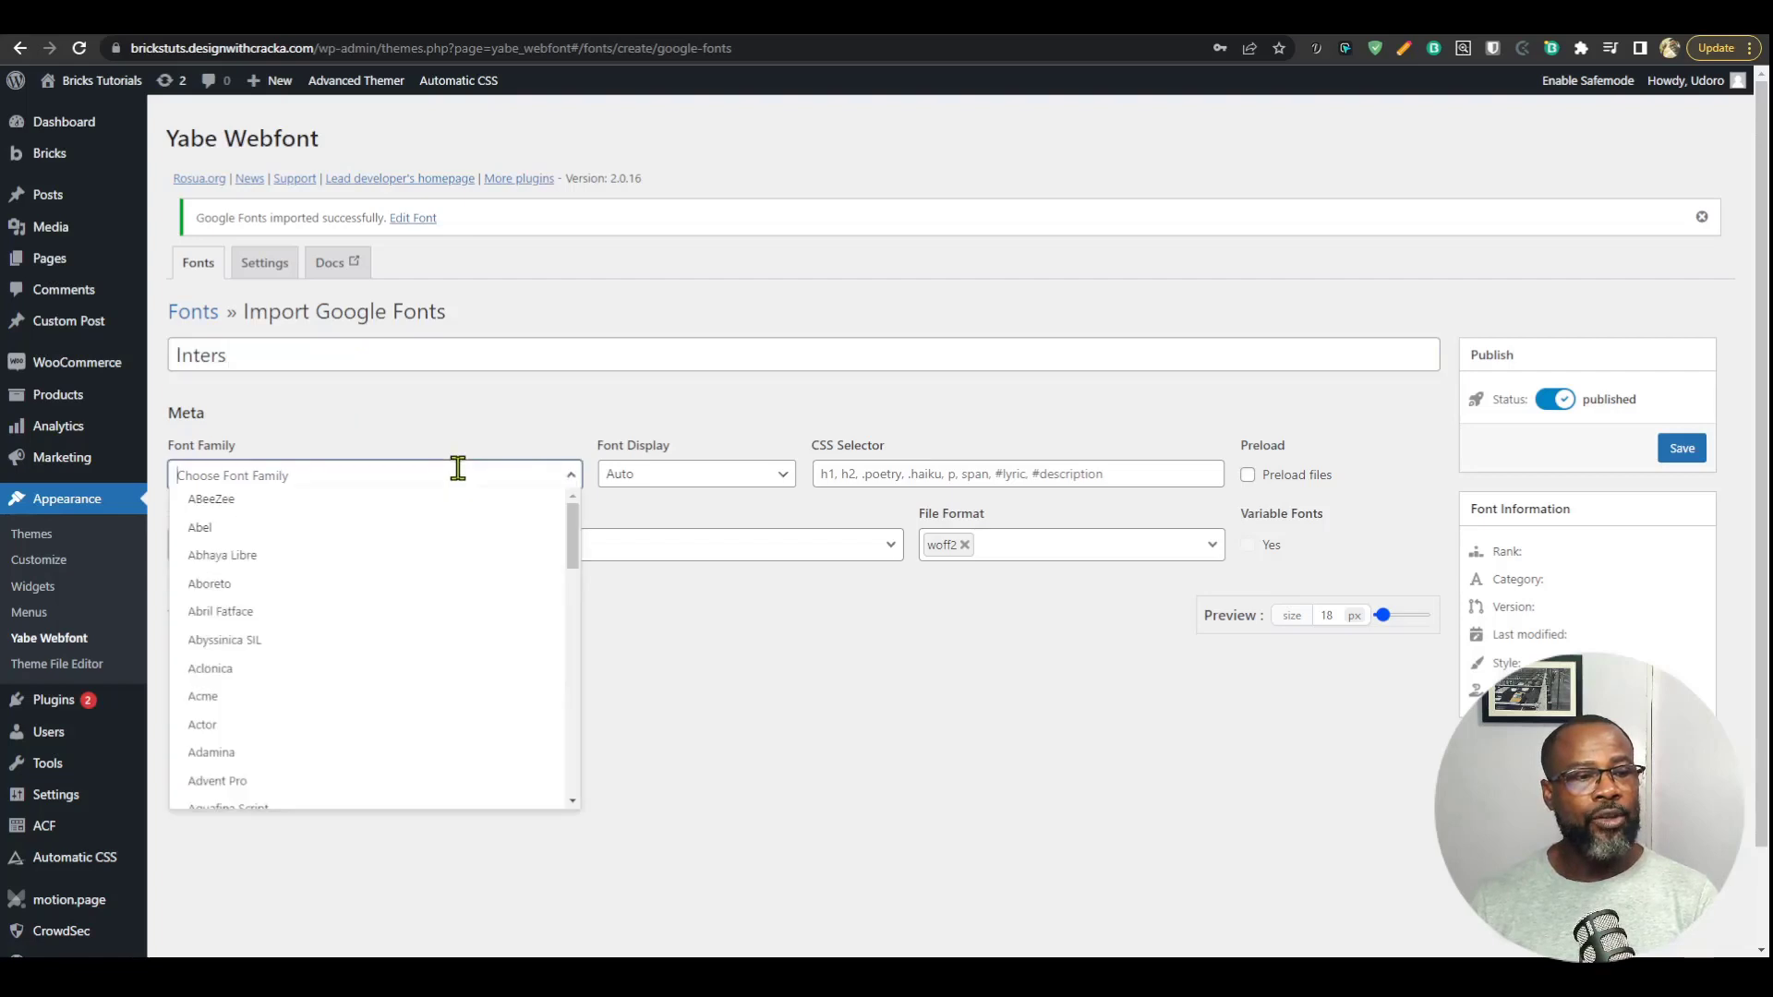
type("inter")
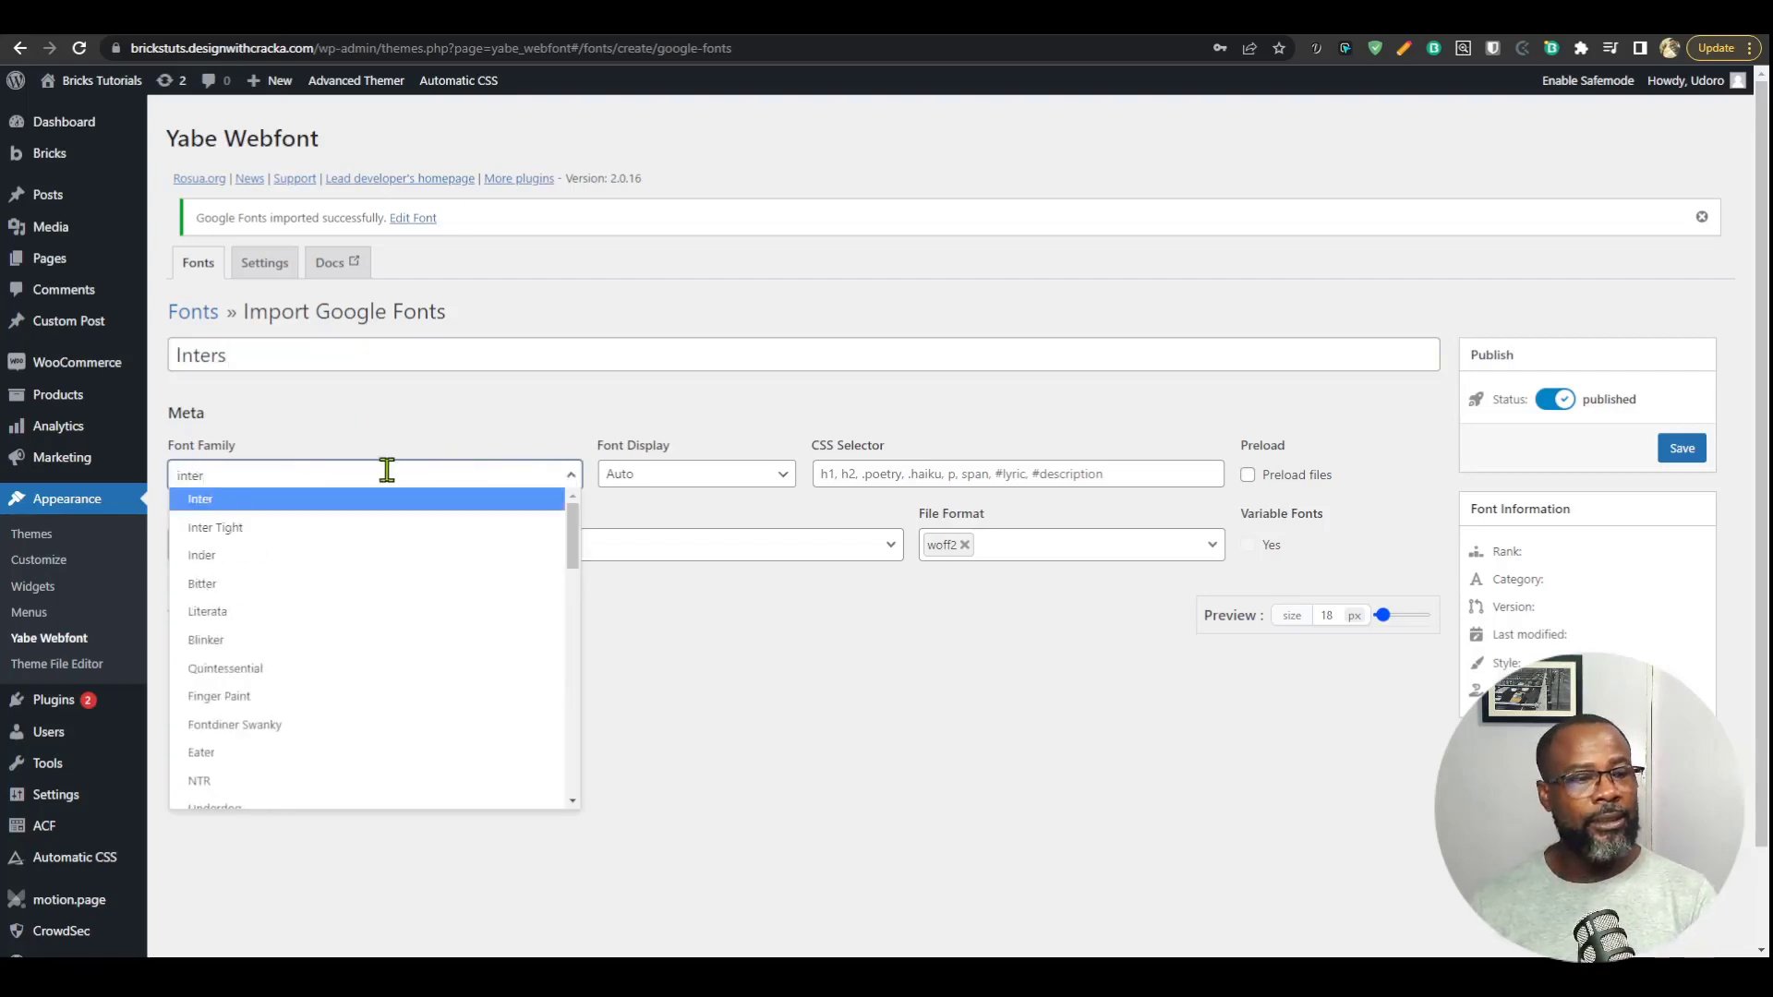
left_click(368, 506)
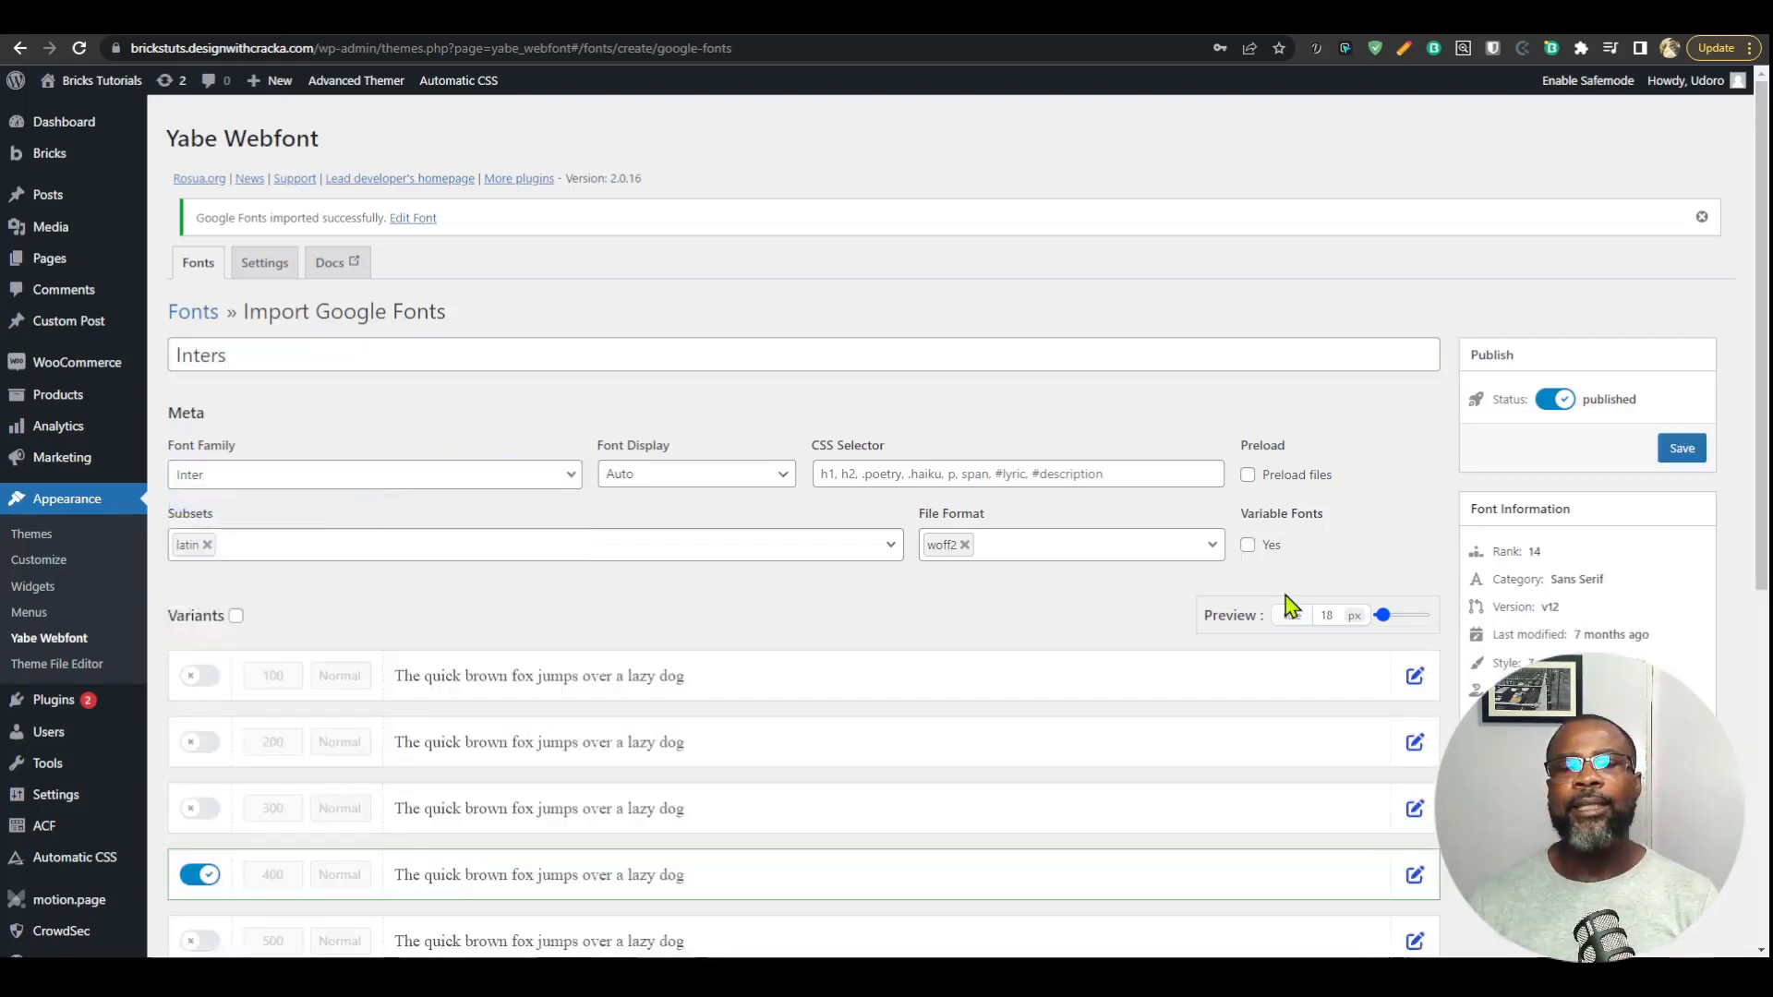
left_click(1248, 475)
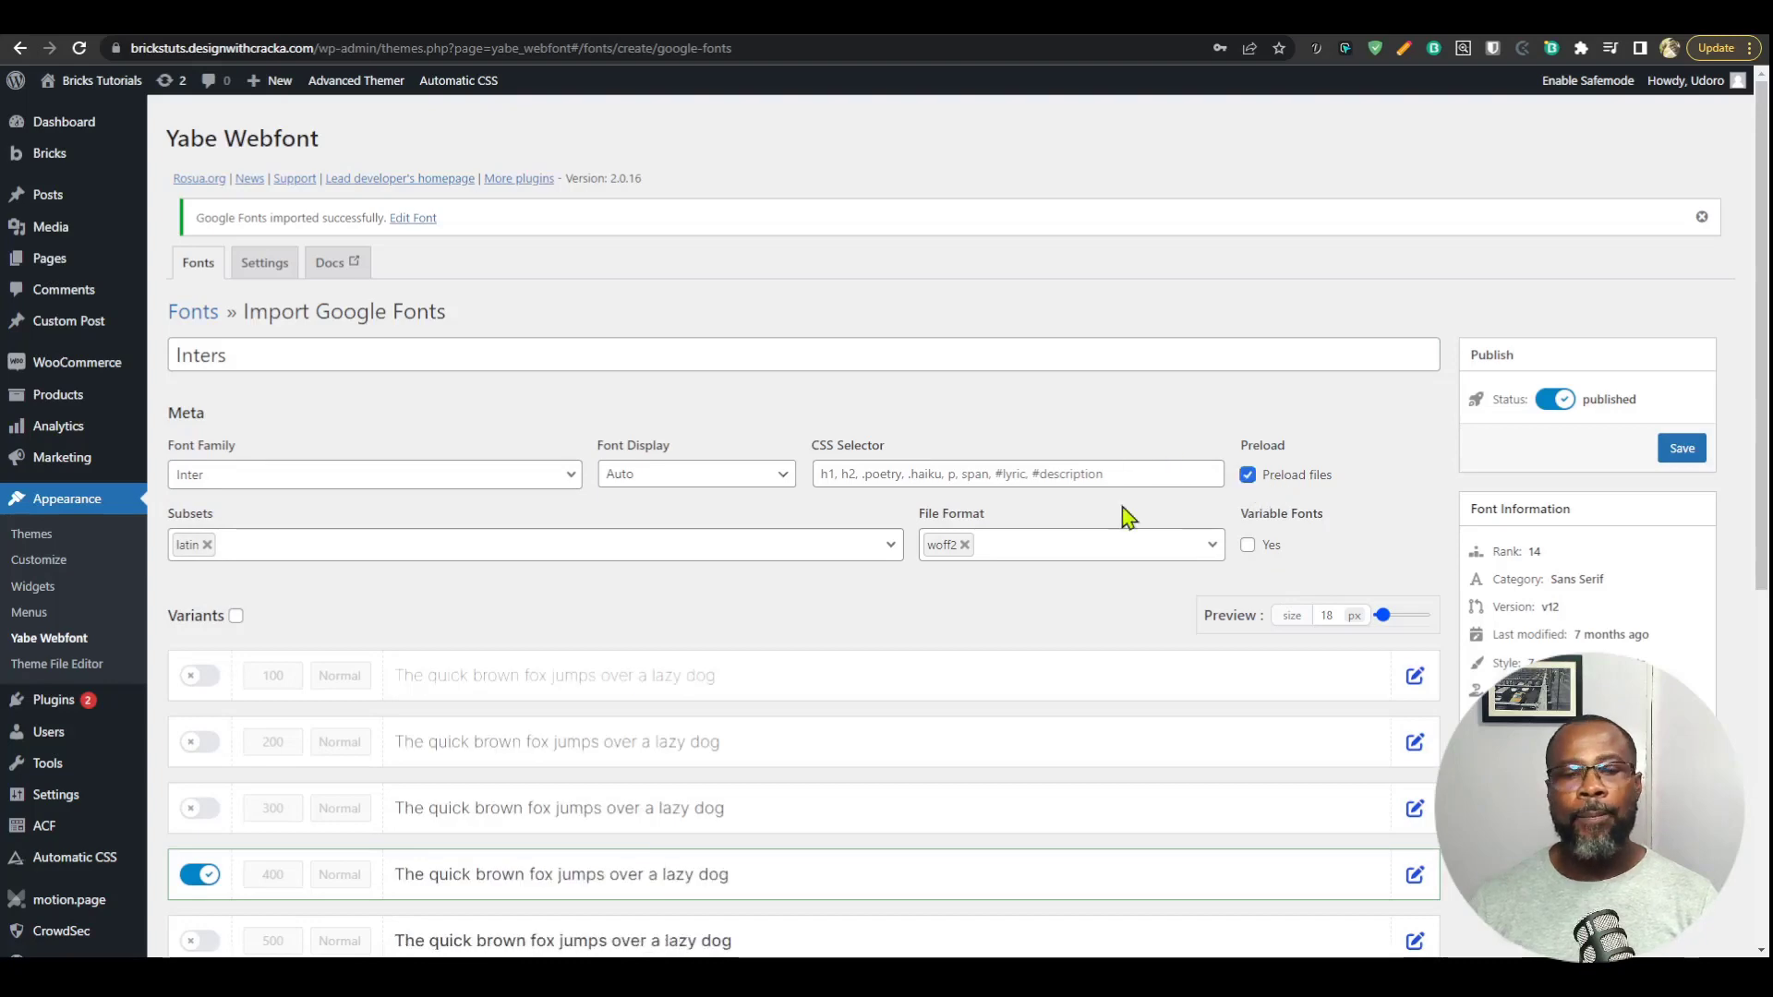
left_click(1016, 554)
left_click(1249, 545)
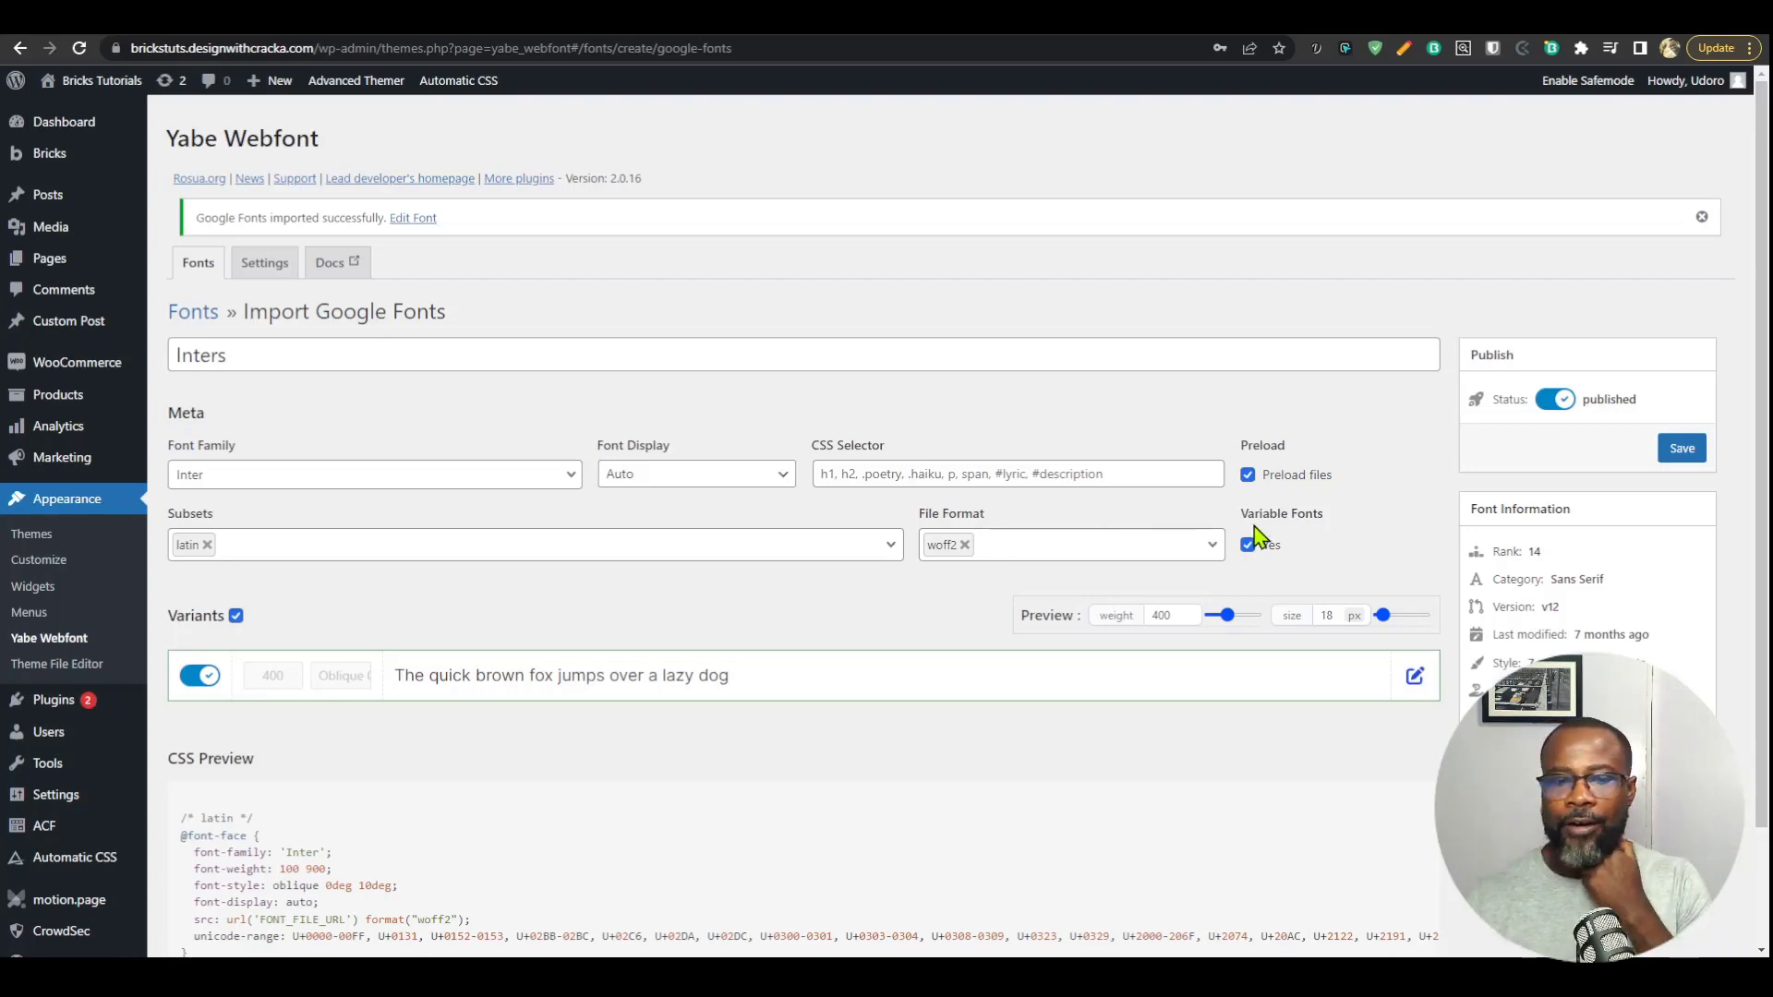
Keep woff2 as the only Inter file format and set font display to Block
scroll(1099, 591, "down", 1)
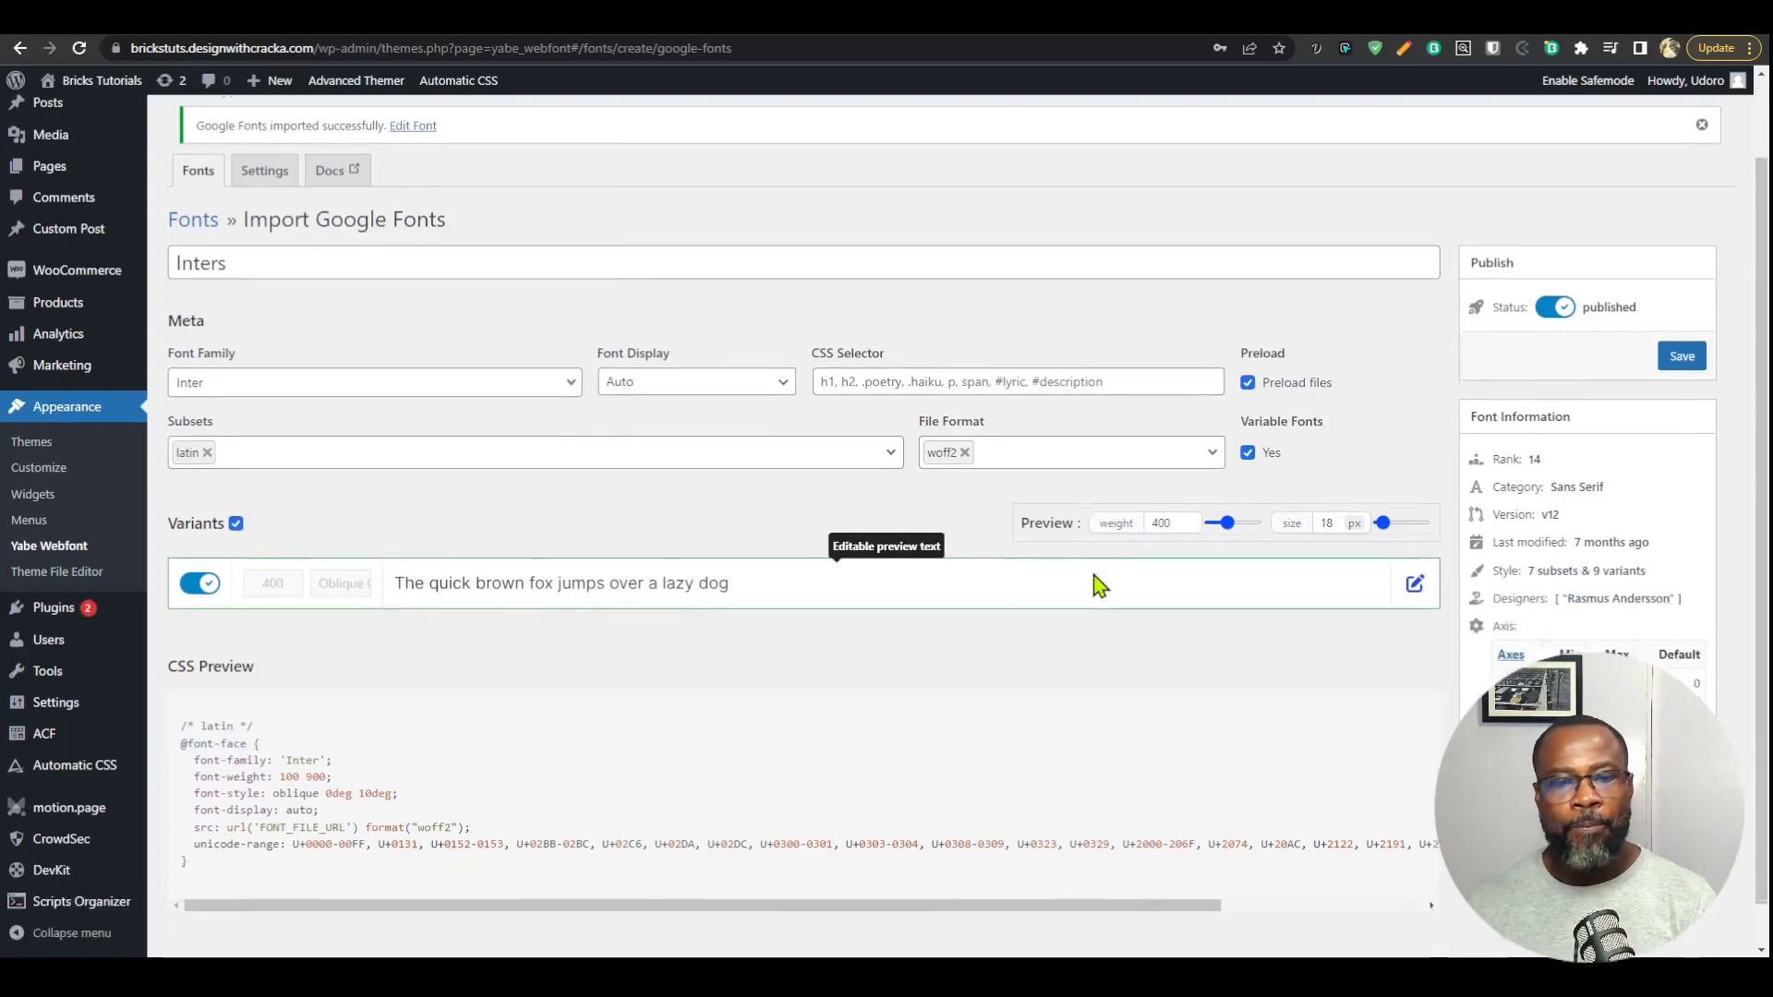
left_click(953, 473)
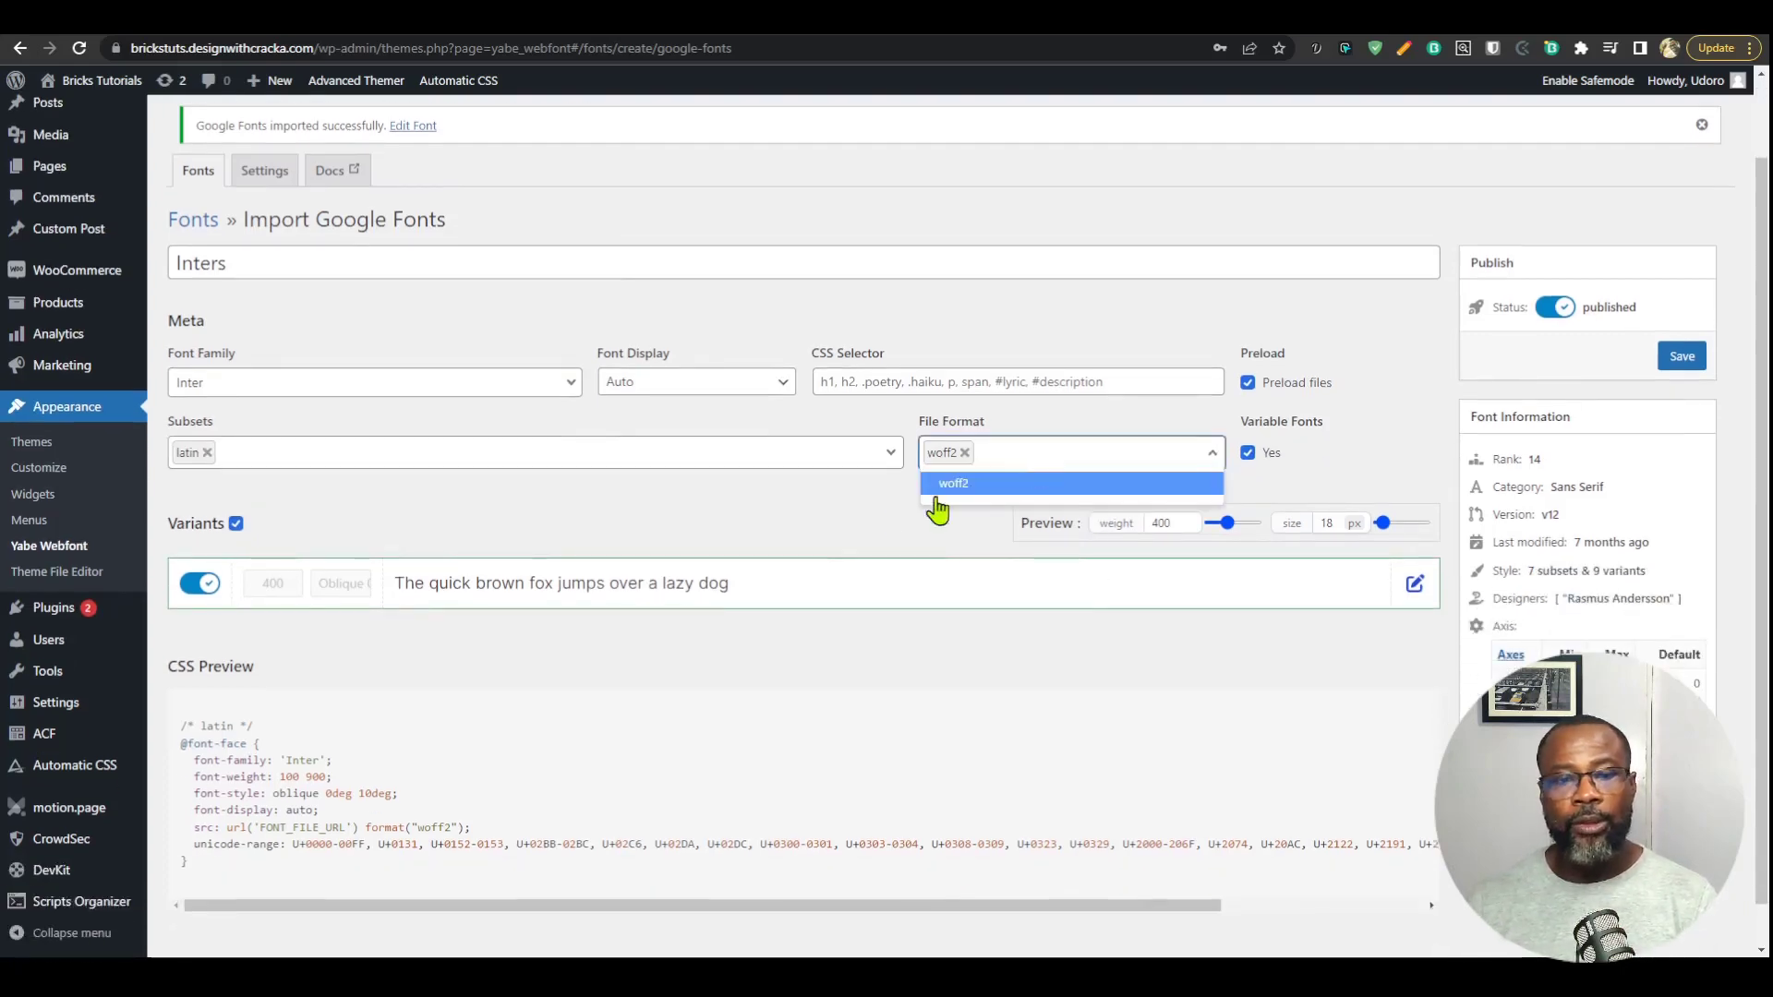
left_click(707, 527)
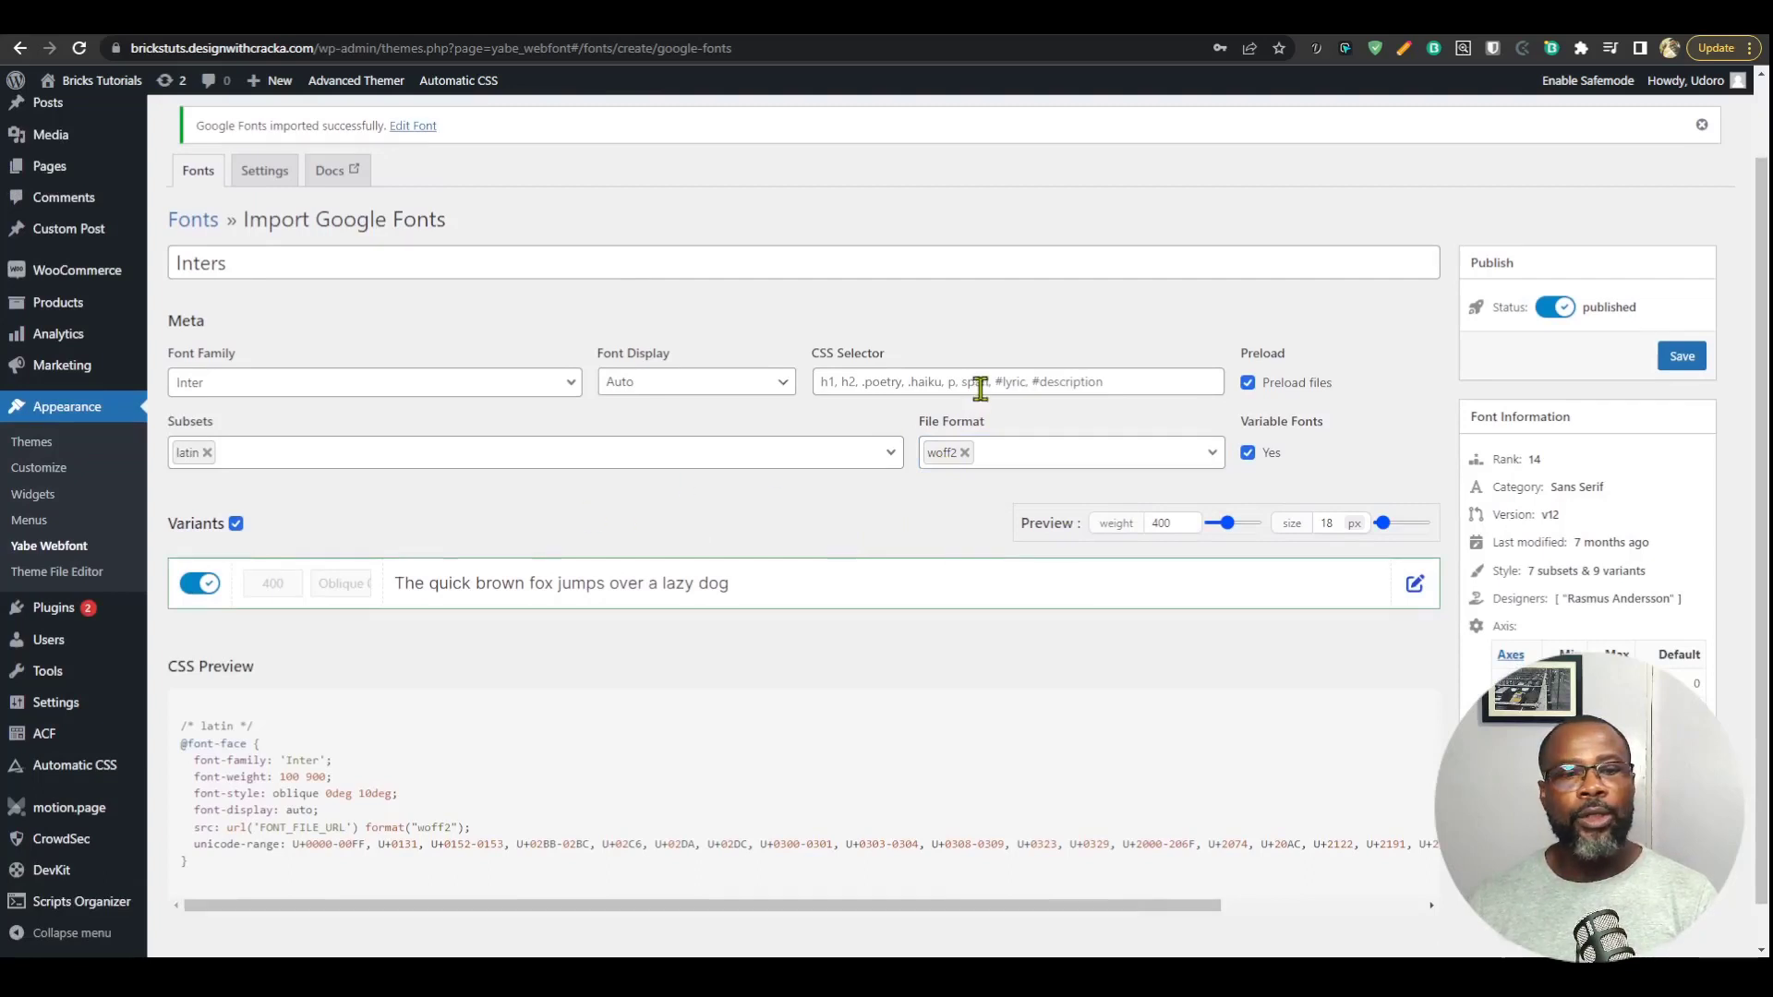
left_click(693, 382)
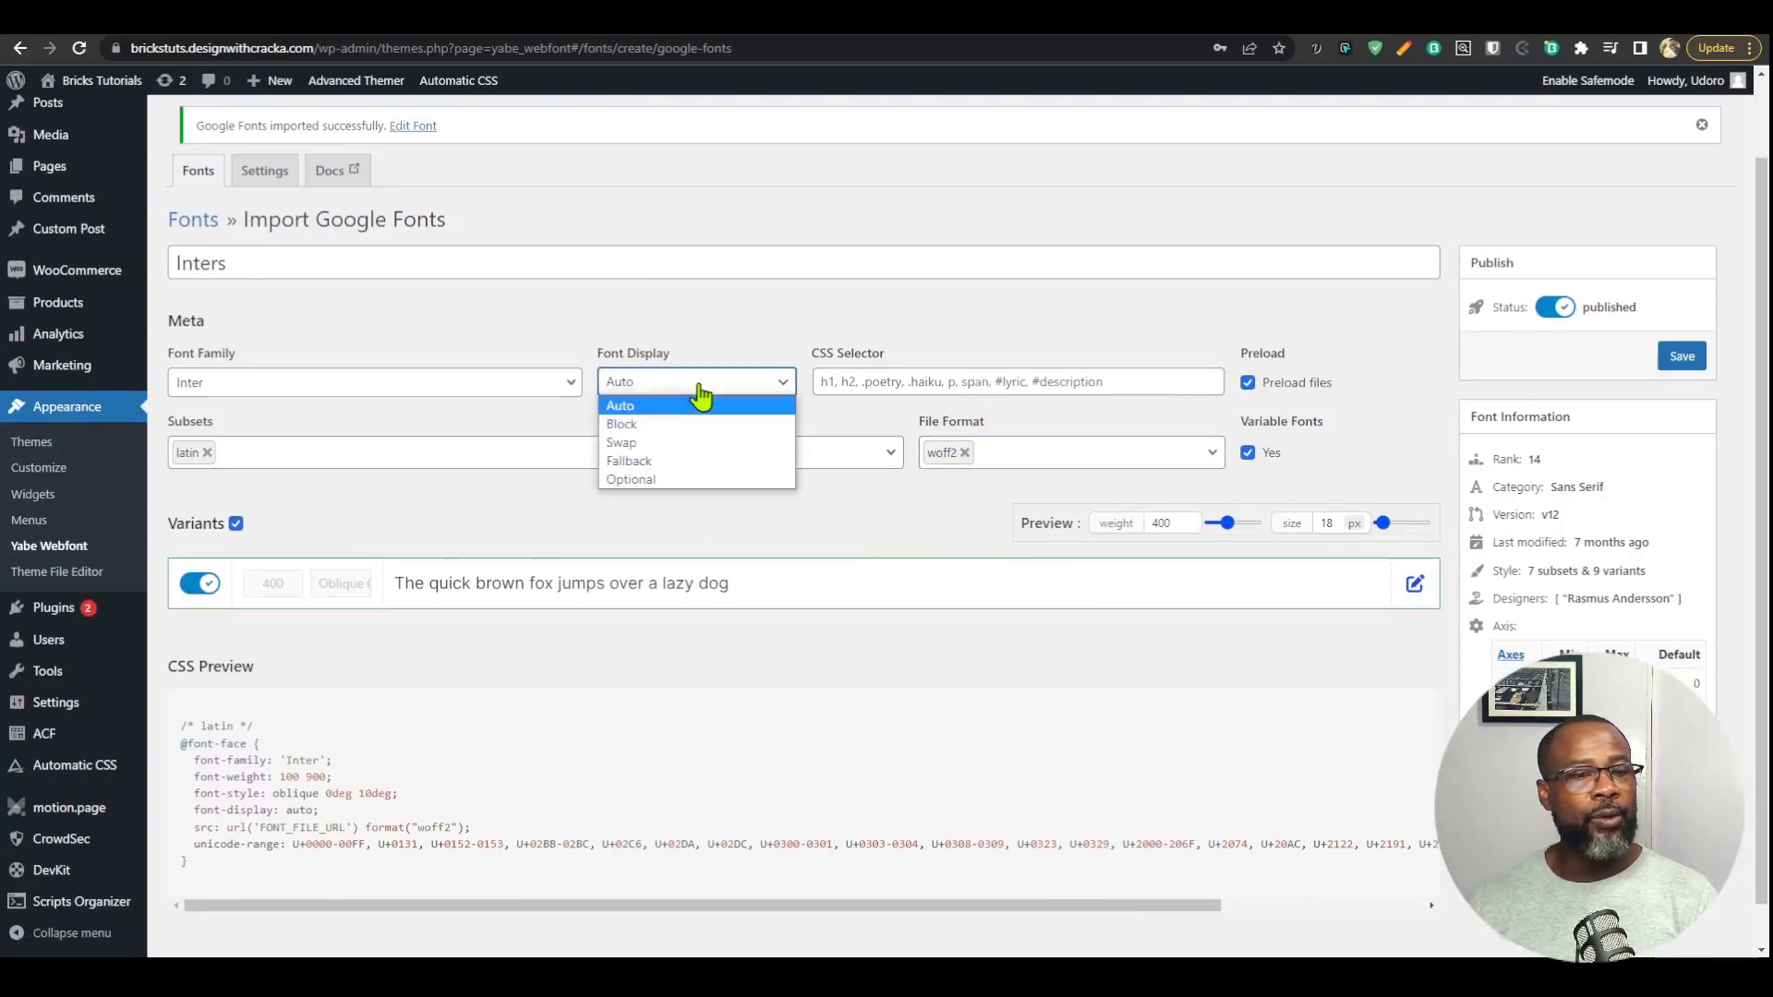
left_click(677, 429)
left_click(661, 384)
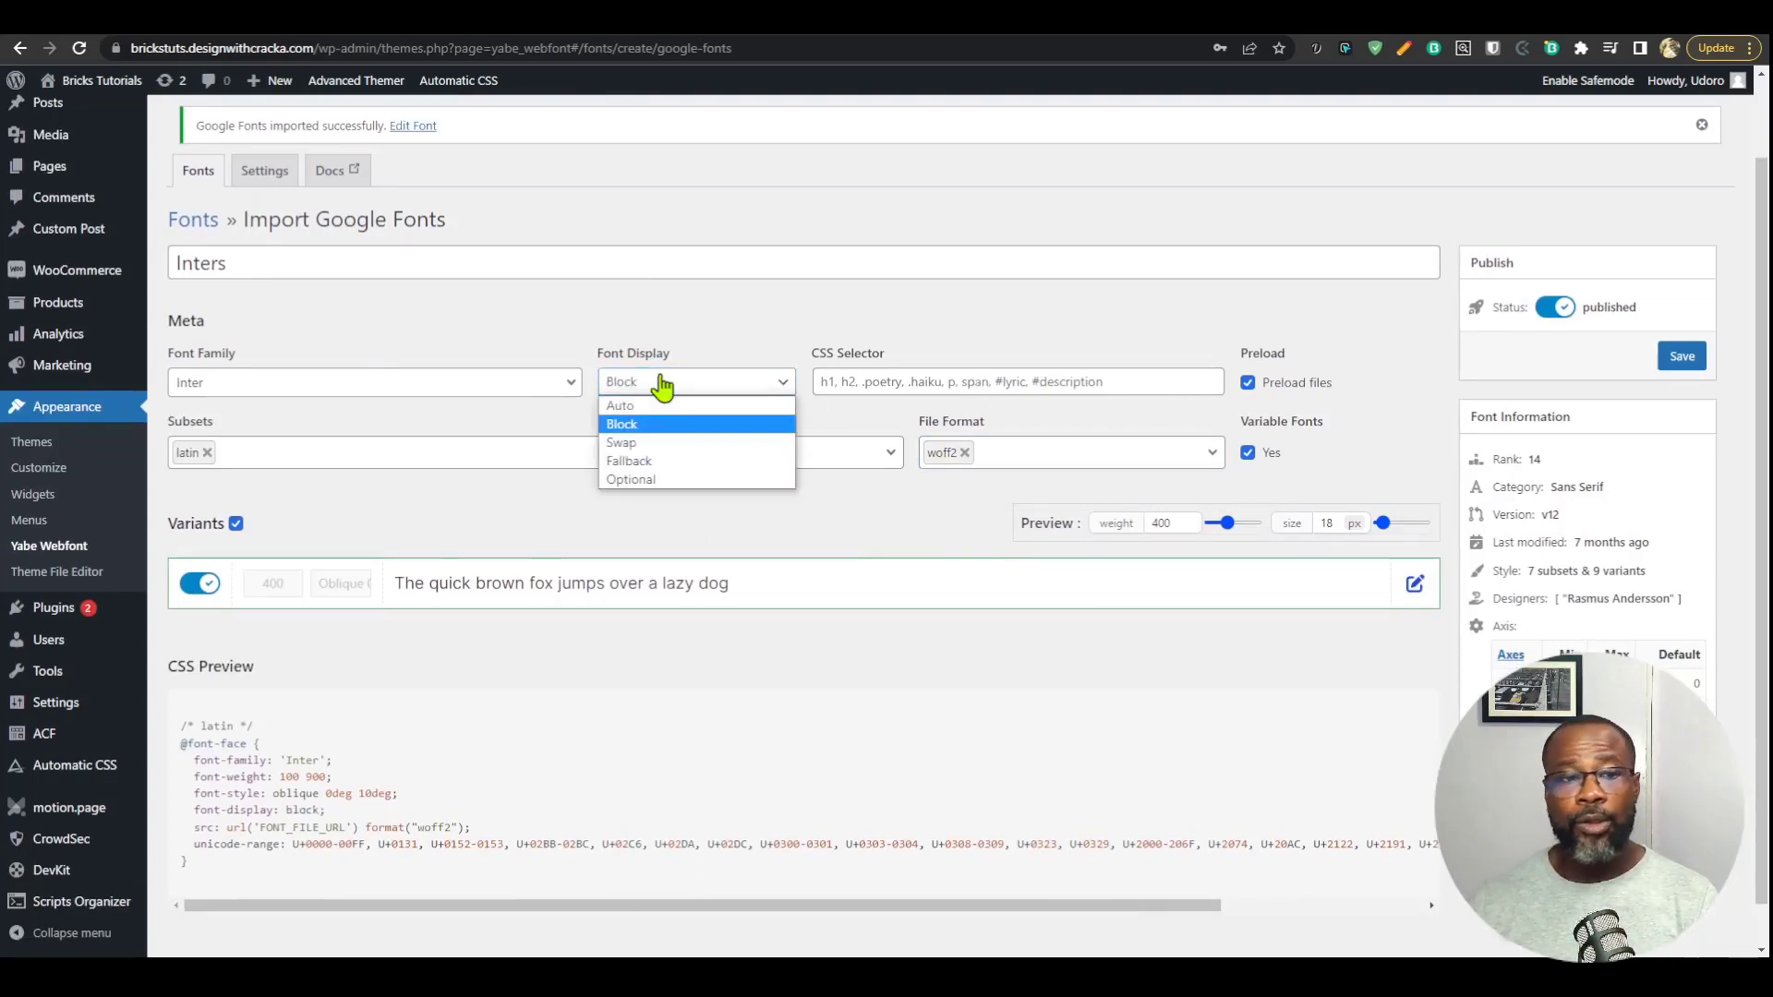
left_click(665, 448)
left_click(671, 386)
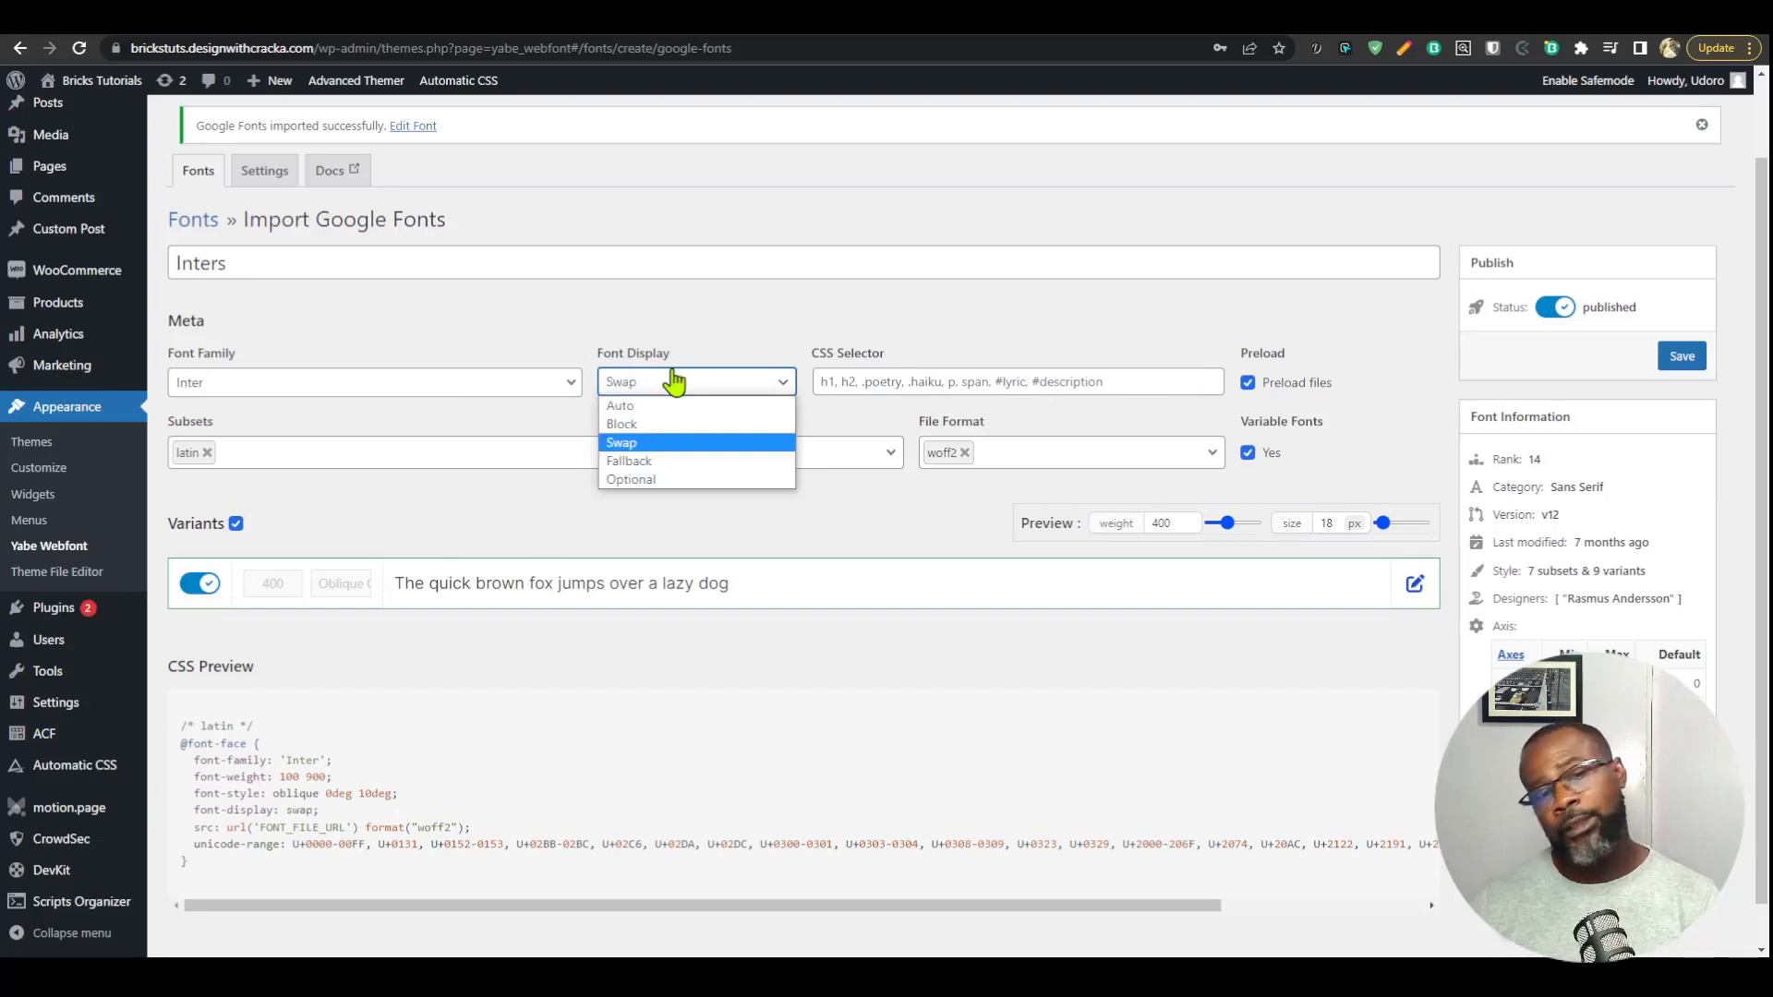
left_click(653, 427)
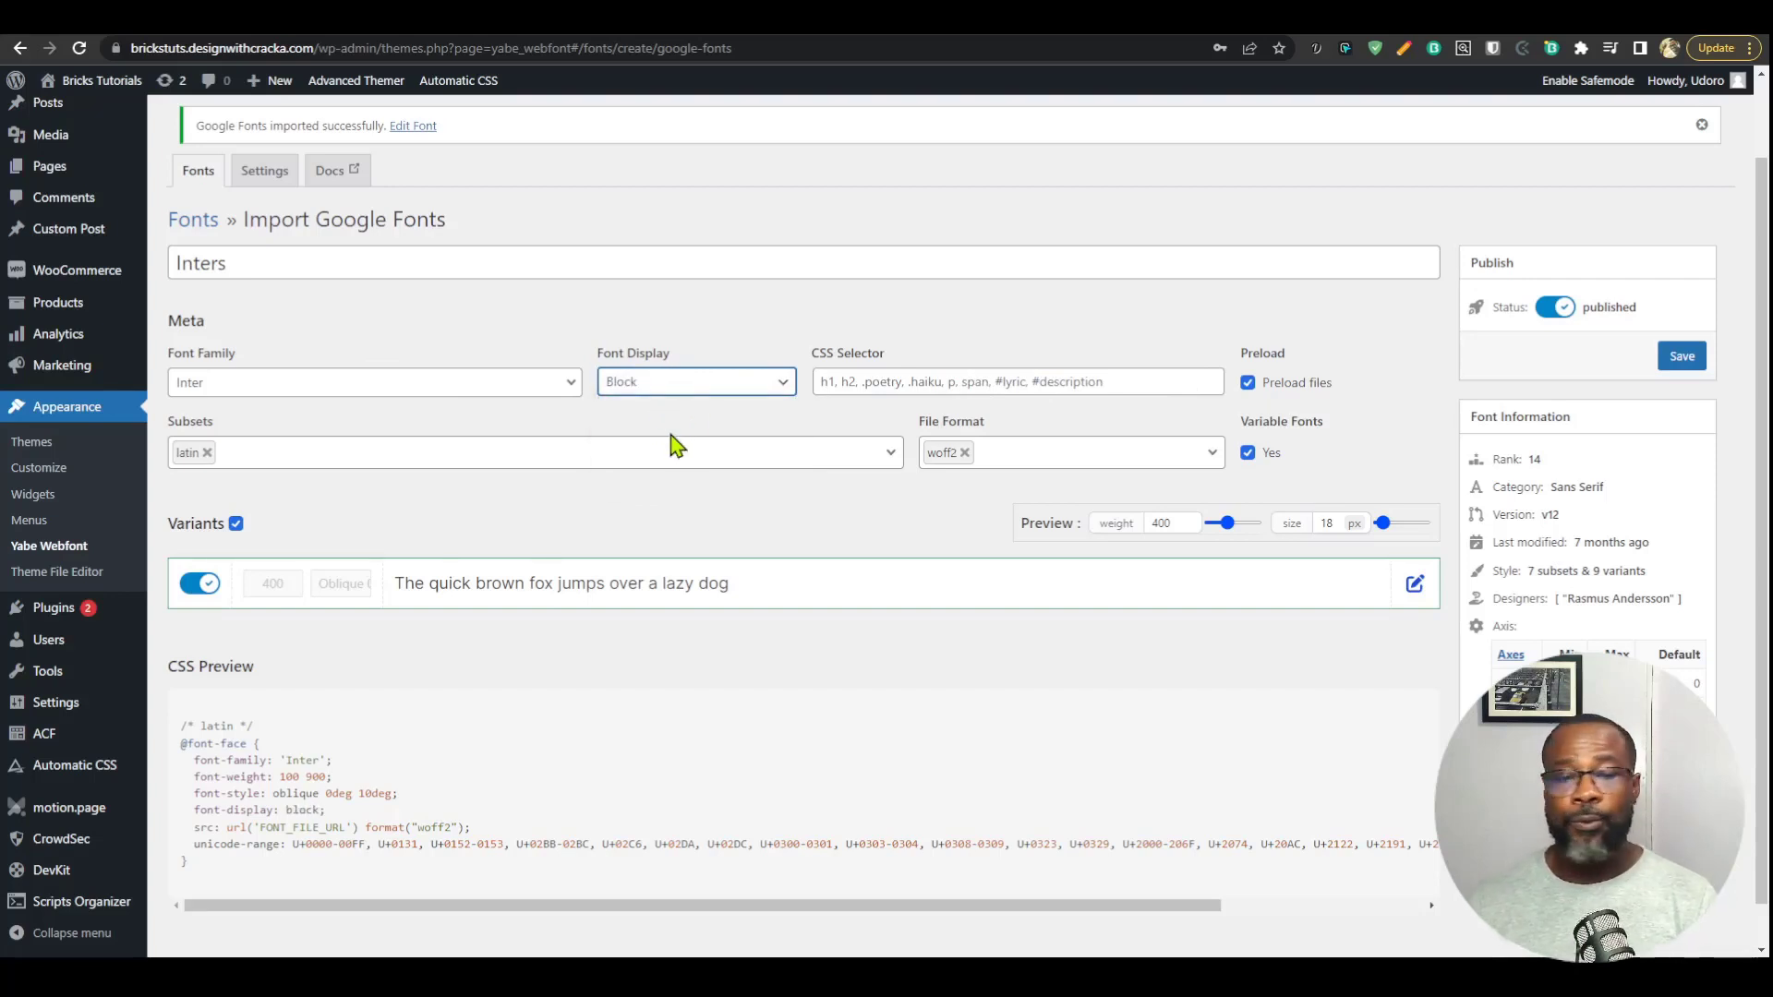
Try the preview weight and 88 px size sliders, then save the Inter font
scroll(665, 566, "down", 1)
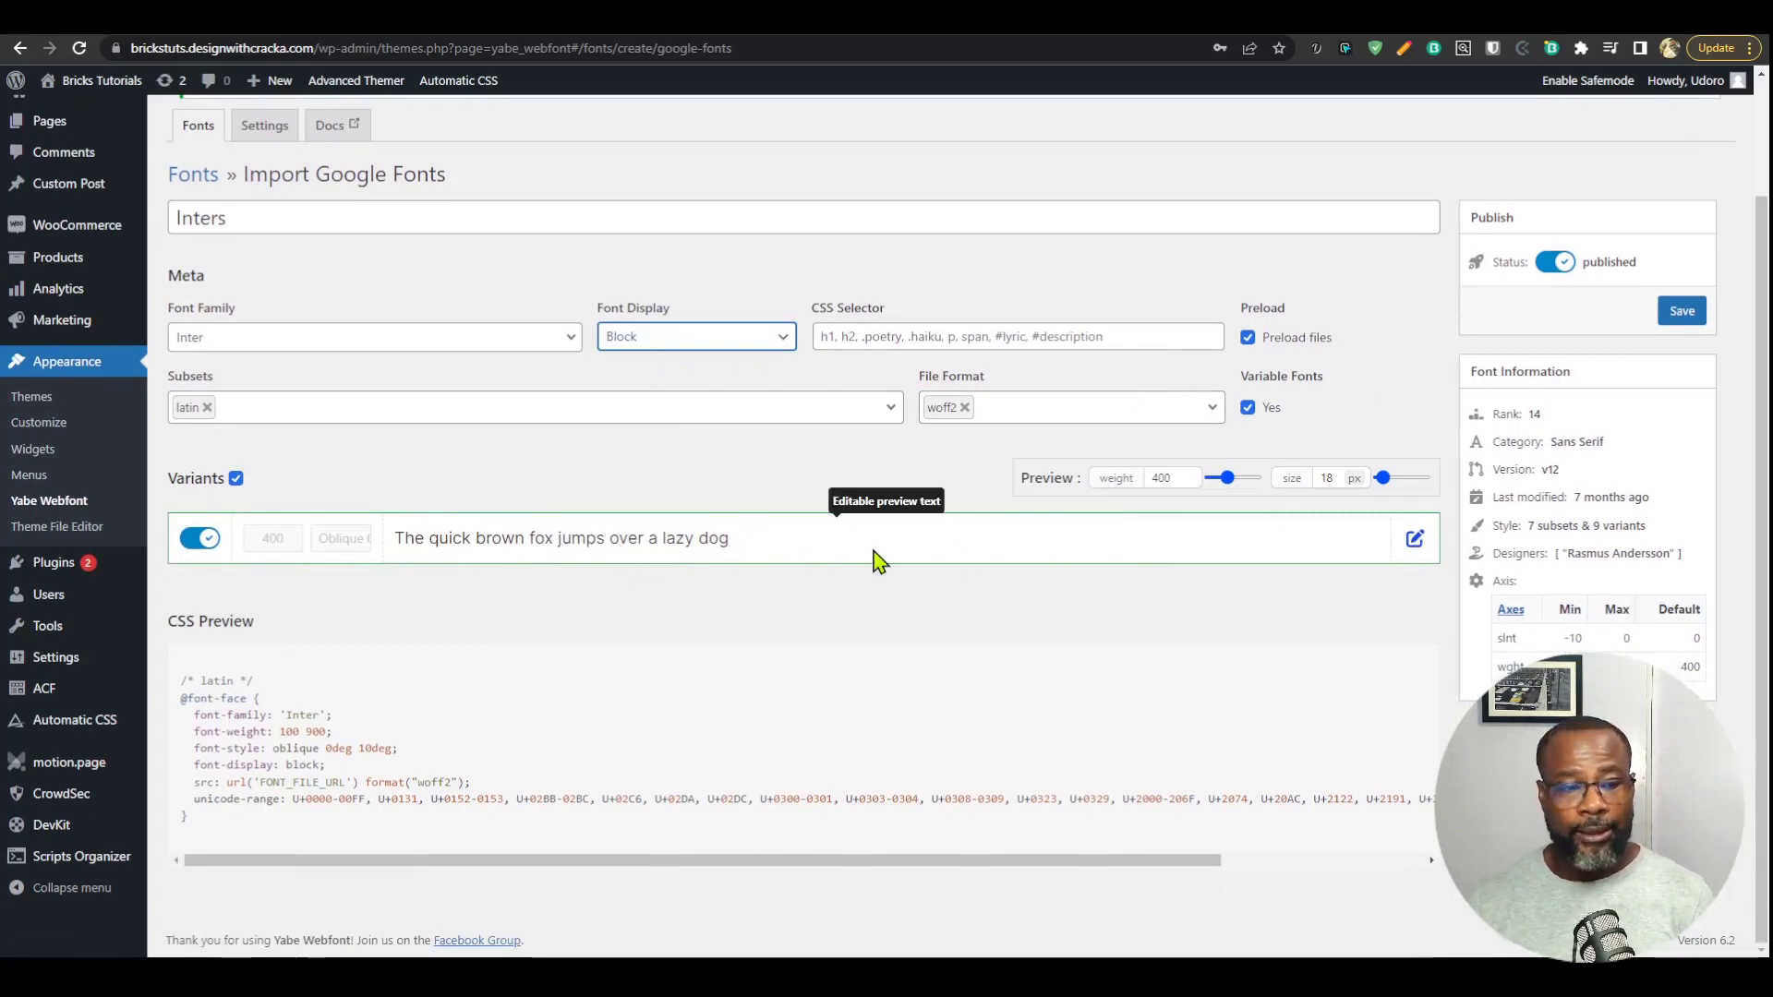
mouse_move(1229, 481)
left_mouse_down()
mouse_move(1284, 484)
mouse_move(1207, 480)
mouse_move(1272, 482)
mouse_move(1211, 490)
mouse_move(1267, 494)
mouse_move(1234, 489)
left_mouse_up()
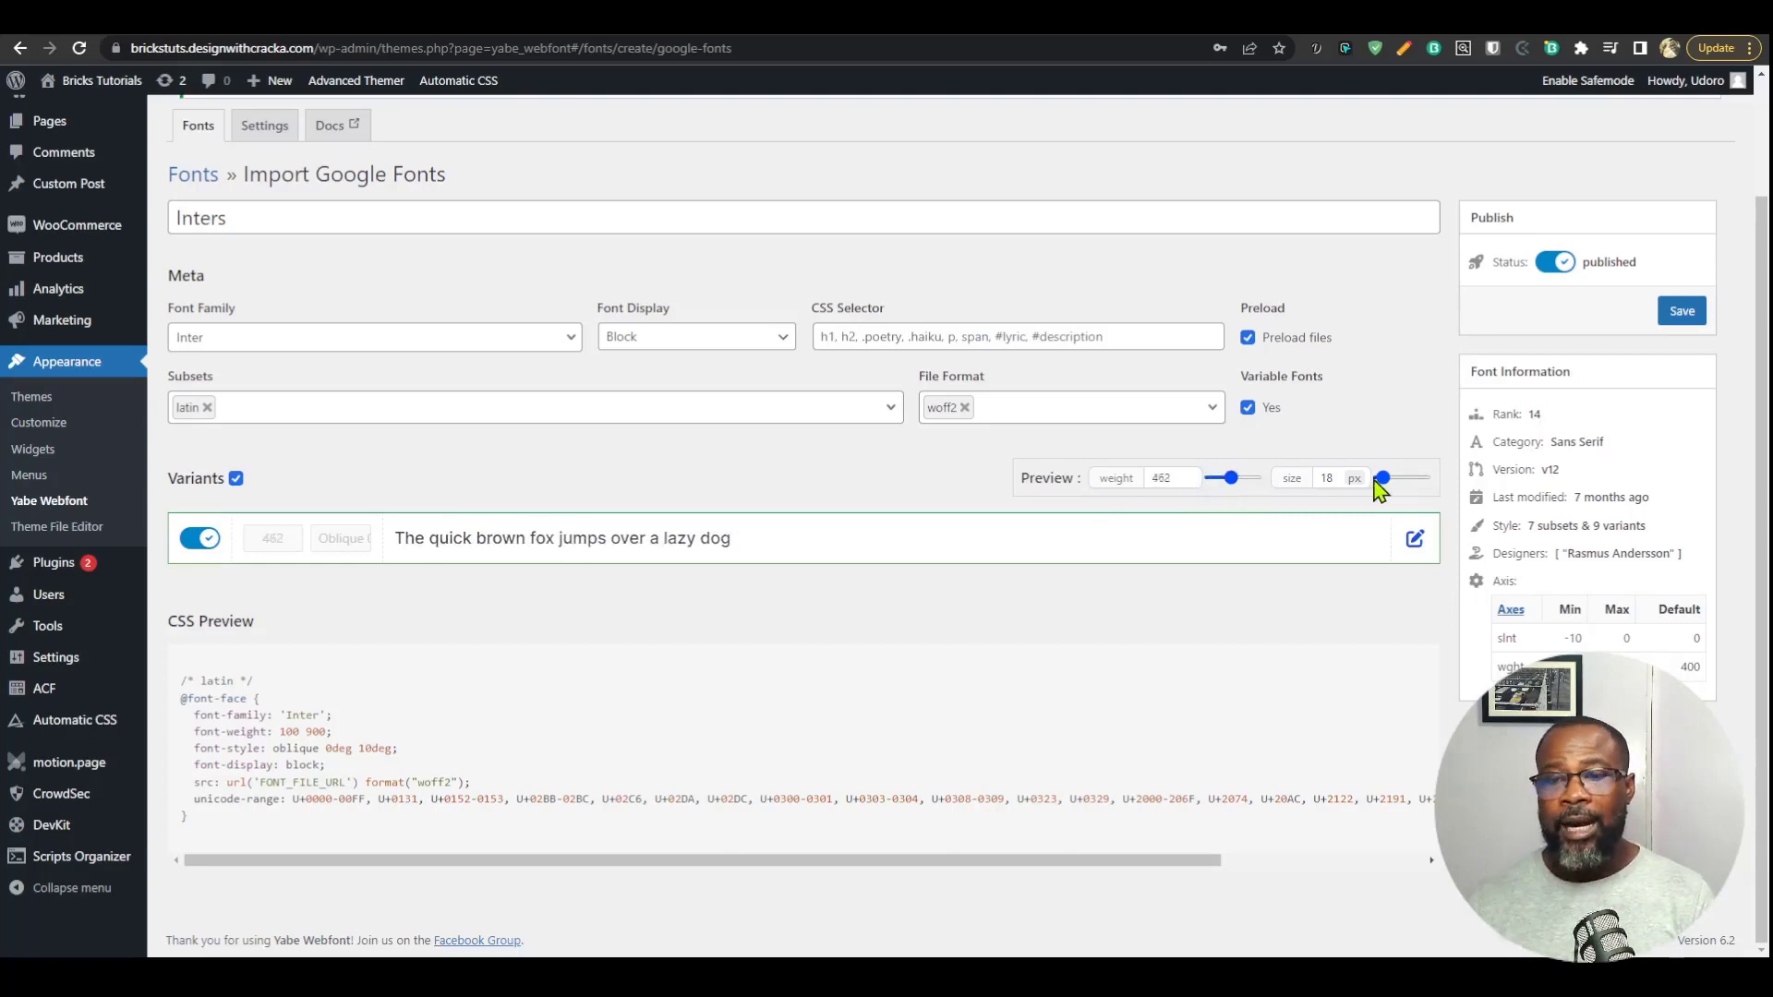
left_click_drag(1376, 480, 1400, 483)
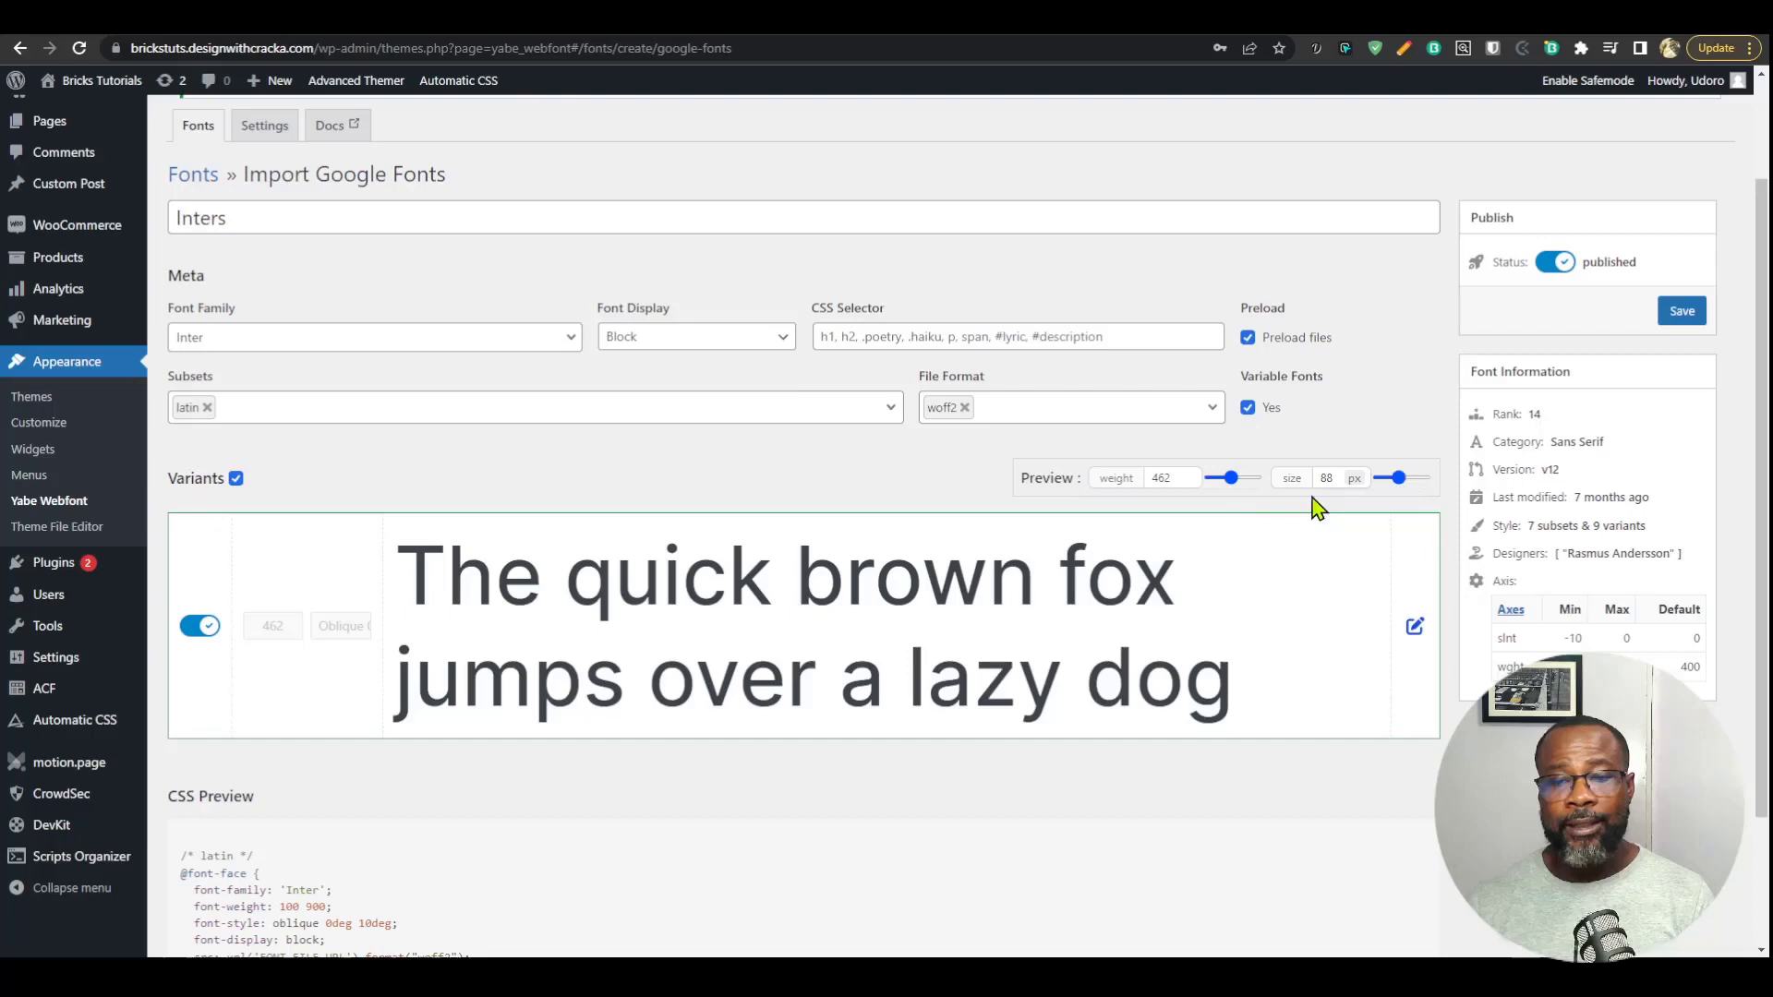
left_click_drag(1229, 481, 1261, 500)
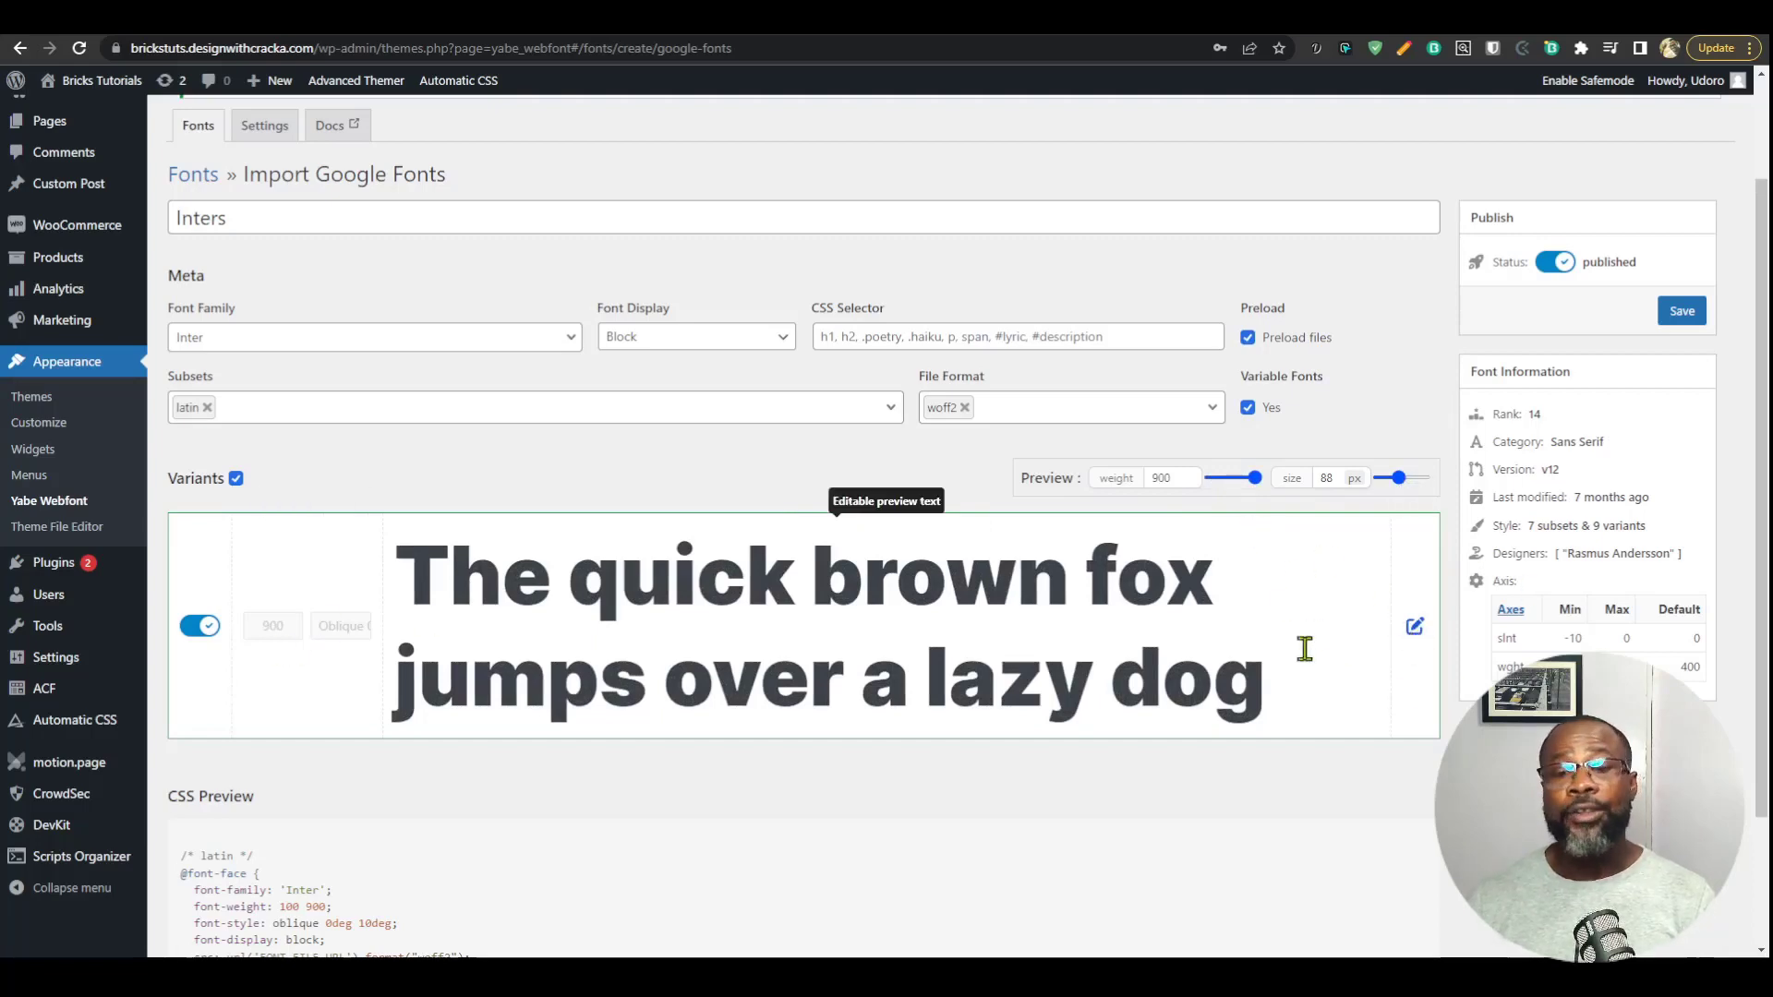
scroll(1310, 515, "down", 3)
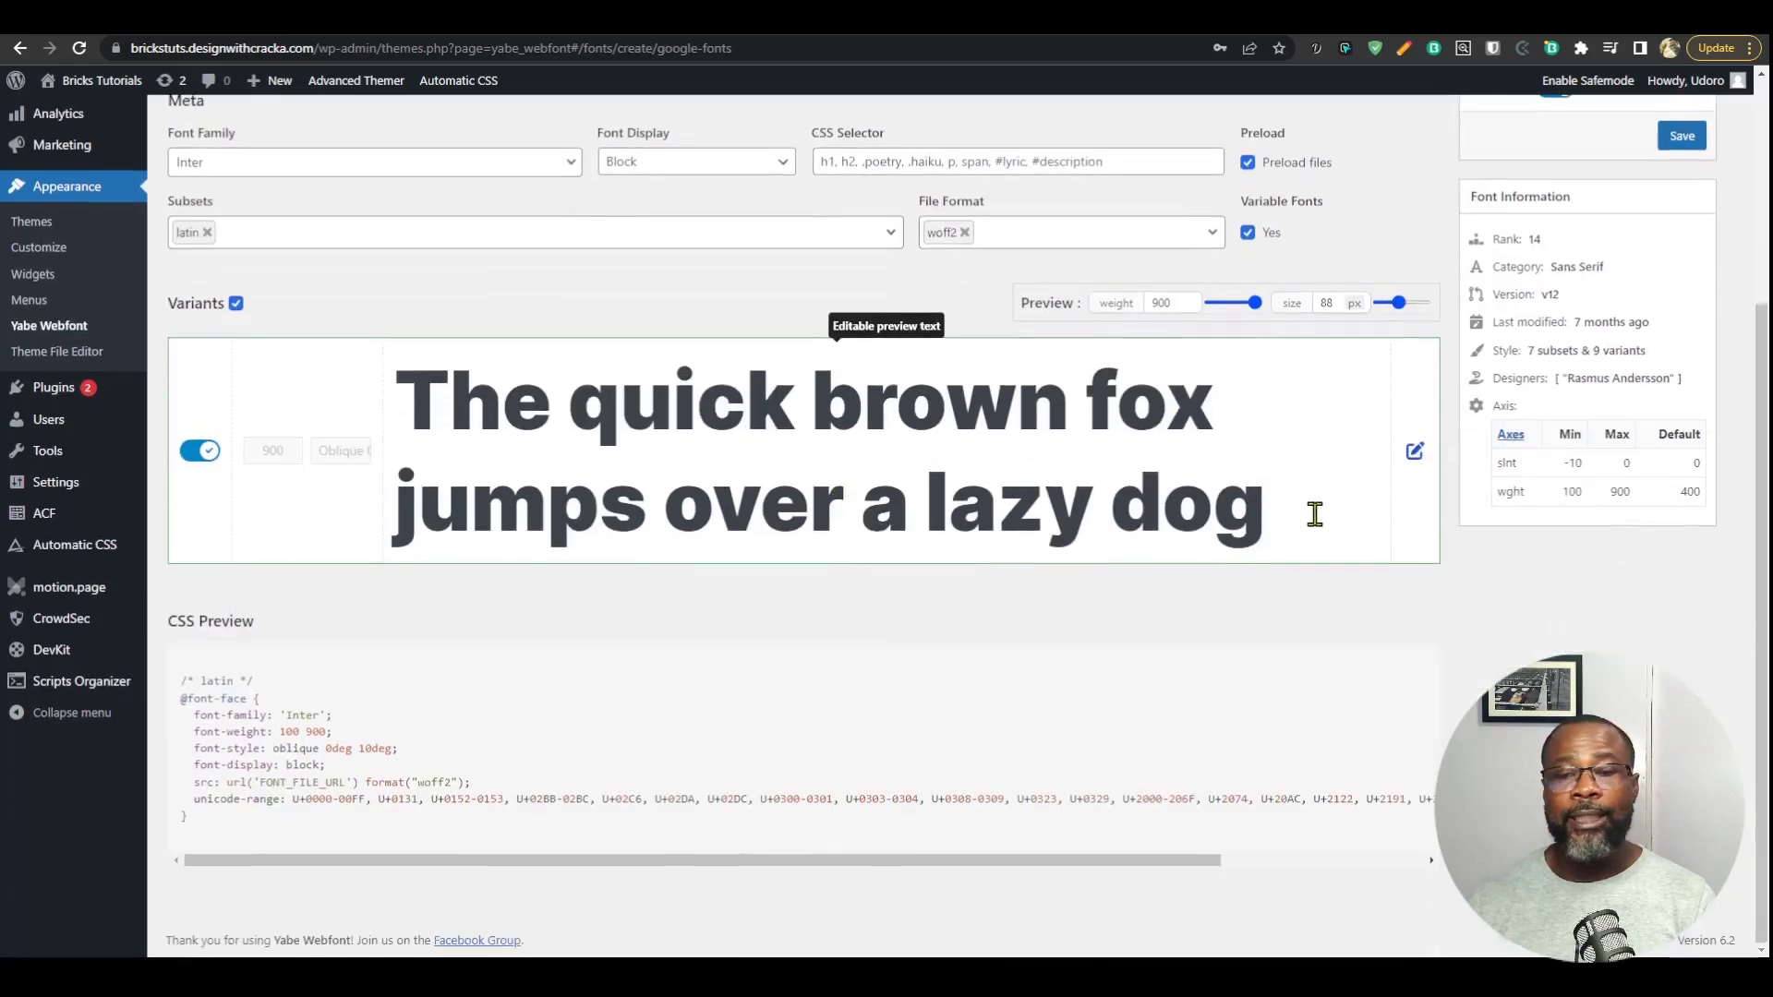
scroll(1475, 484, "up", 4)
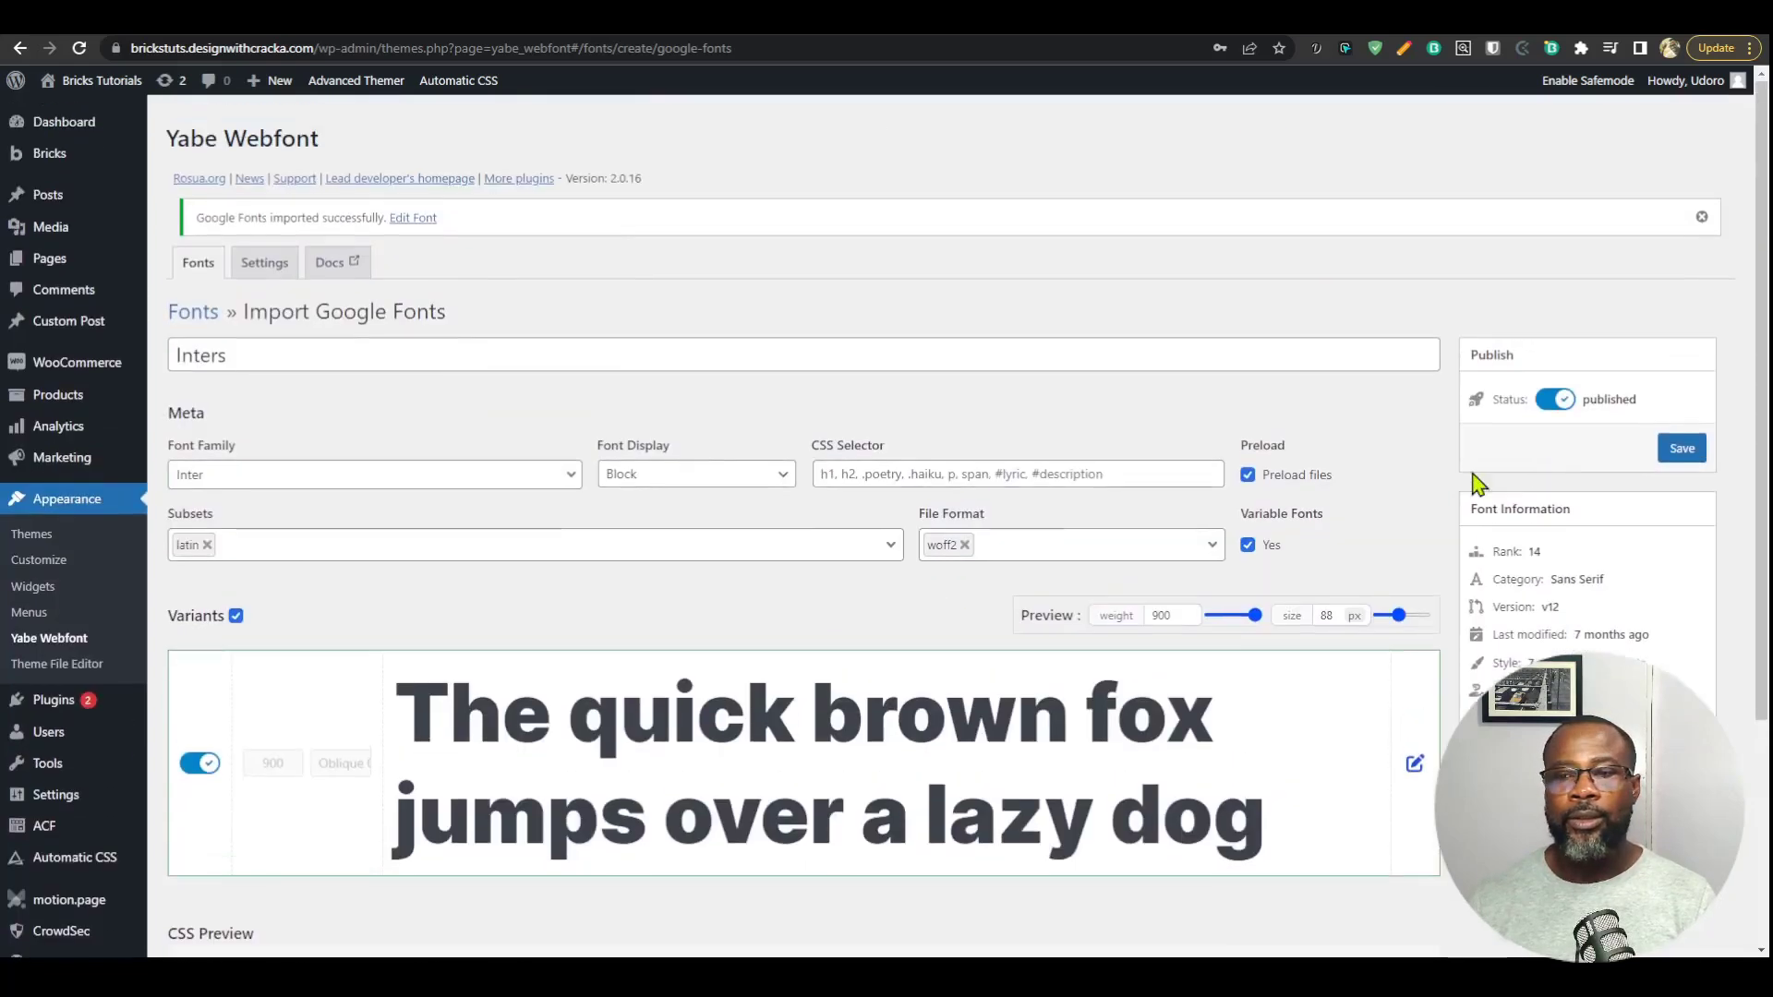
left_click(1683, 450)
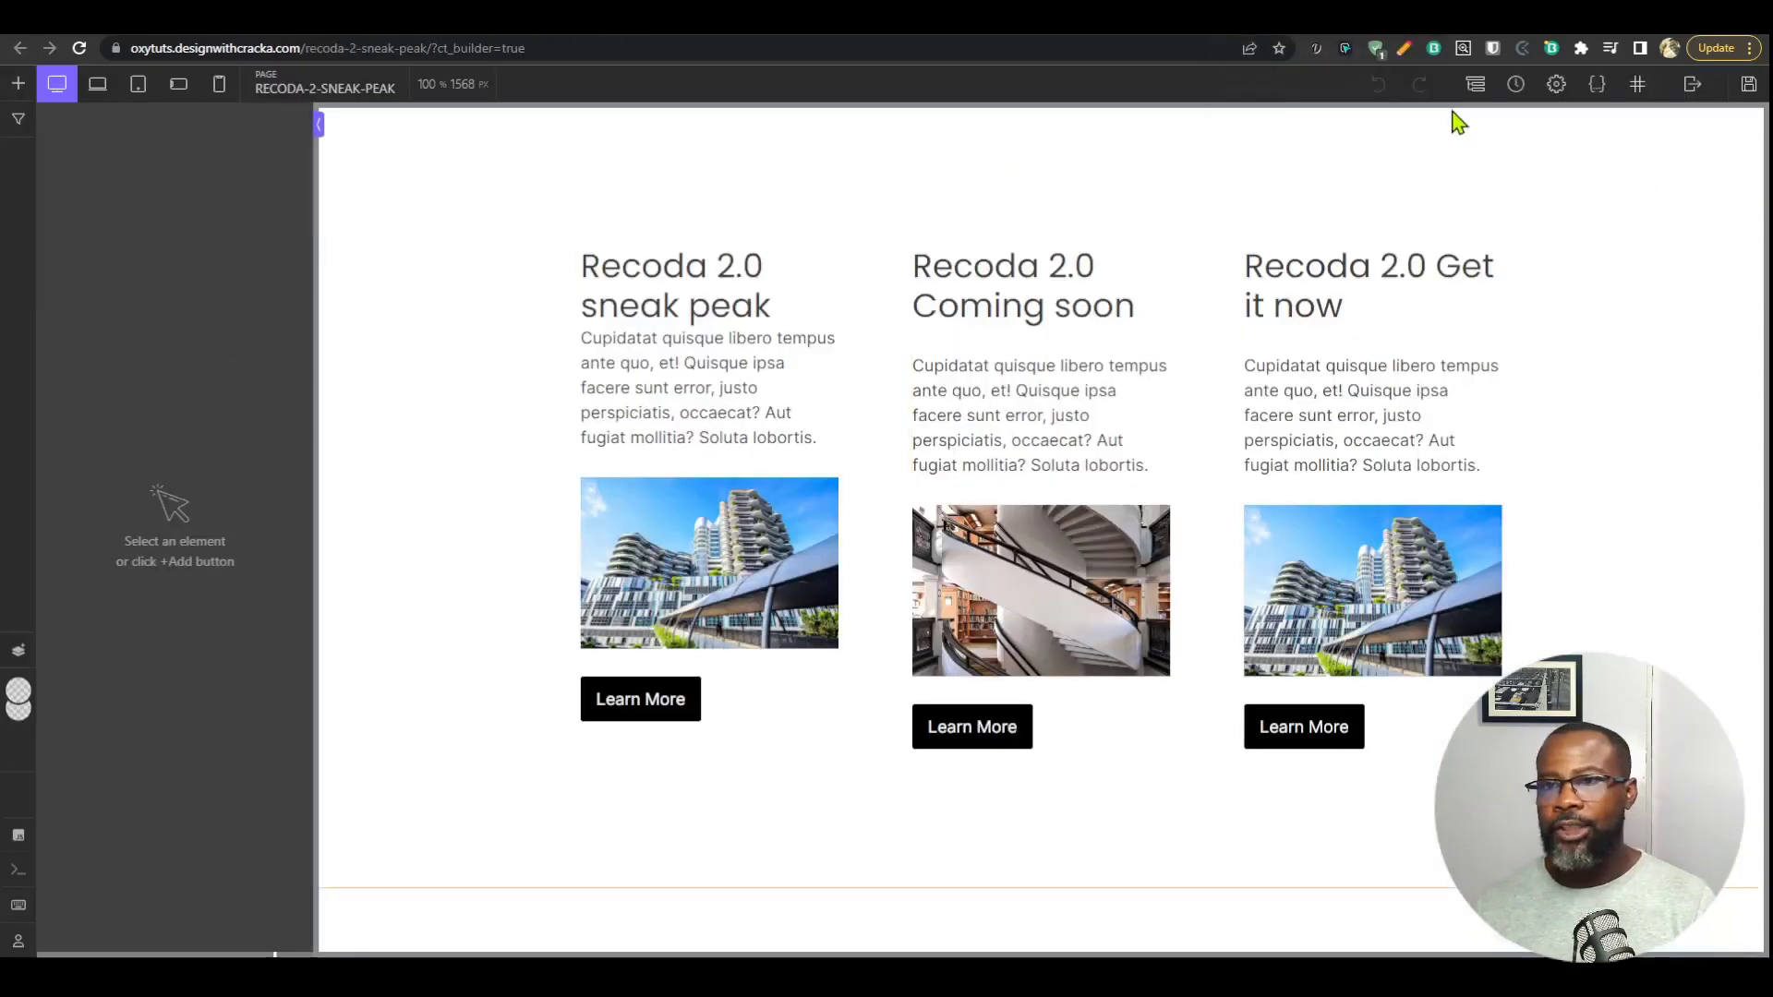
In Oxygen's Global Styles font settings, set the Text font to Yabe Inter
left_click(1476, 84)
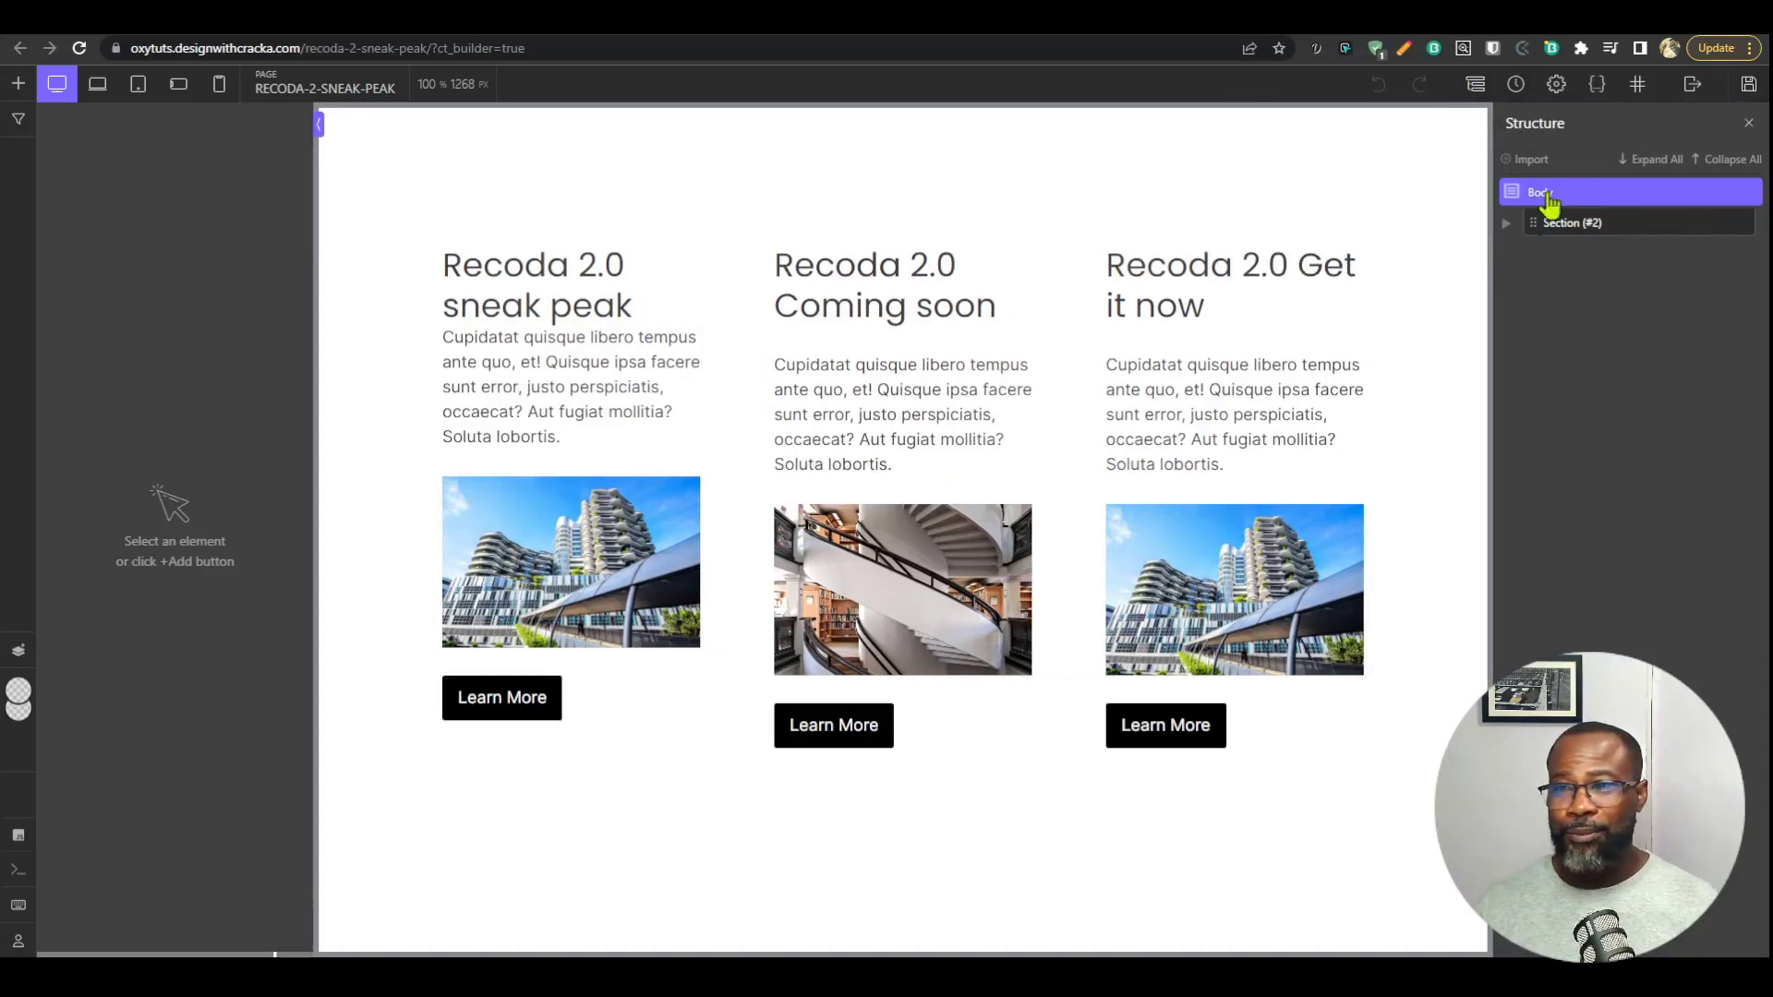
left_click(1556, 84)
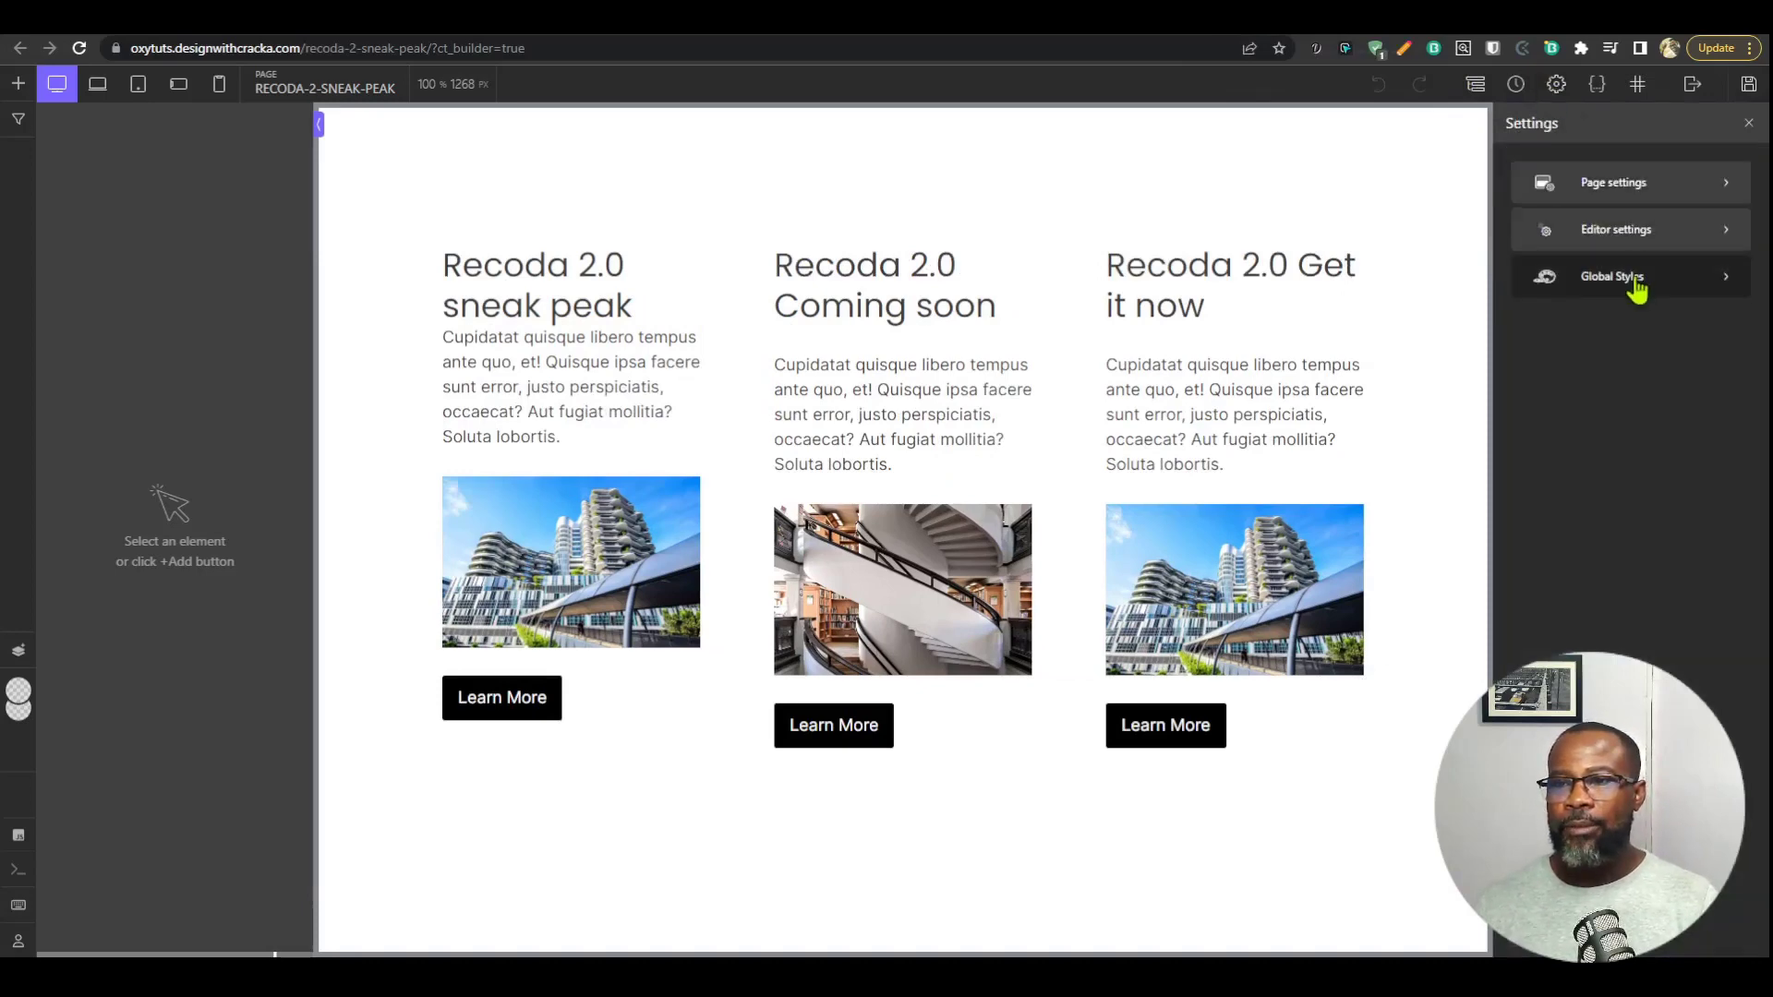
left_click(1634, 281)
left_click(1635, 277)
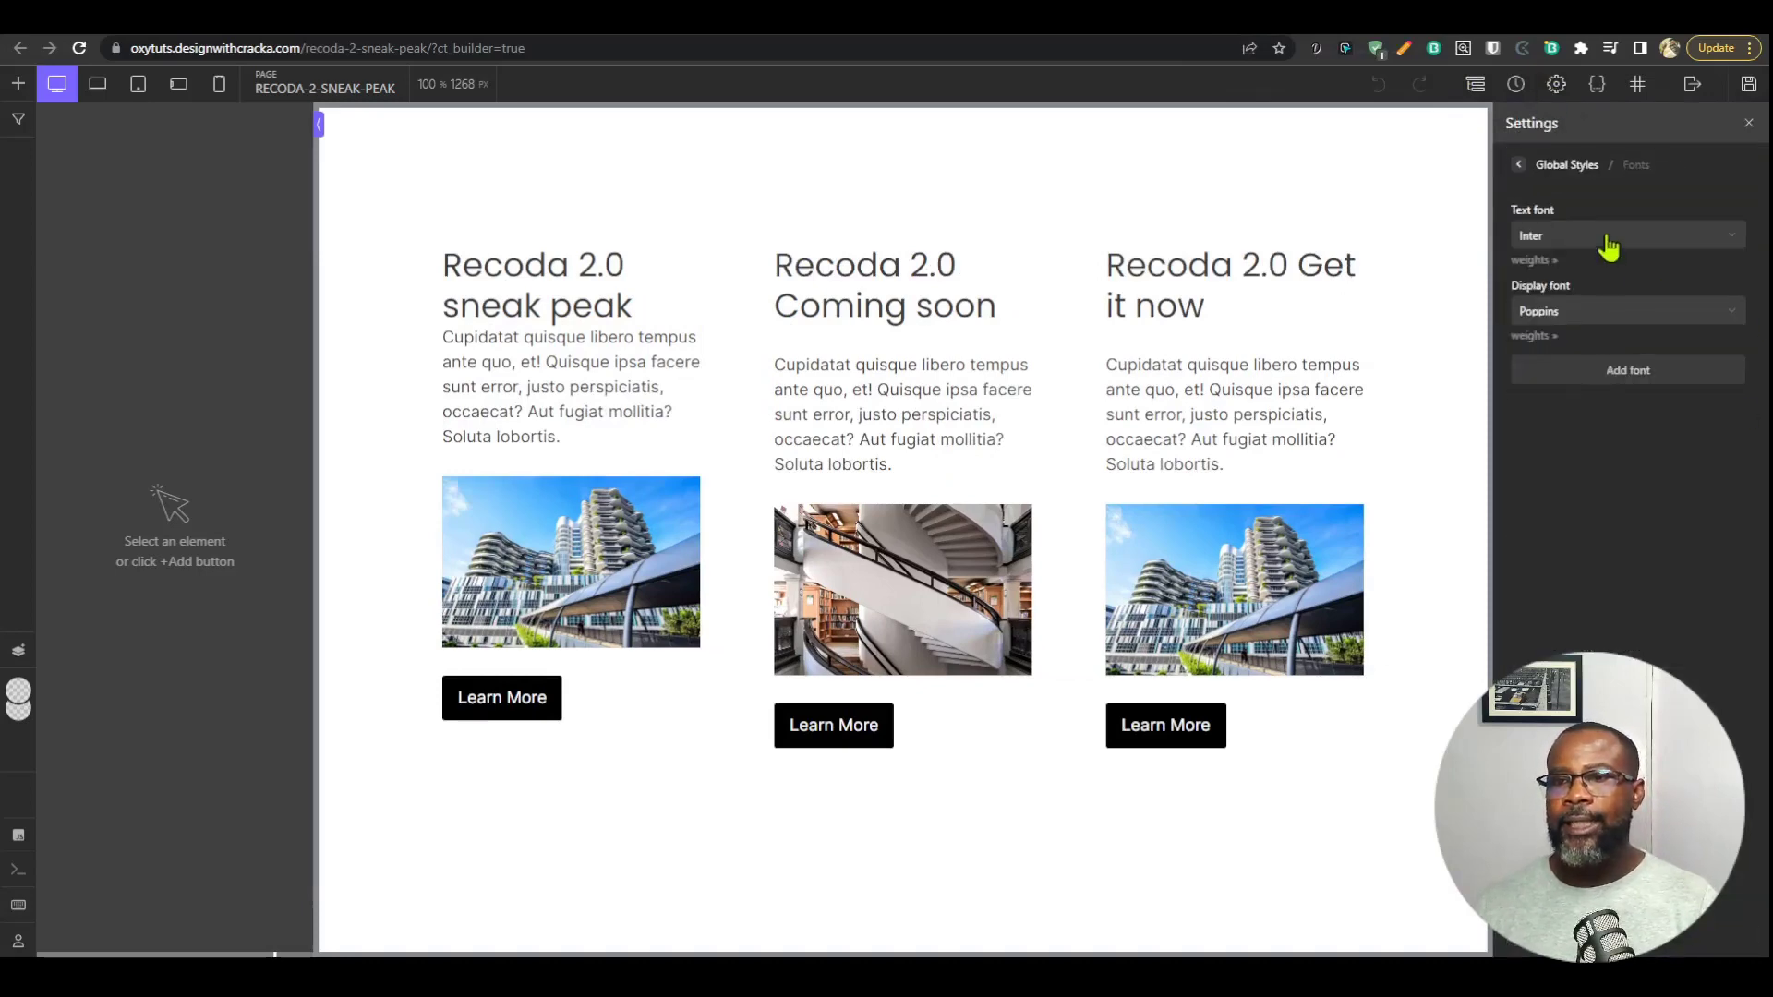
left_click(1608, 242)
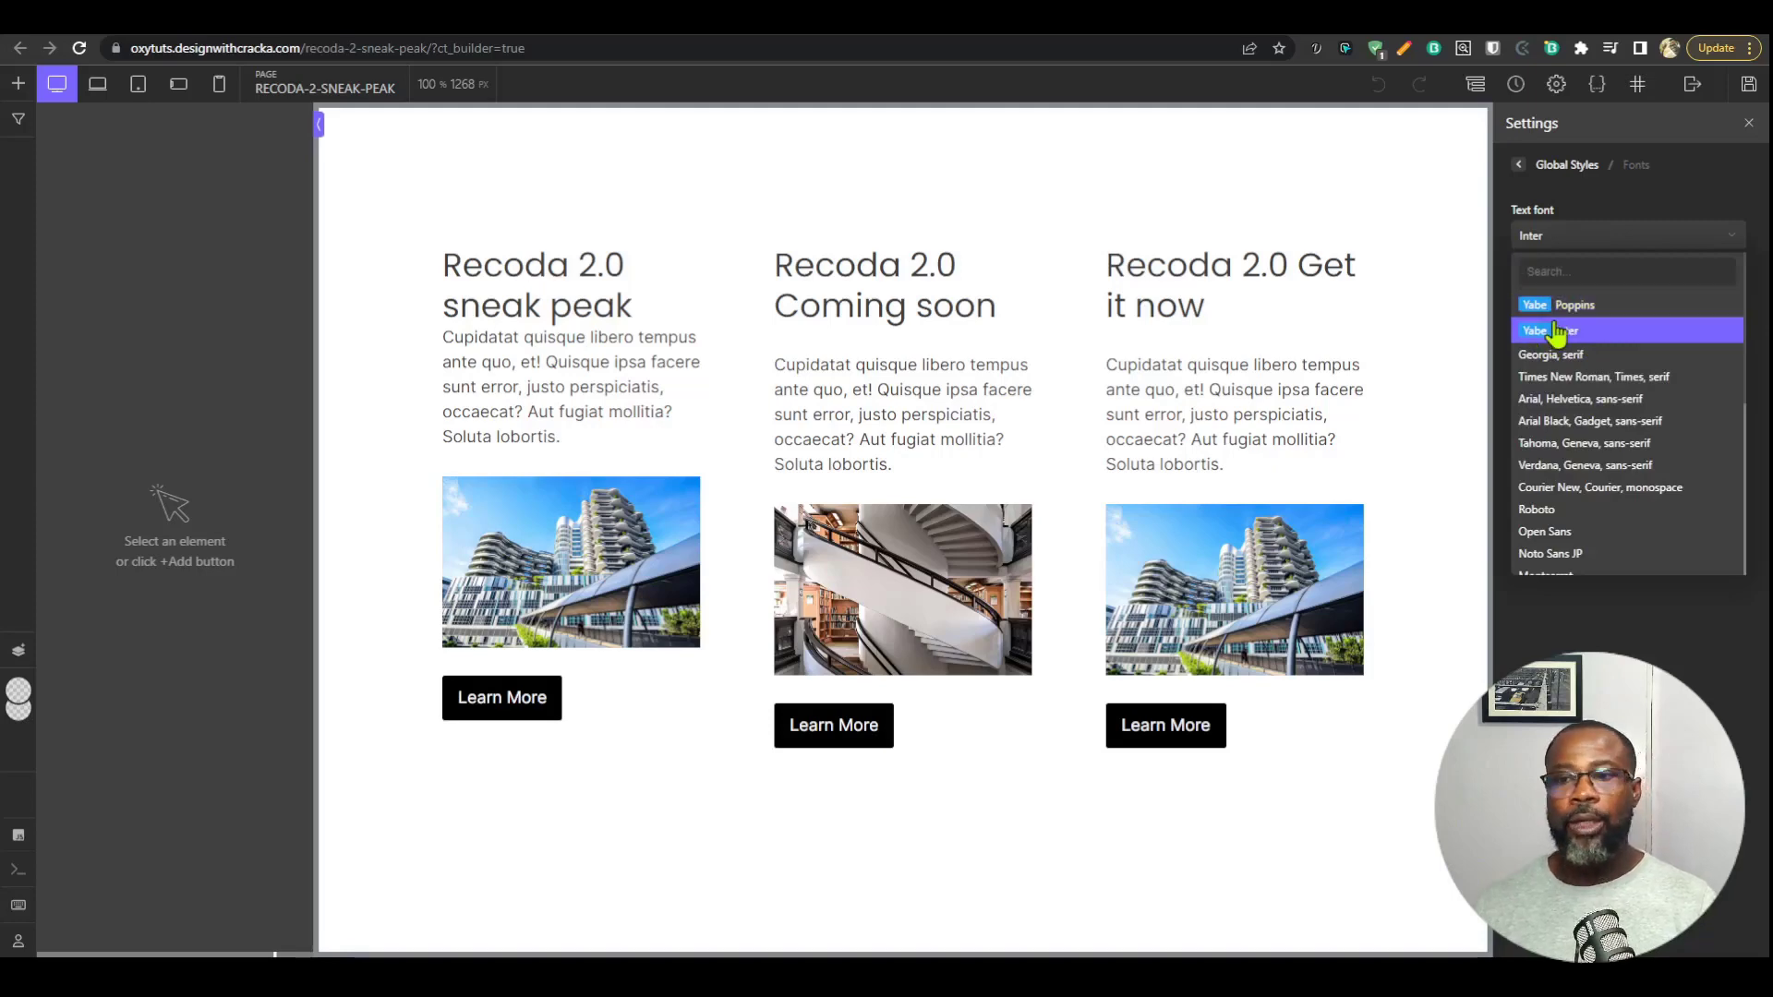
left_click(1589, 334)
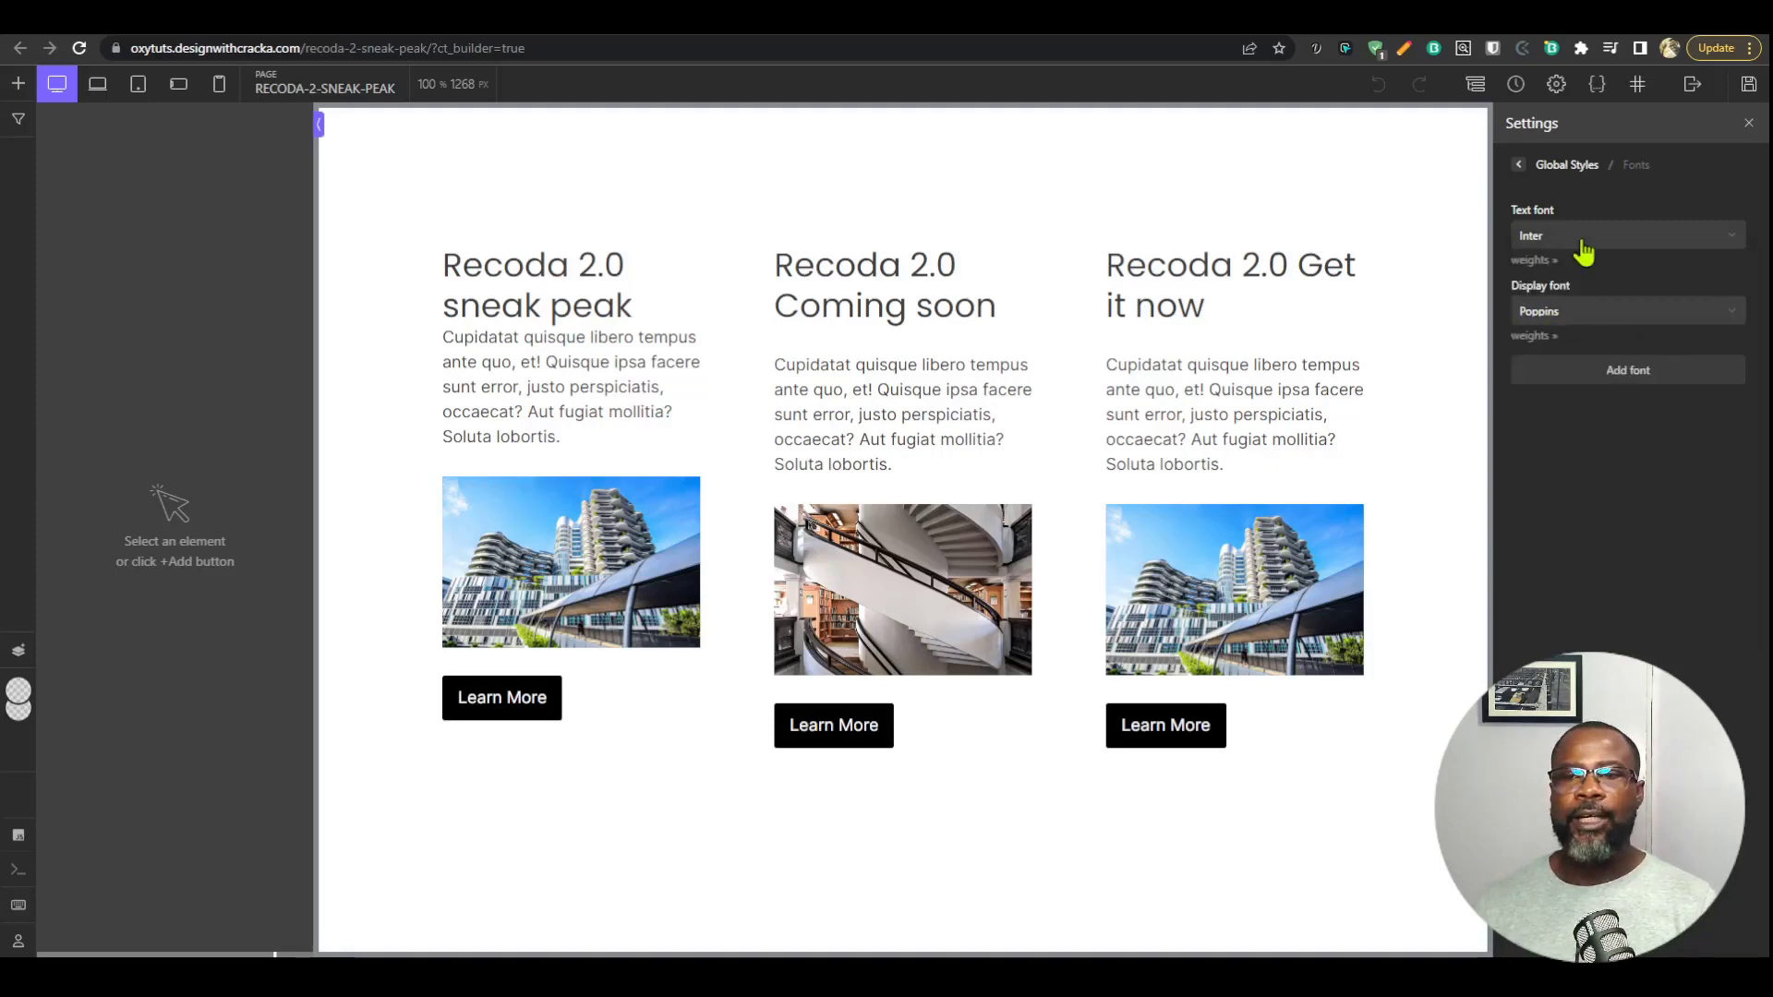
Set the Display font to Yabe Poppins, checking a selected heading as it changes
left_click(1254, 296)
left_click(1563, 314)
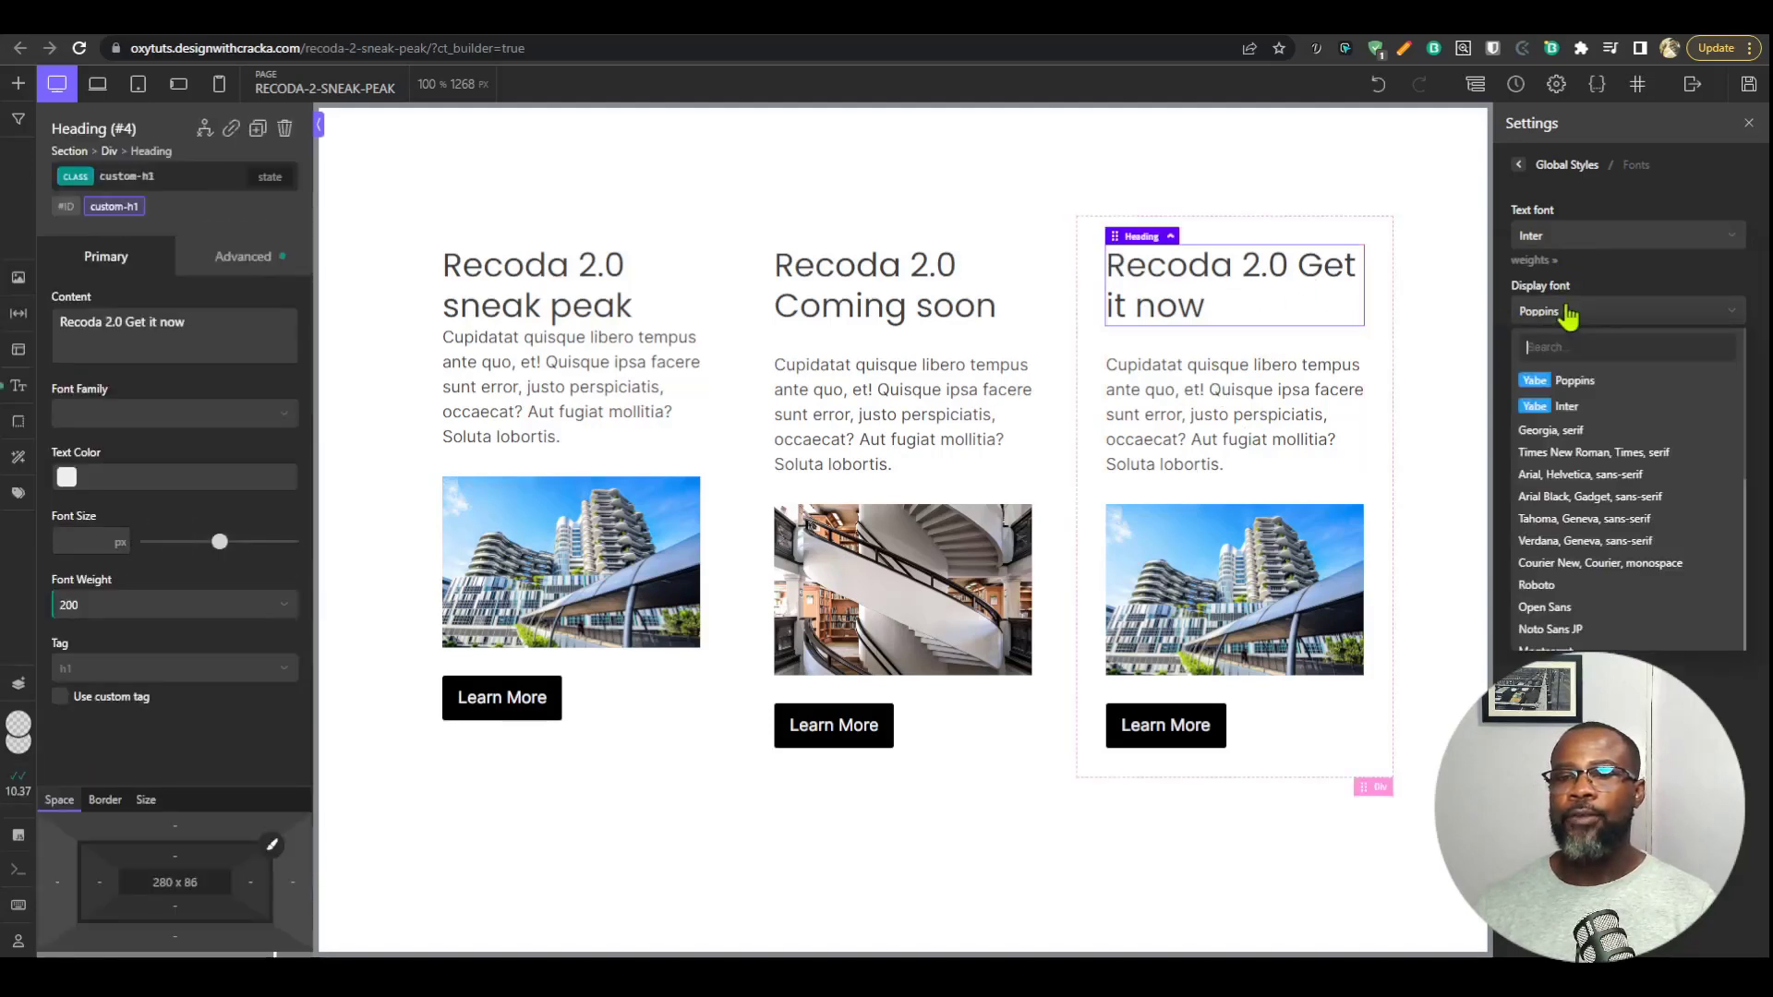
left_click(1579, 411)
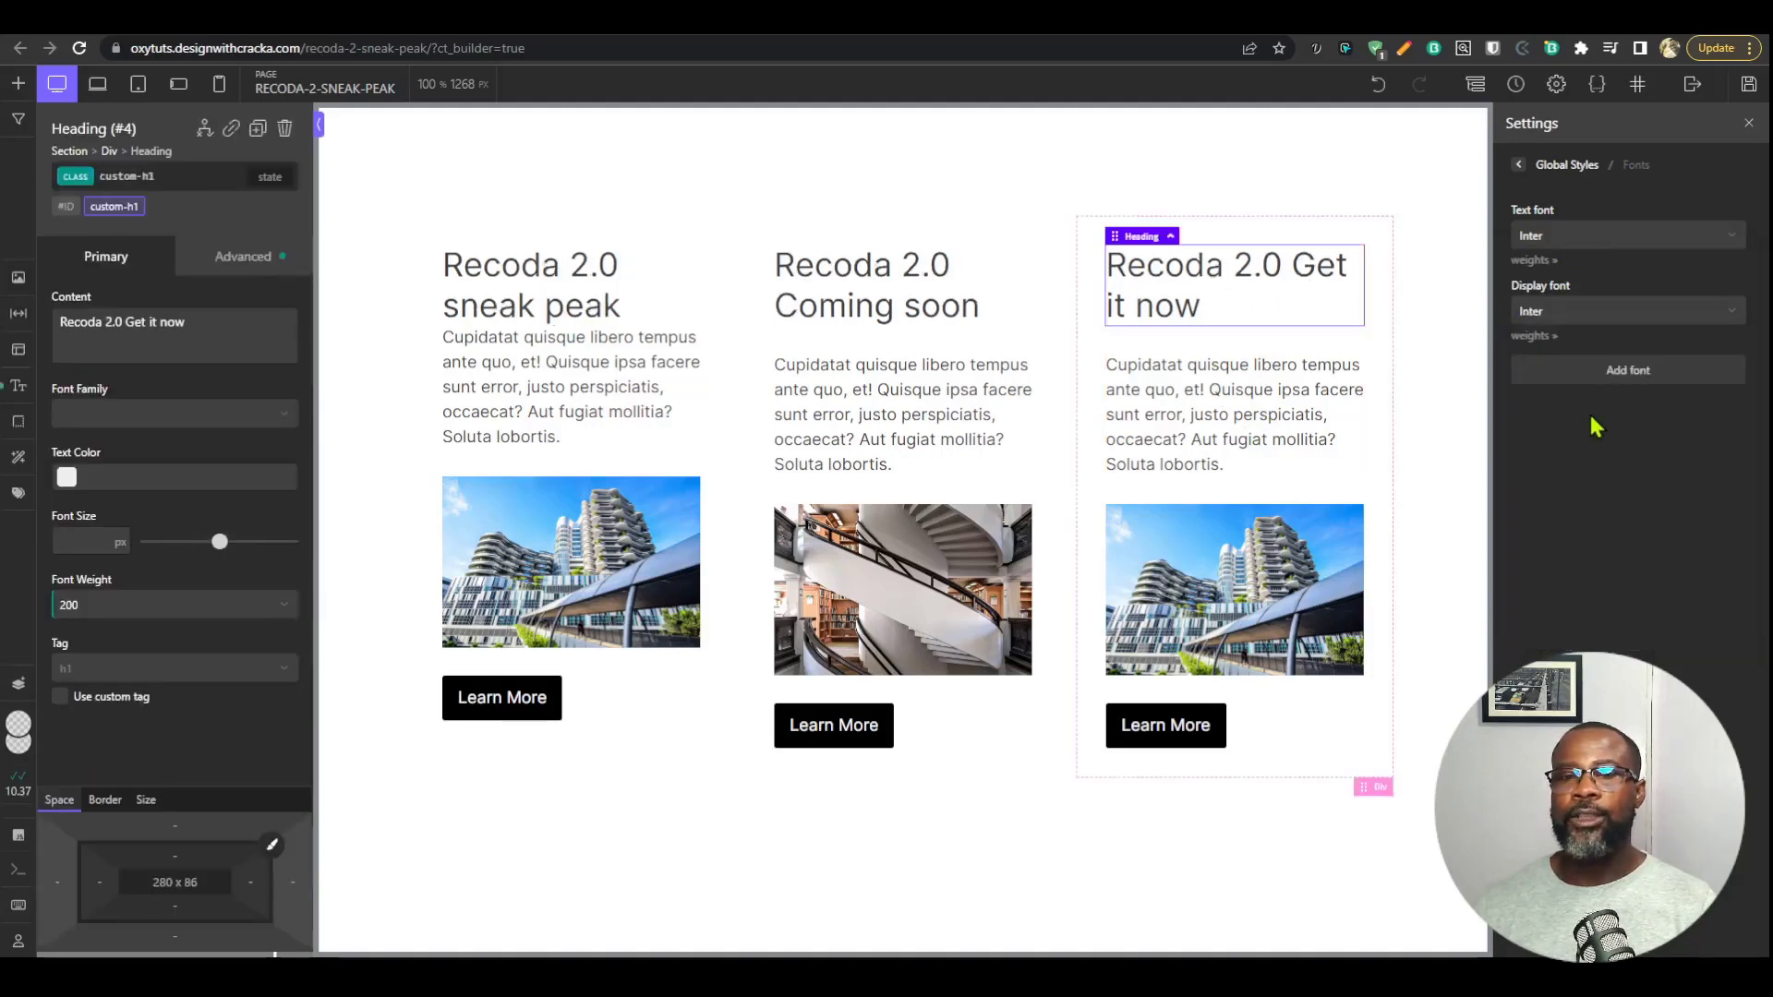
left_click(1574, 314)
left_click(1578, 381)
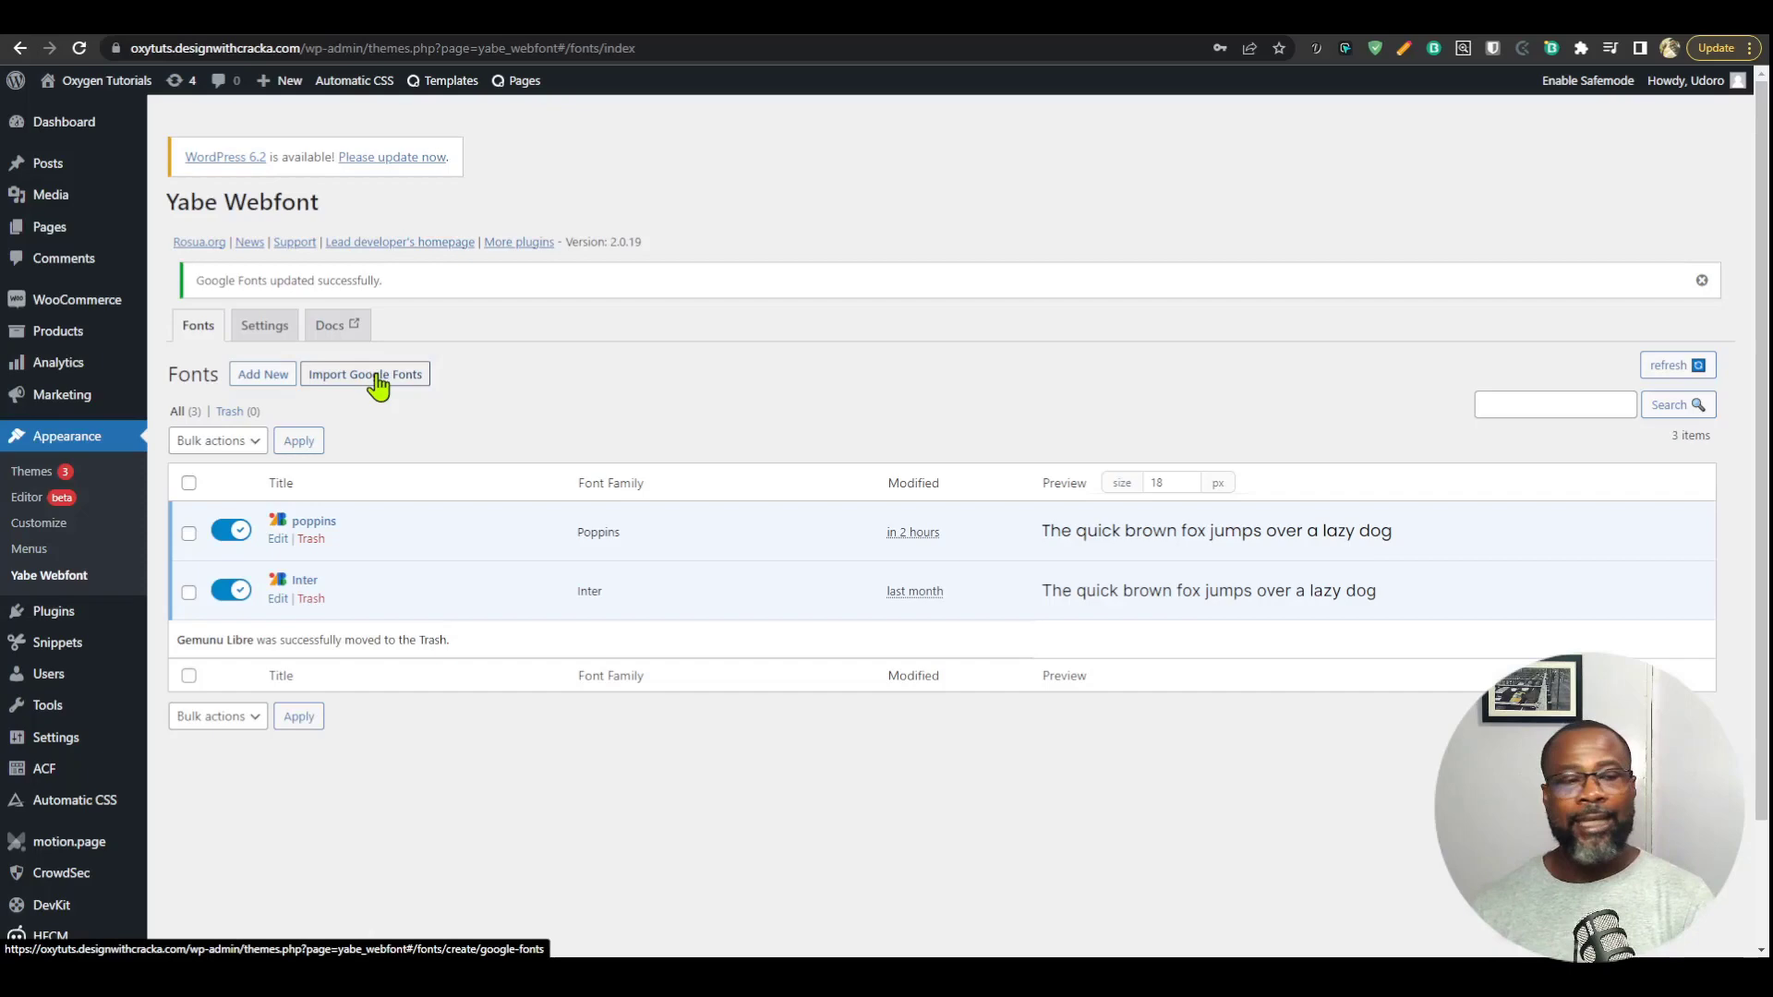
Create a new custom font with two 400 Regular variants and expand the first variant's settings
left_click(247, 377)
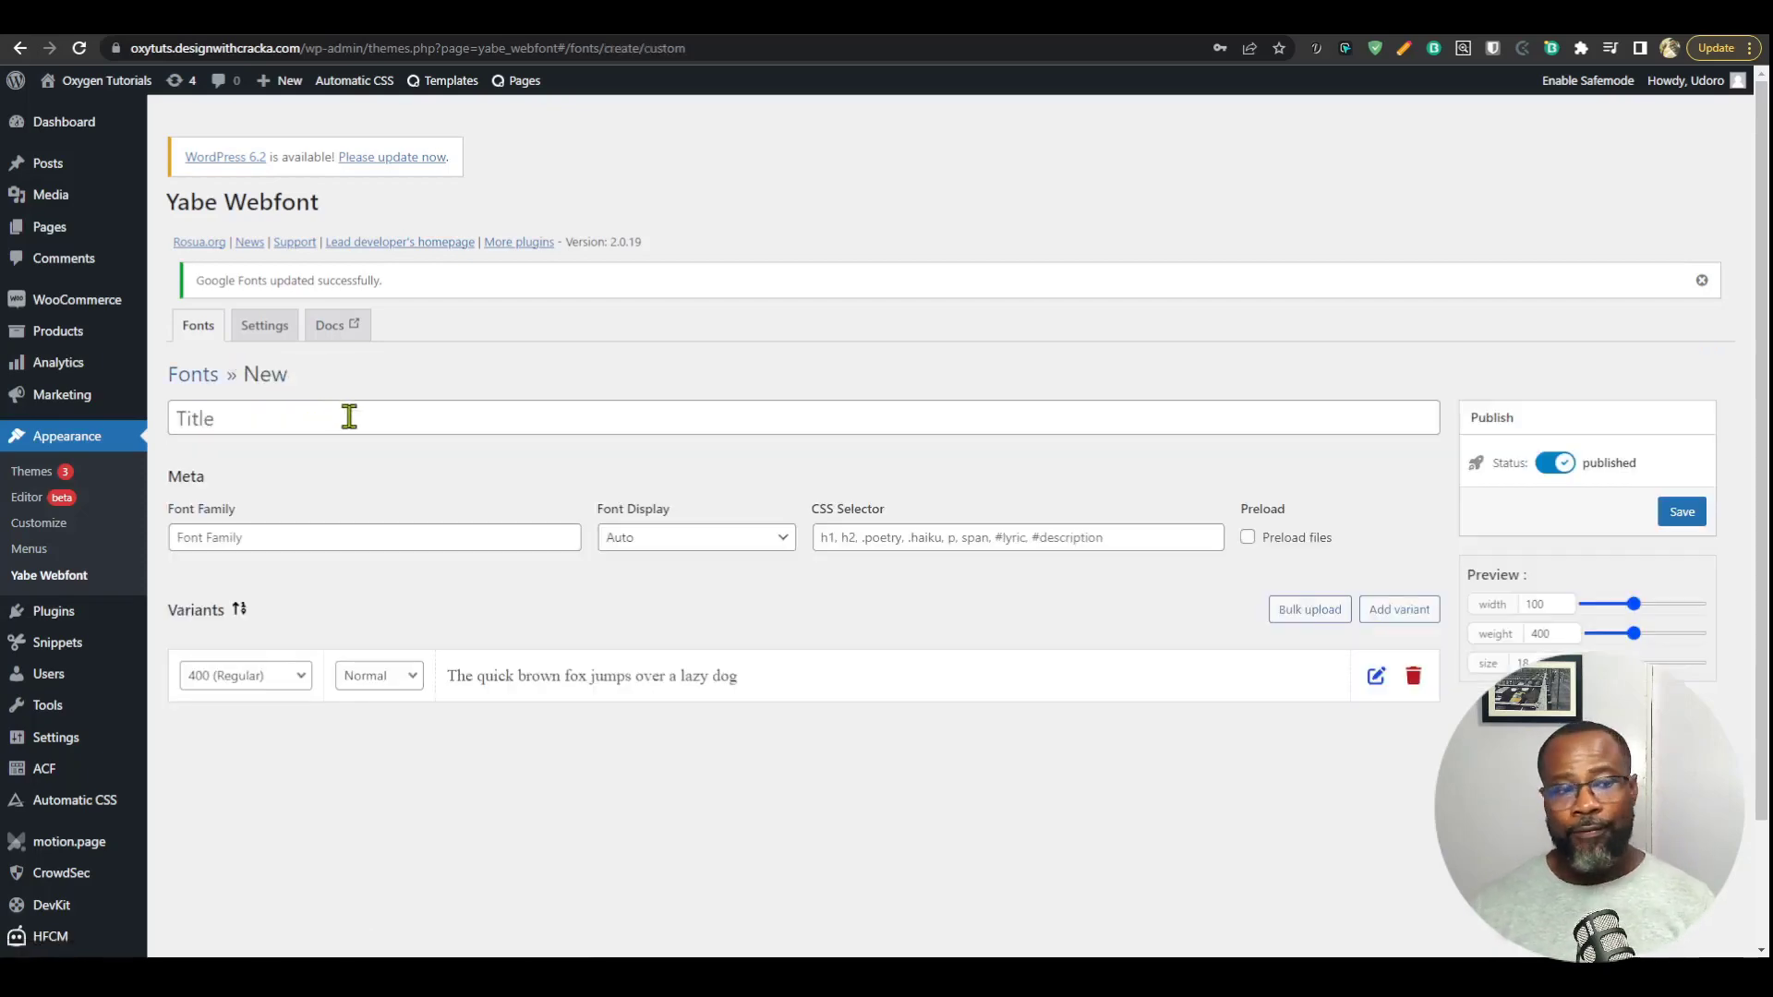
left_click(1396, 617)
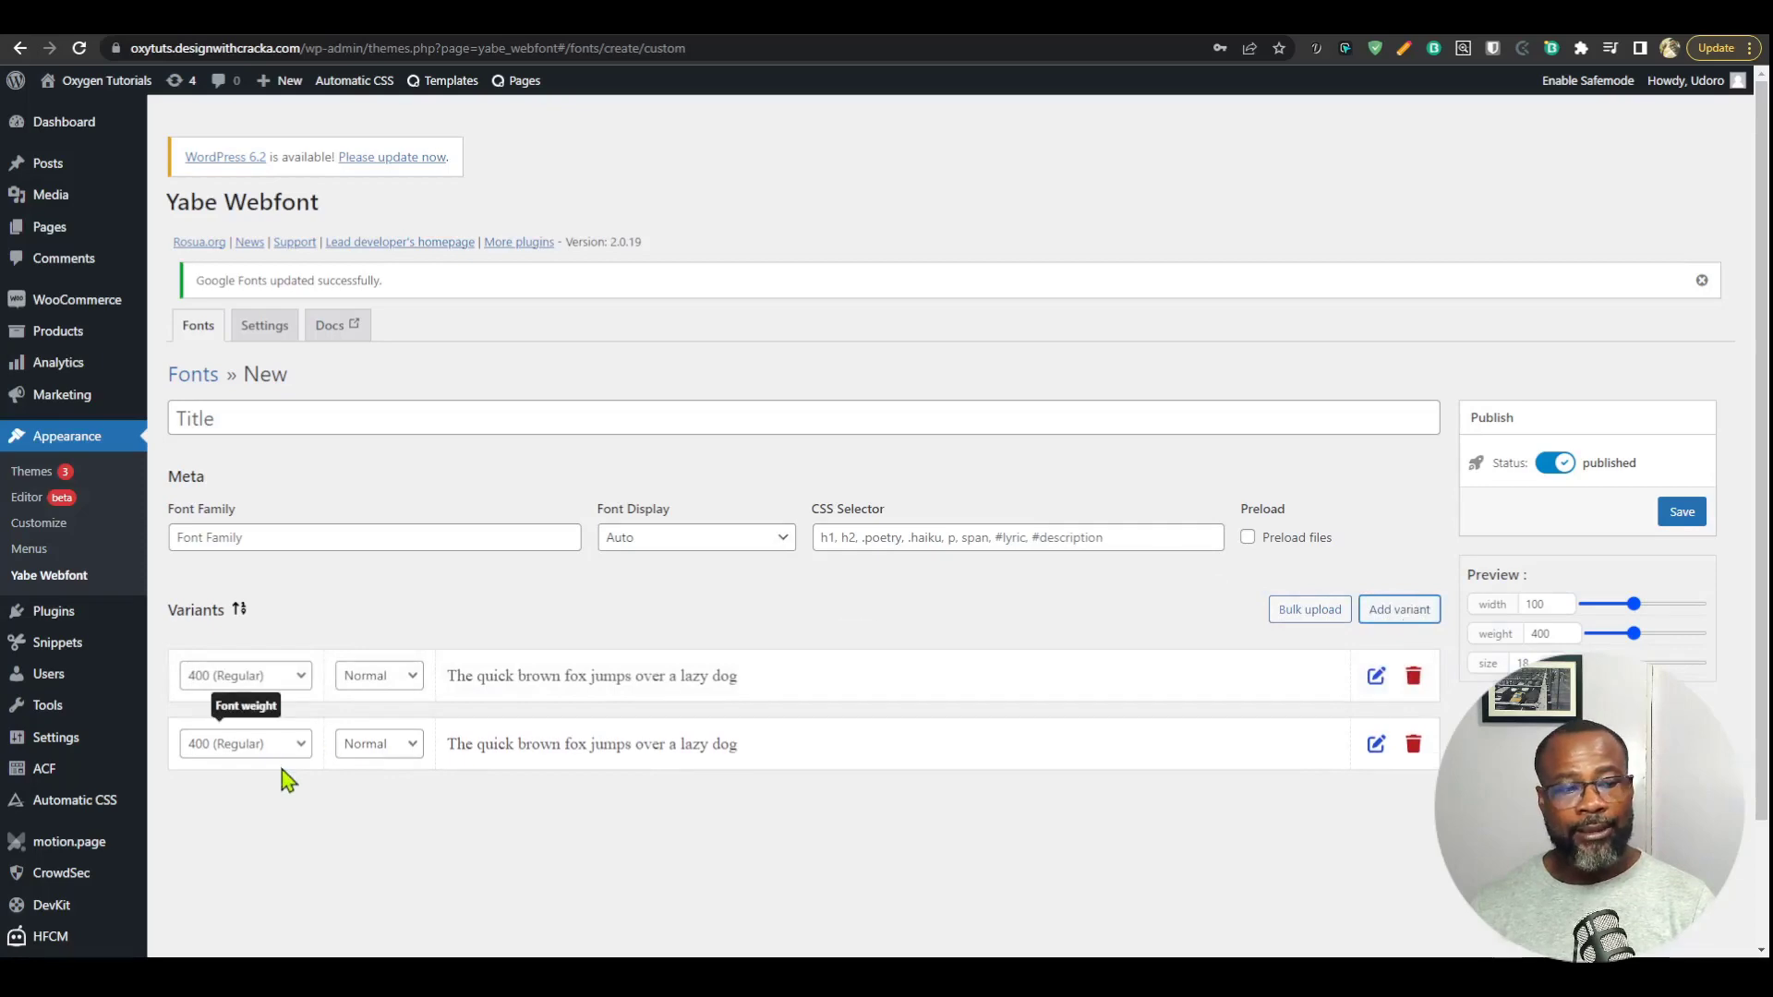
left_click(1375, 677)
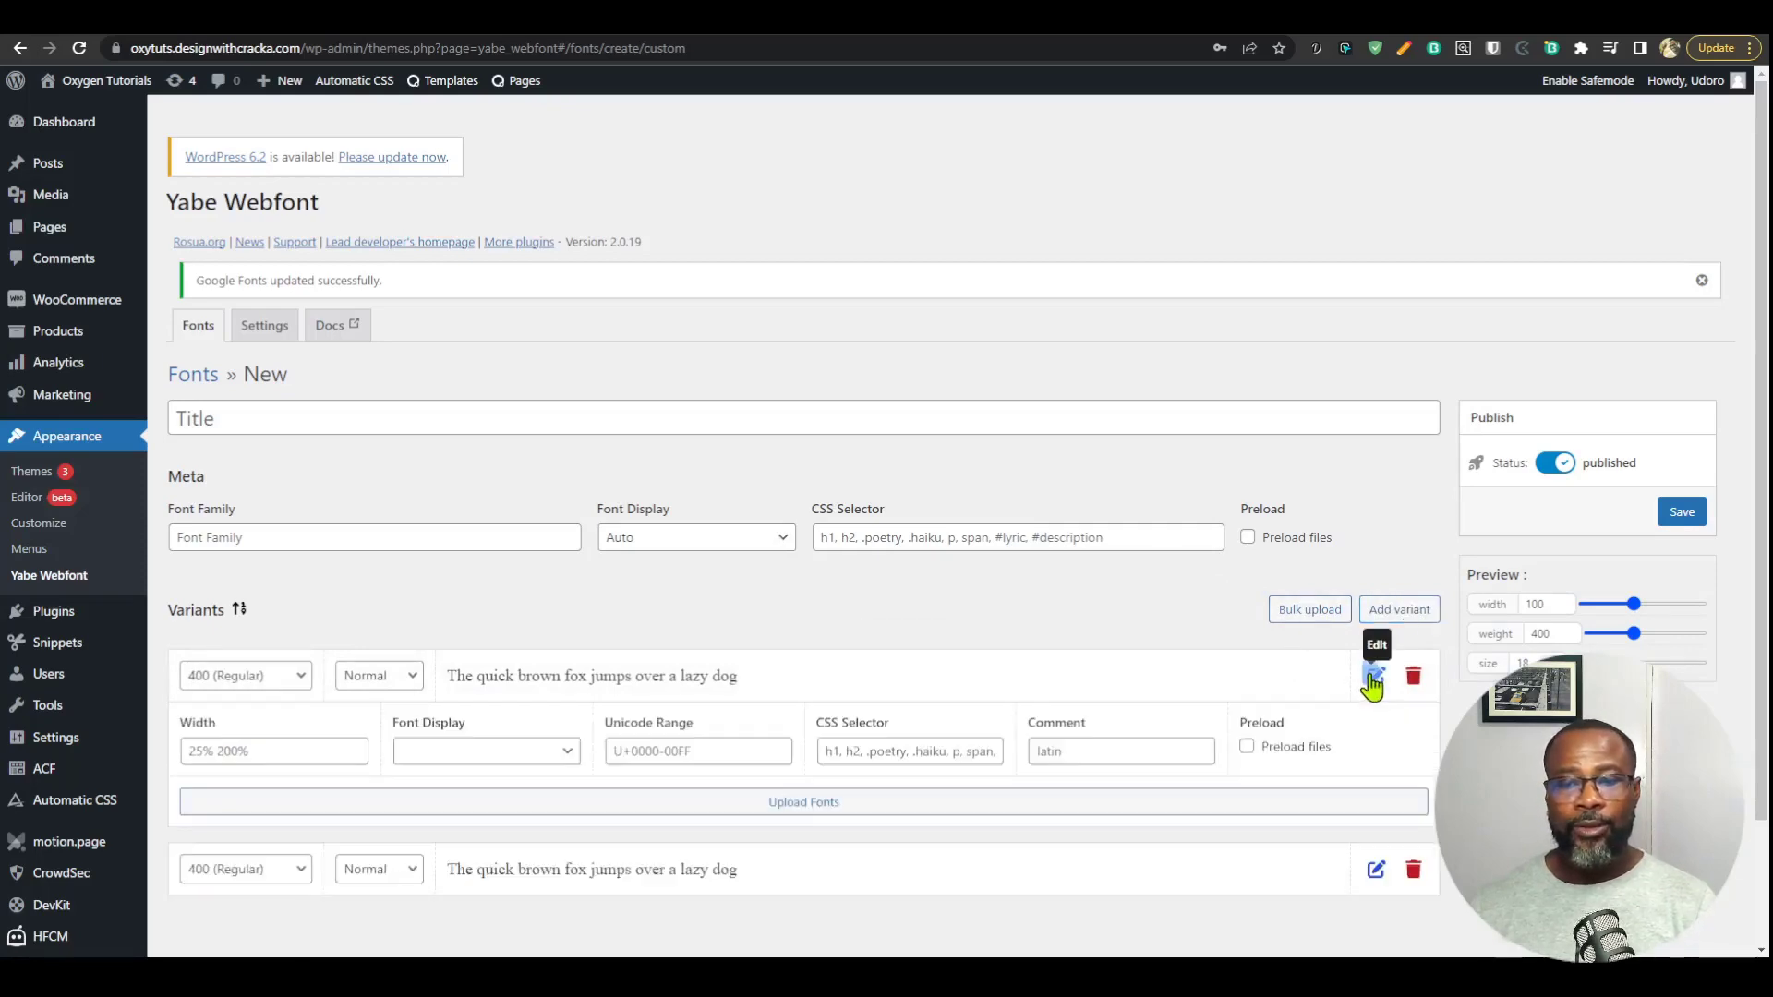
scroll(887, 792, "down", 1)
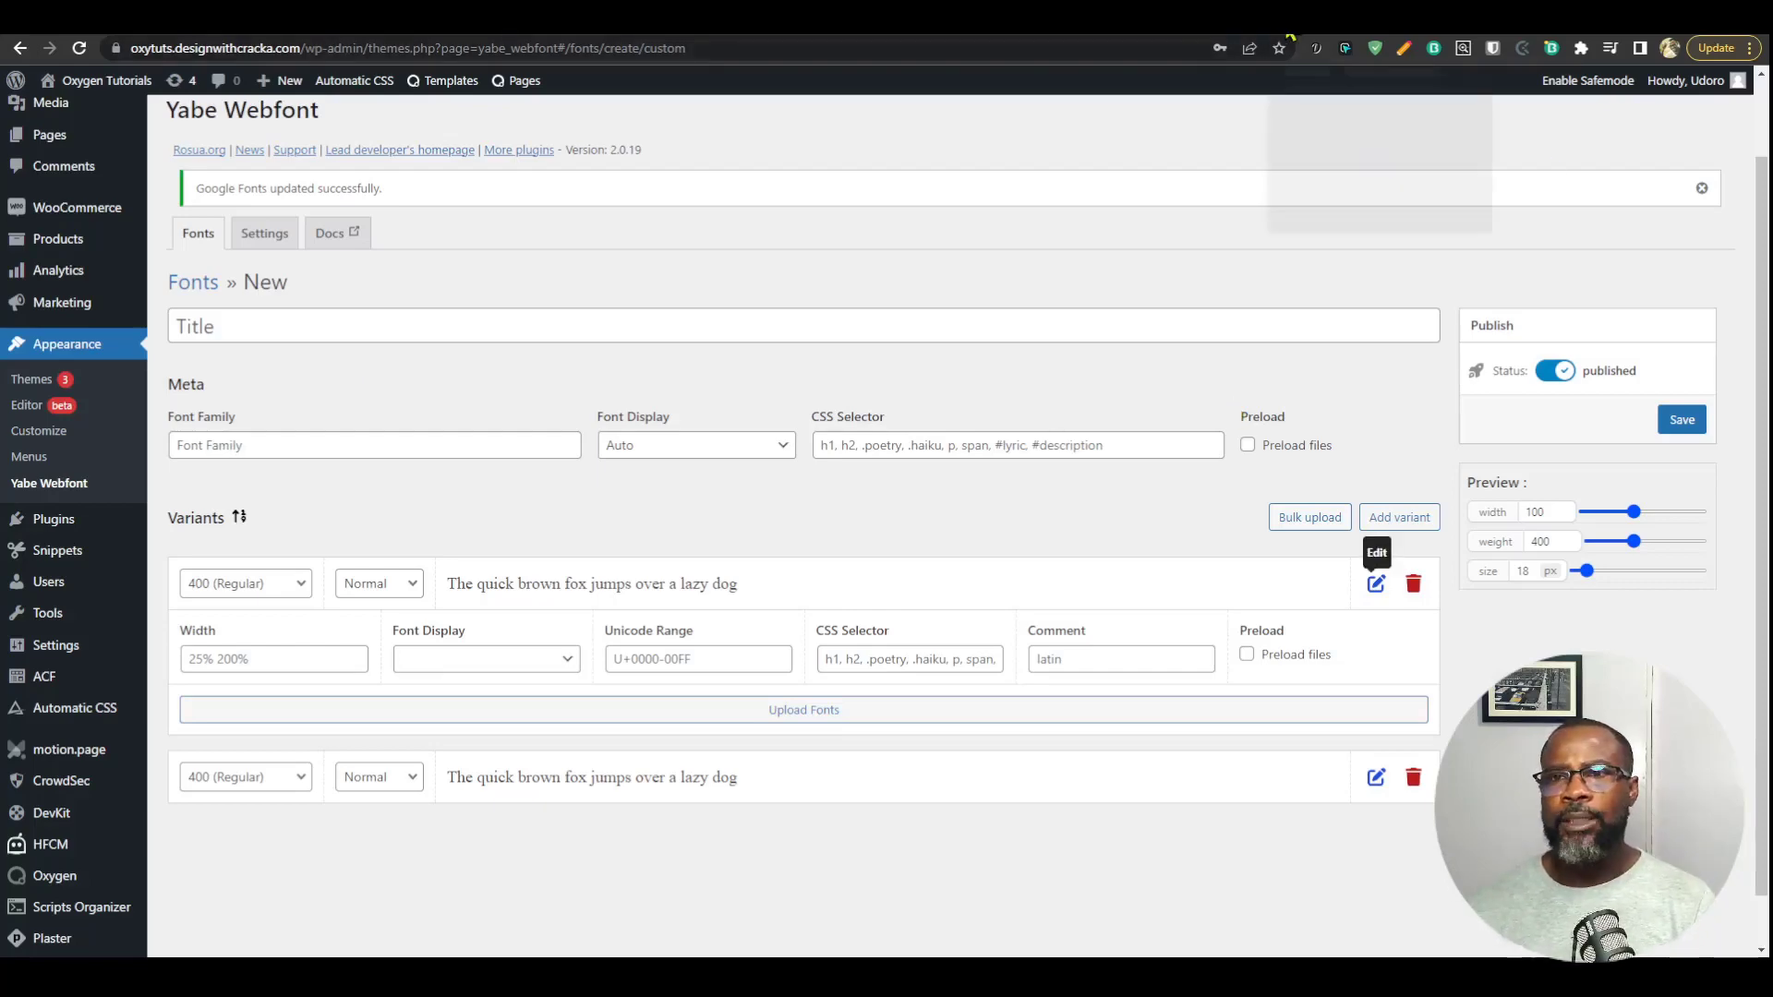
Switch to the webfont.yabe.land tab and scroll down to the Pricing Plans section
left_click(1293, 34)
scroll(1266, 554, "down", 20)
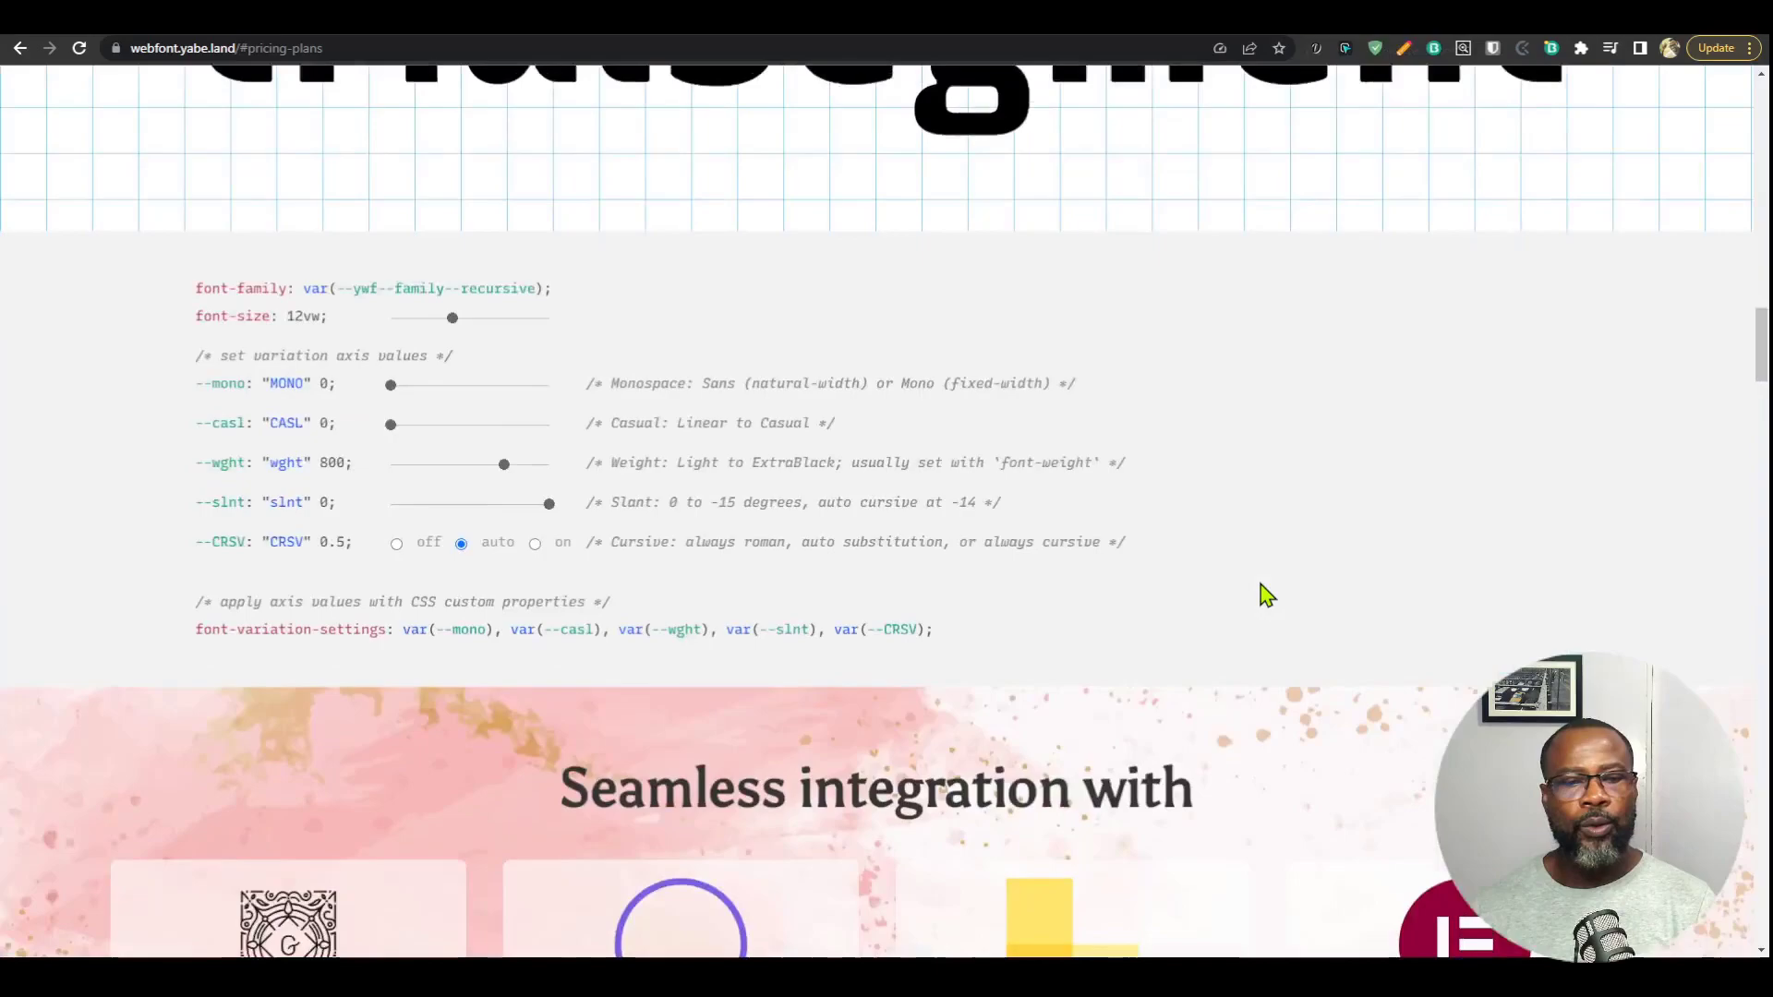
scroll(1265, 596, "down", 20)
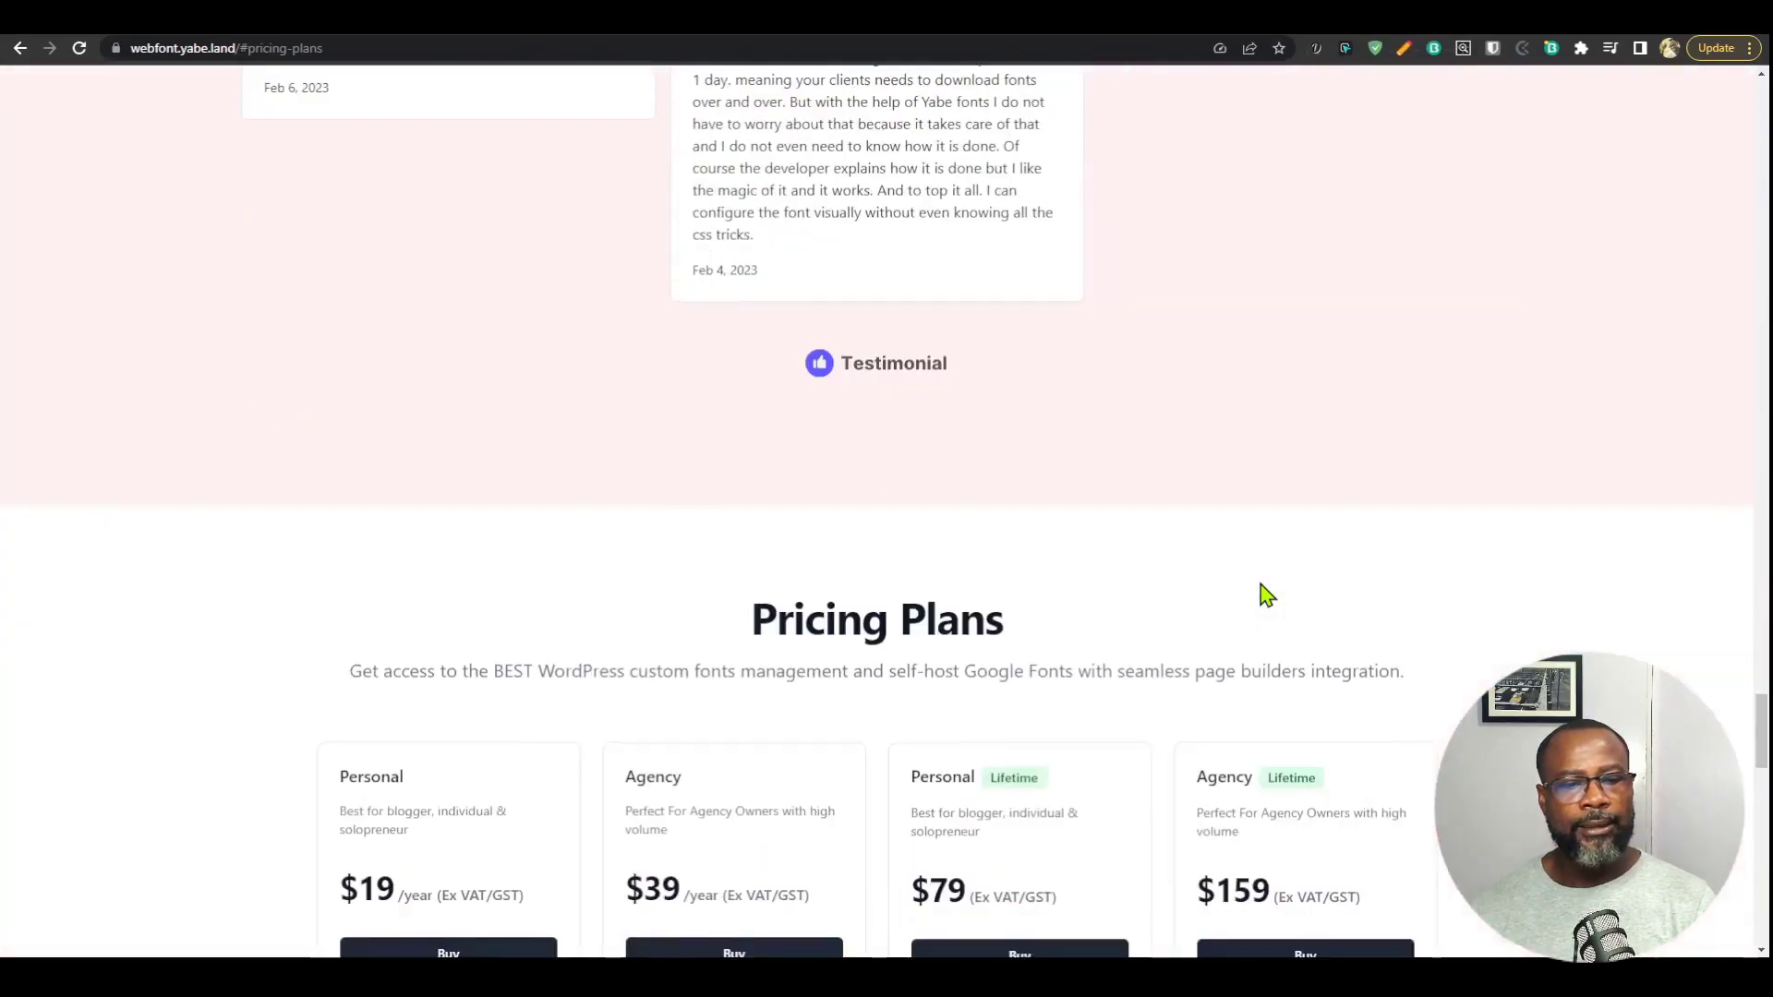
scroll(1261, 596, "up", 3)
scroll(1200, 517, "down", 2)
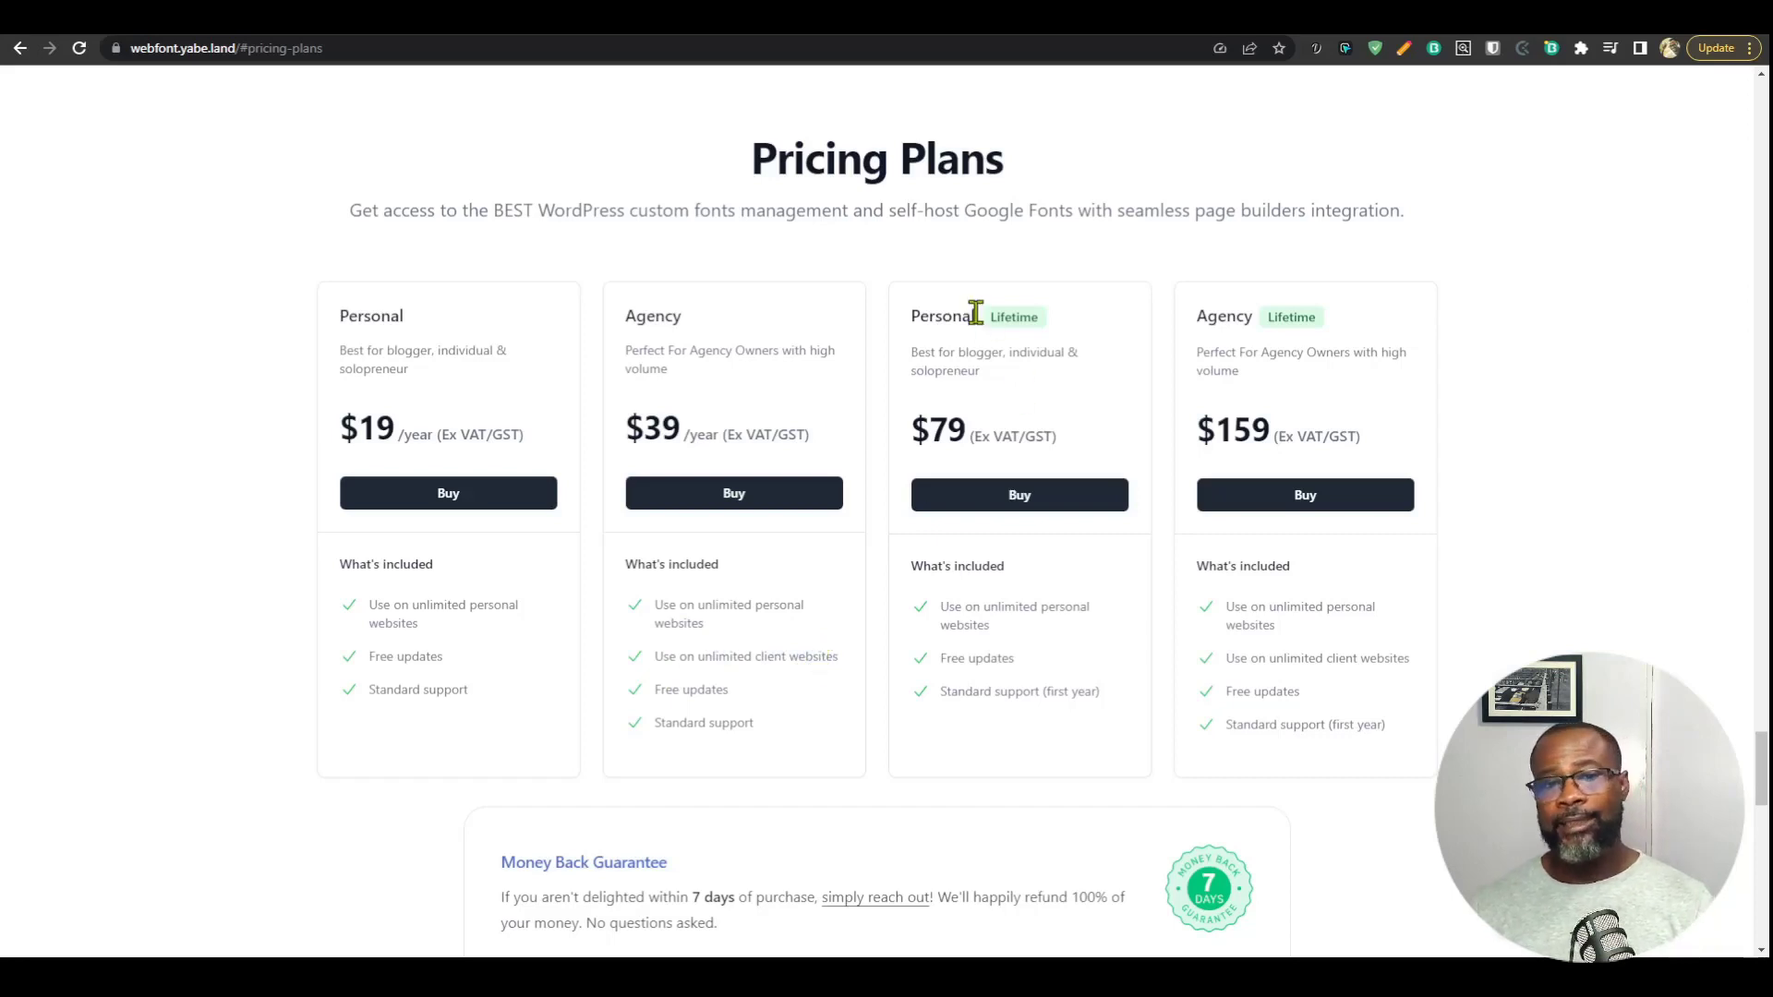
Highlight the Lifetime plan prices ($79 Personal, $159 Agency) and the website's address
left_click_drag(974, 311, 1050, 333)
left_click(1060, 351)
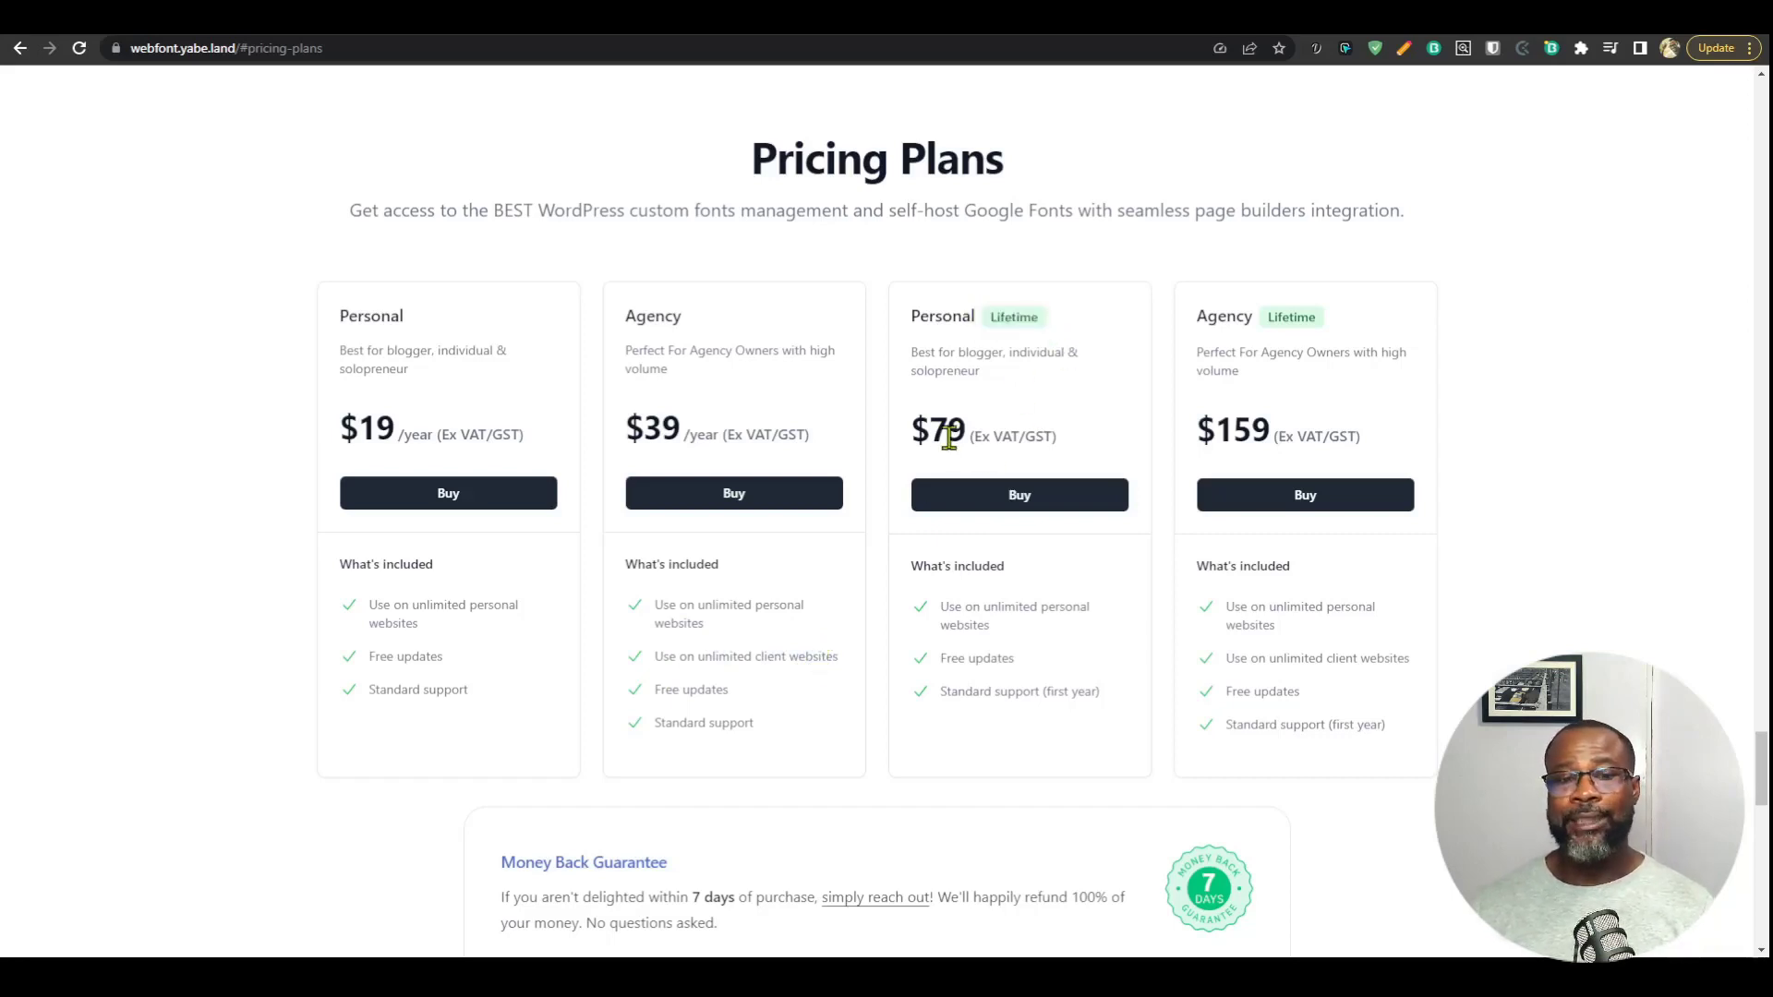
left_click_drag(947, 430, 973, 430)
left_click(1218, 423)
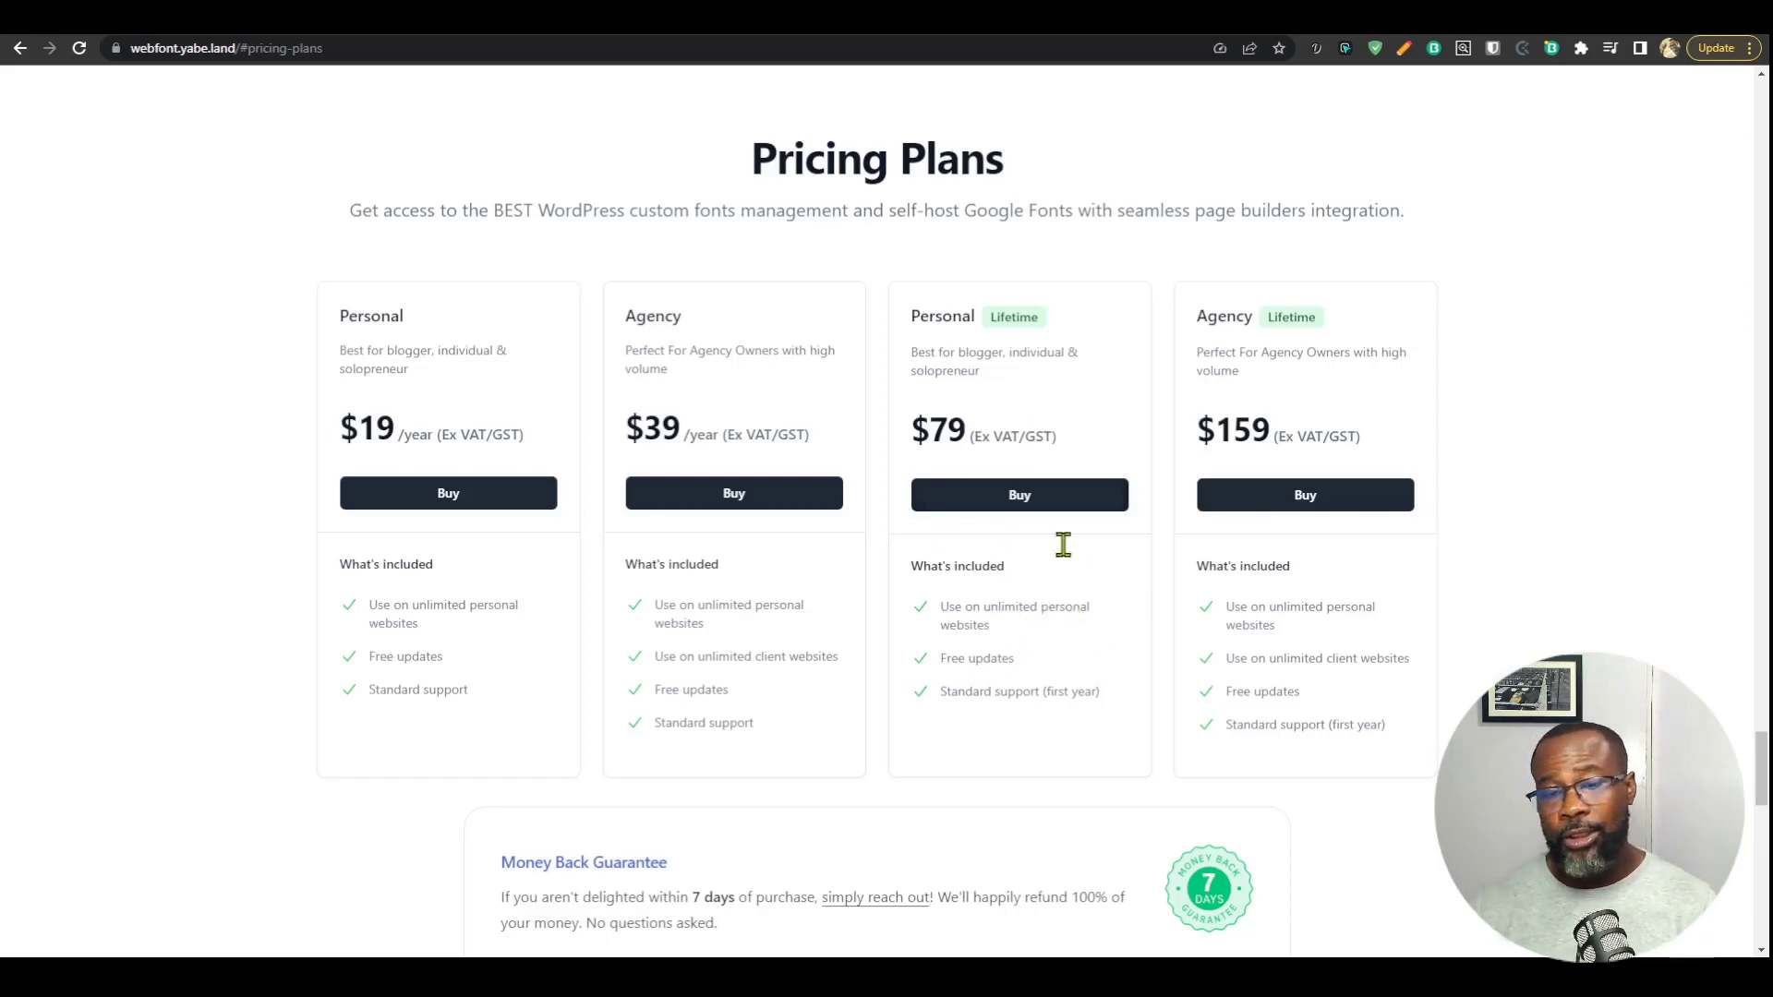
left_click_drag(1218, 427, 1285, 426)
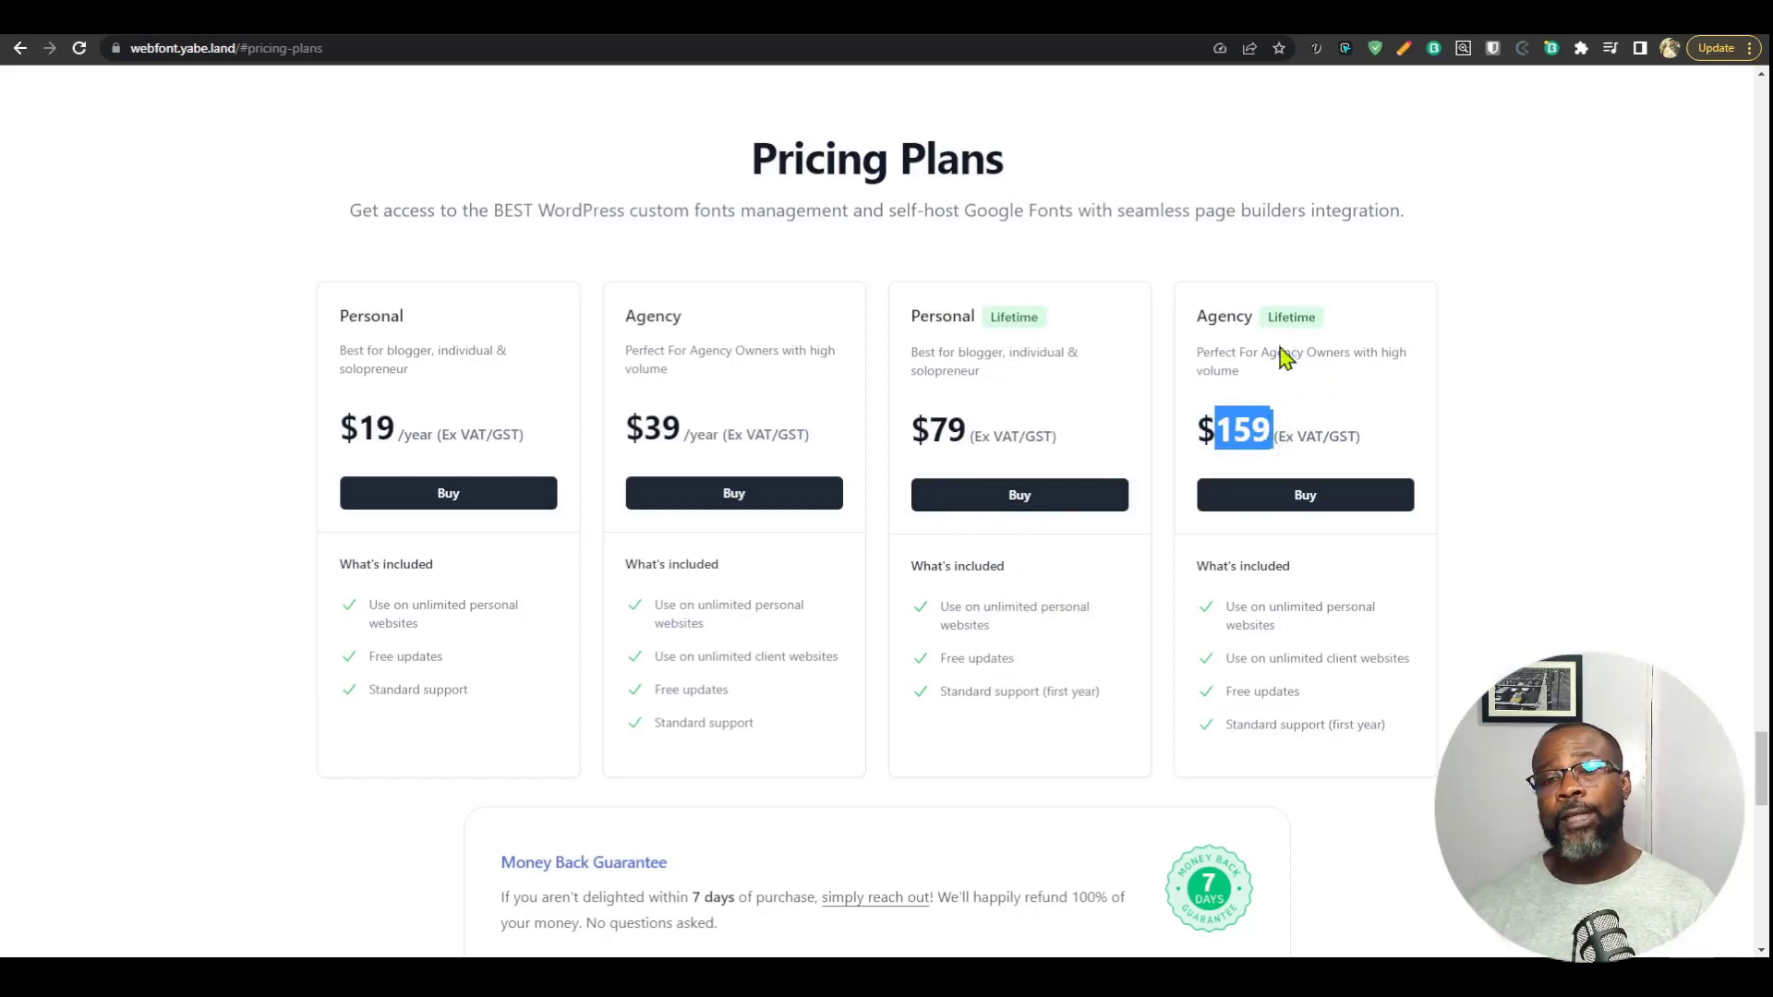
left_click(1286, 435)
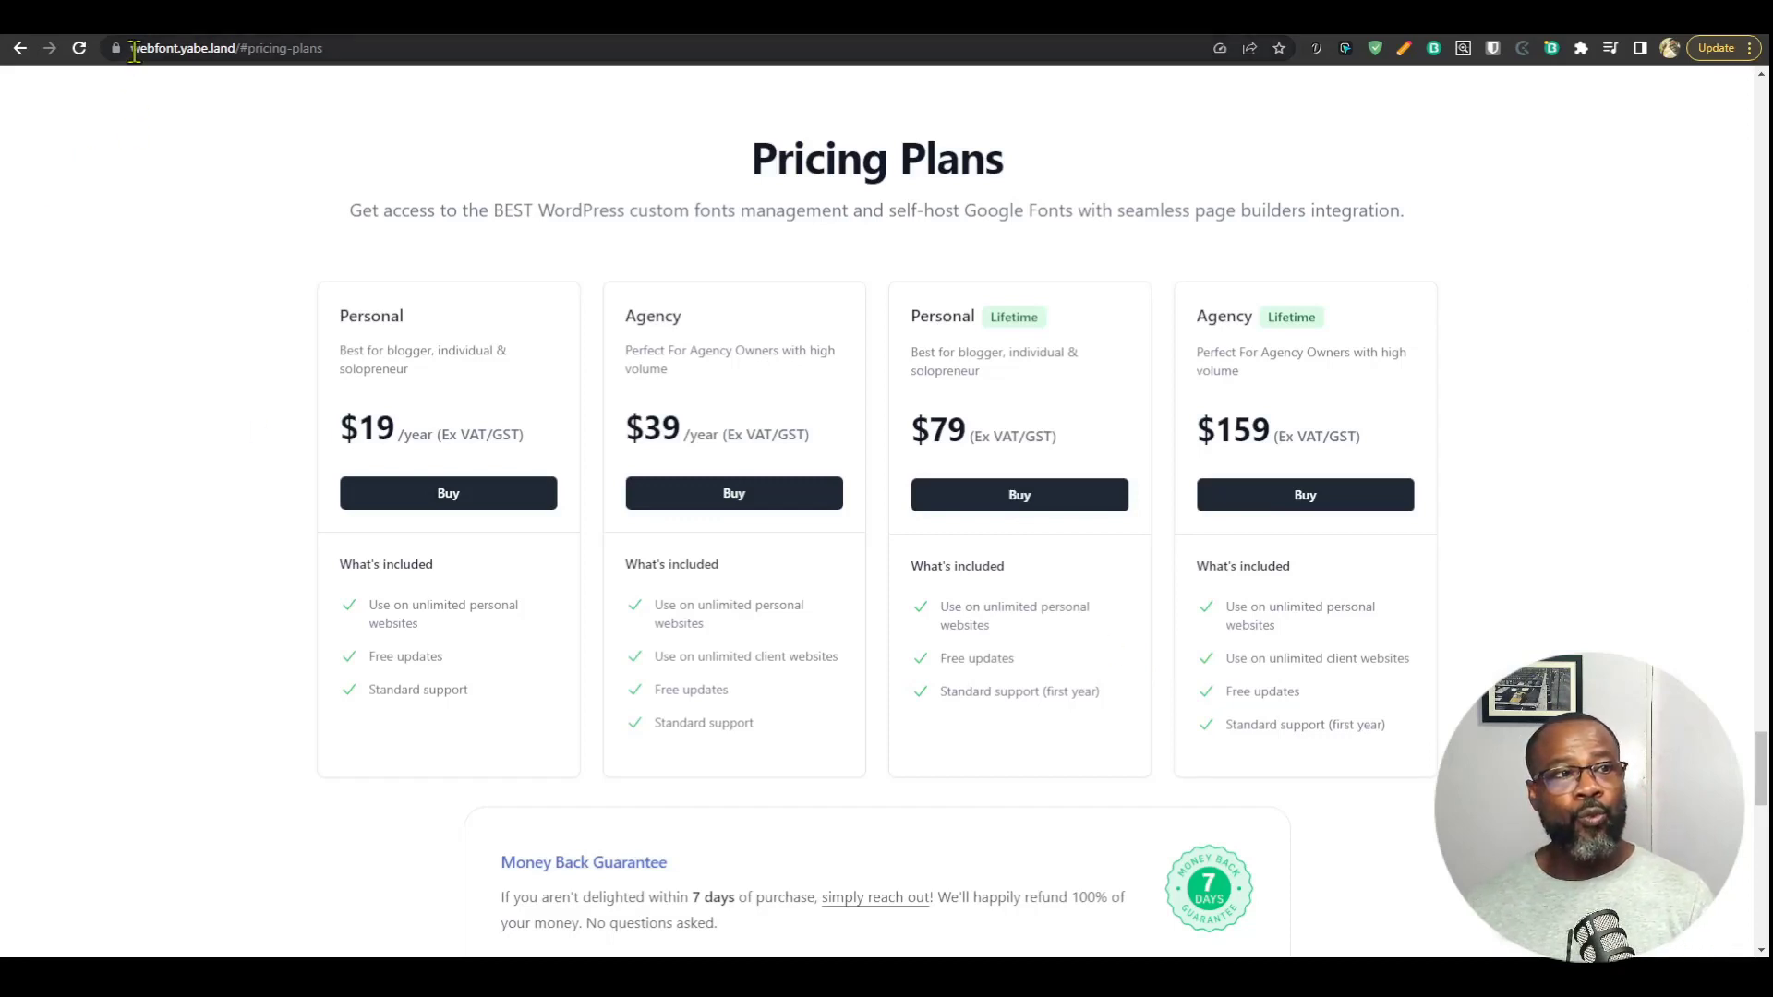
left_click_drag(134, 51, 242, 49)
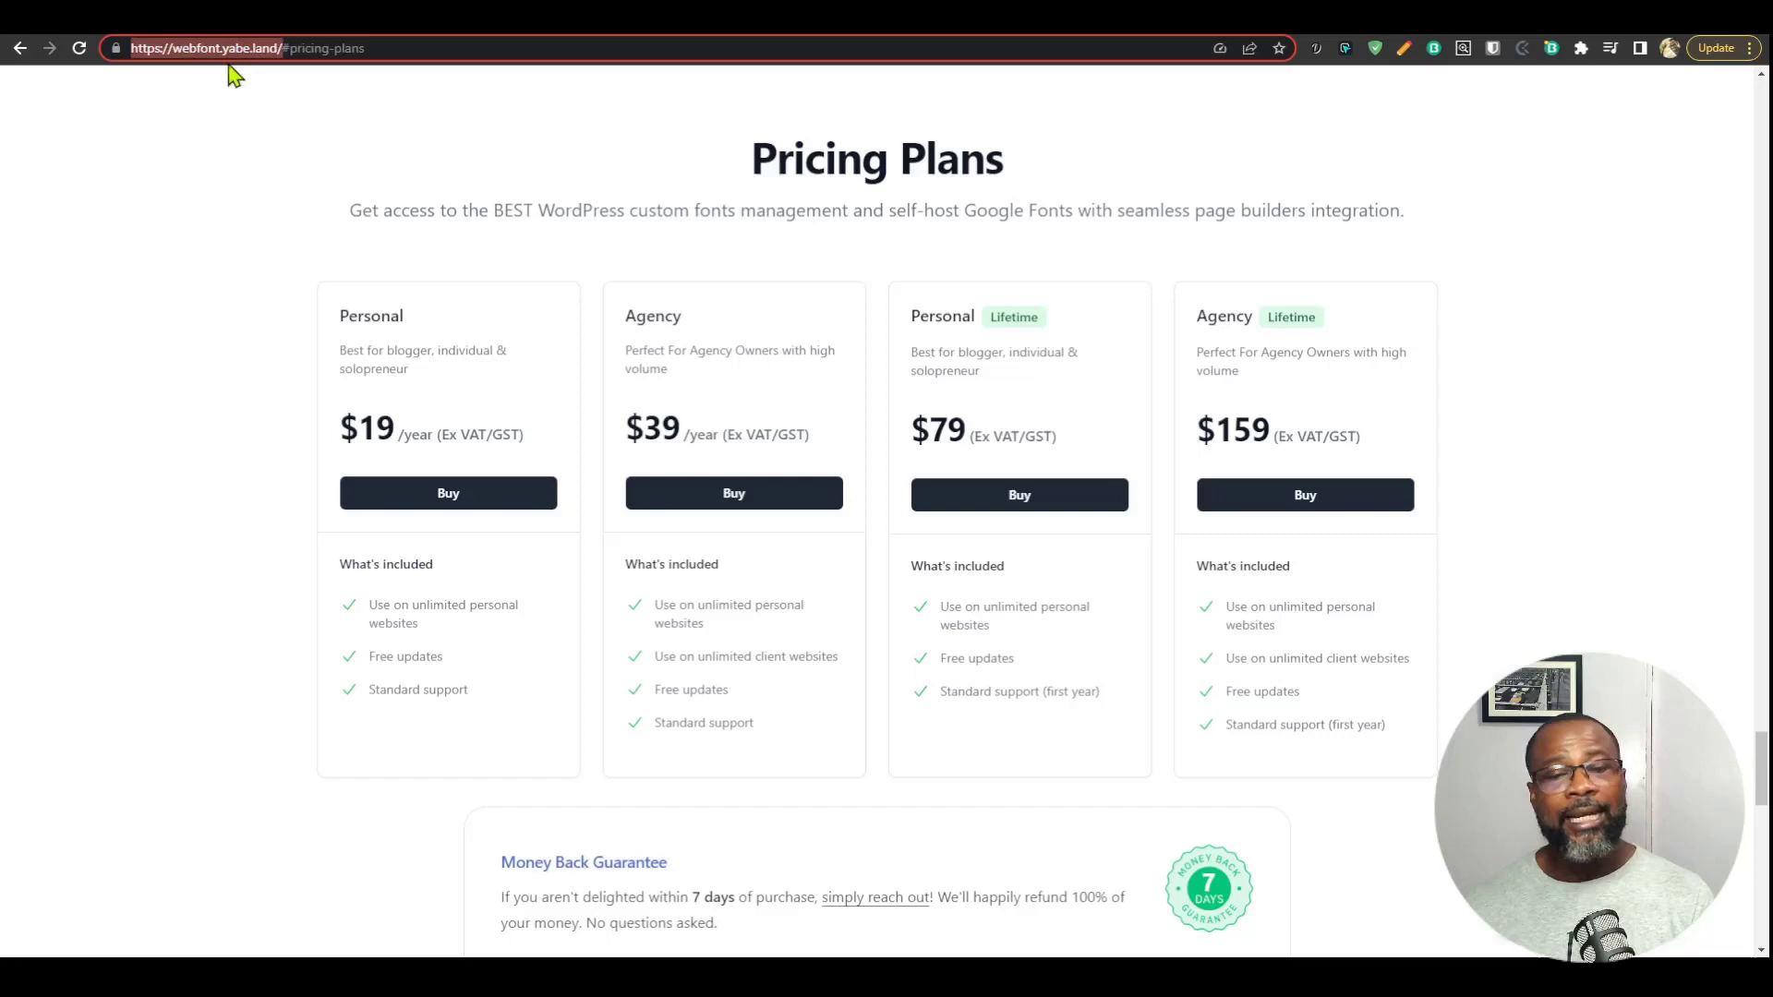
left_click(1330, 233)
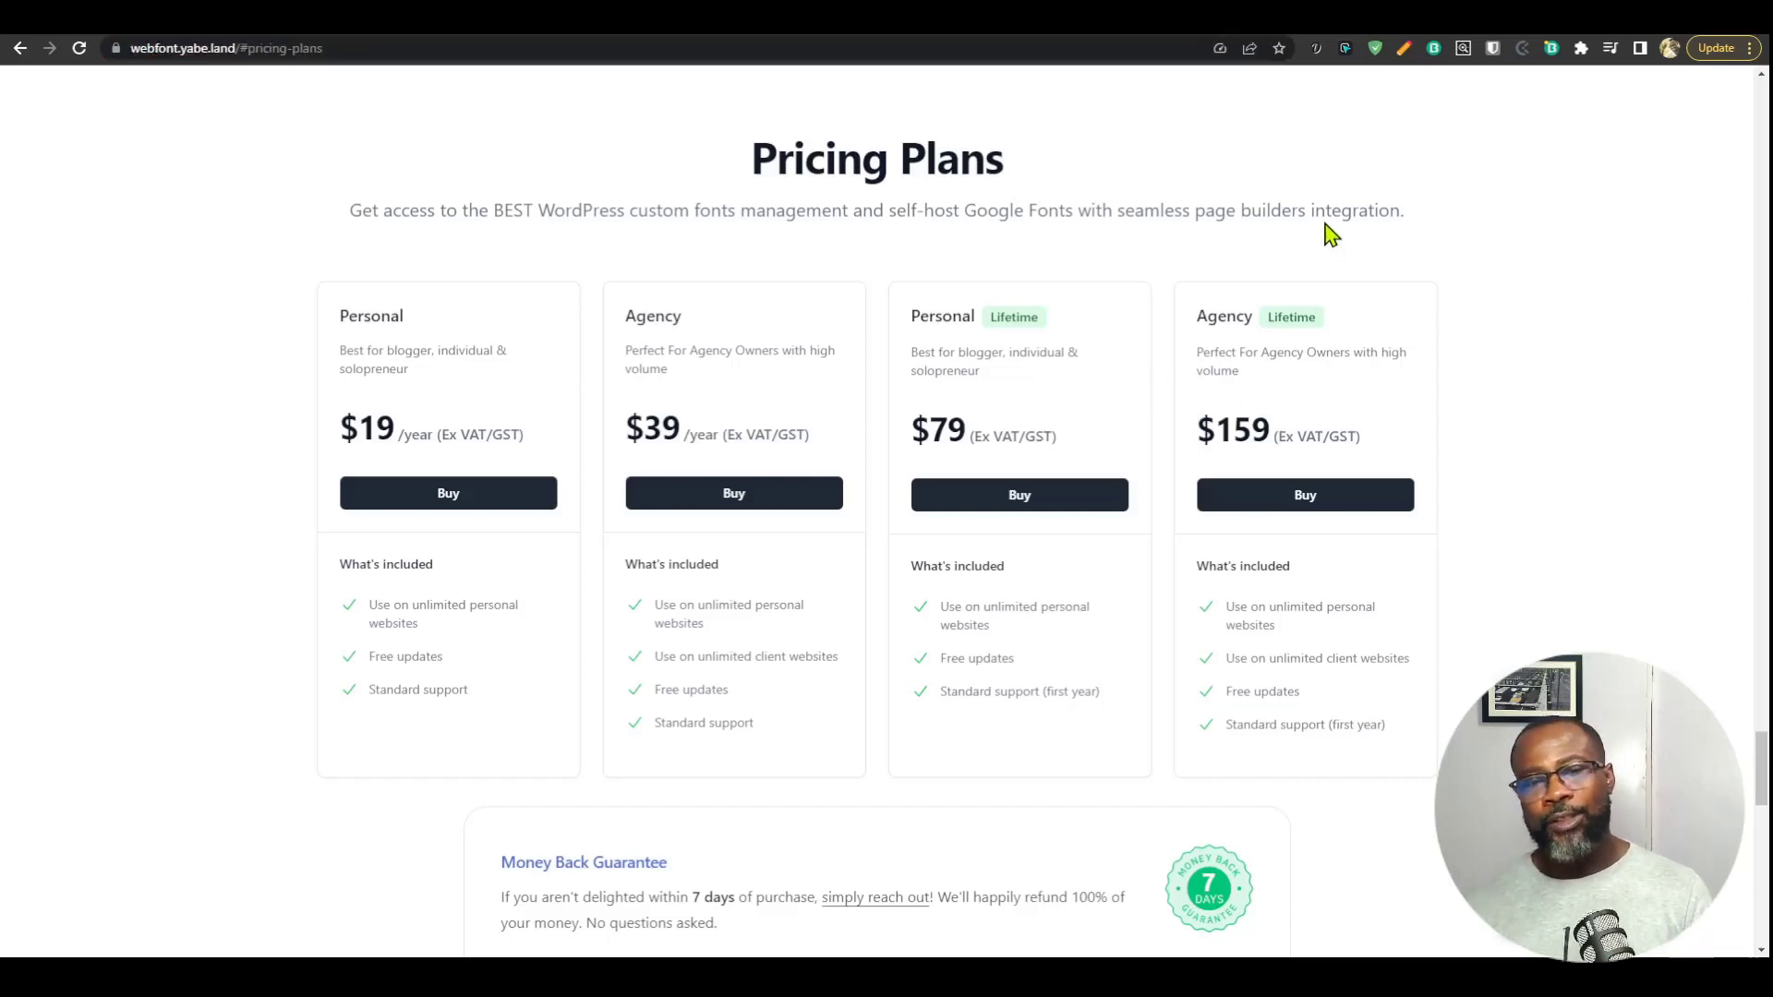